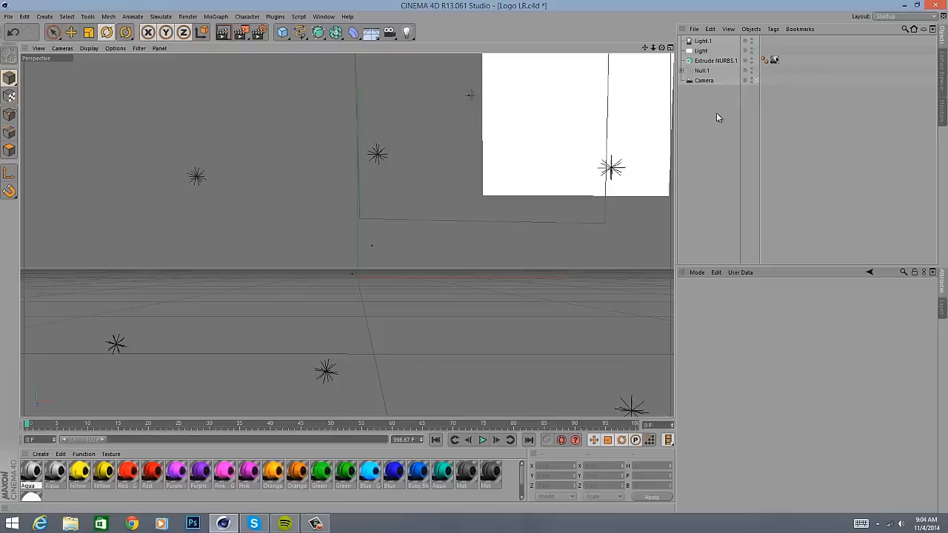
- Examine the light group nested inside Null.1 in the object hierarchy
click(682, 71)
click(691, 81)
click(687, 80)
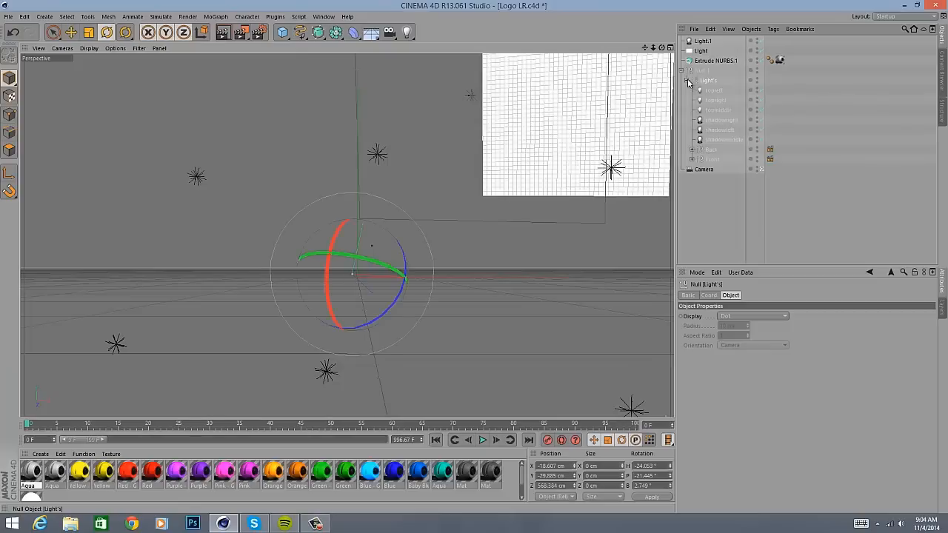
click(687, 80)
click(682, 70)
click(872, 214)
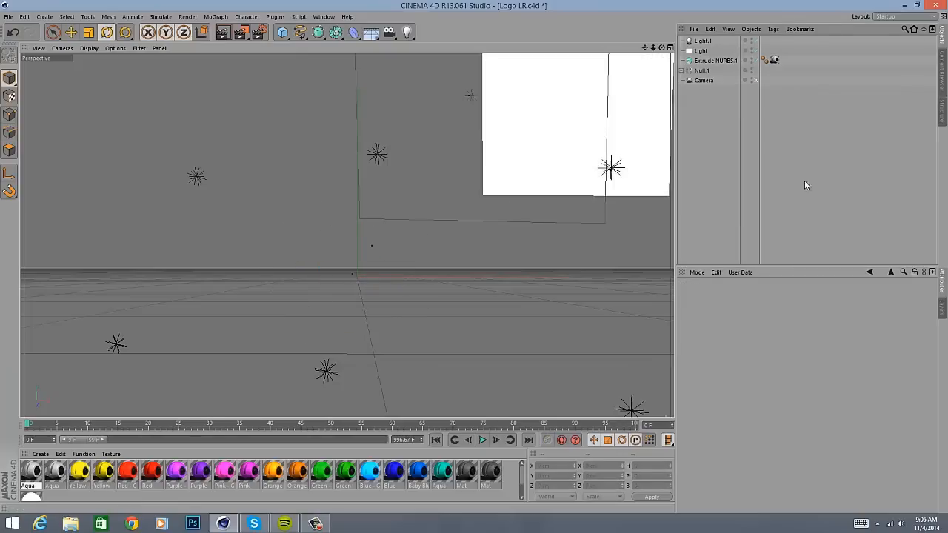
click(8, 16)
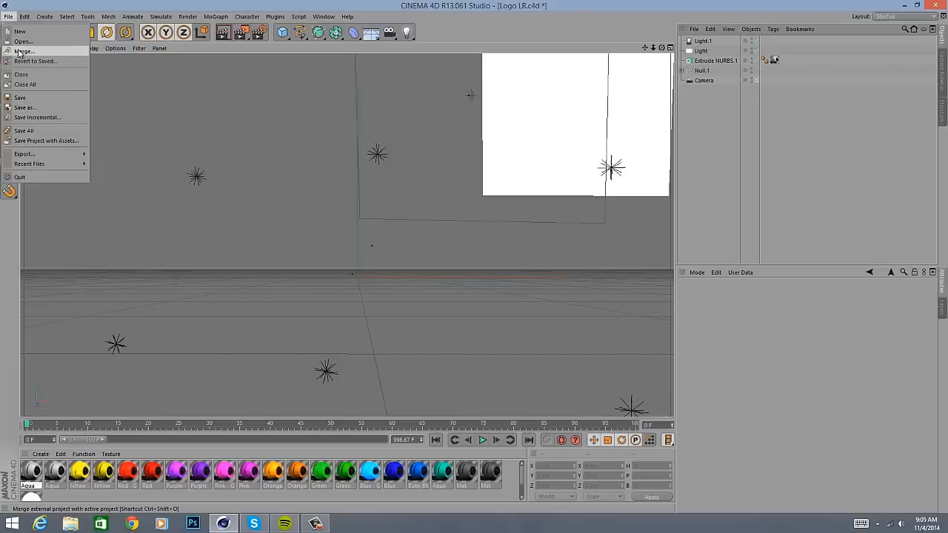
click(745, 130)
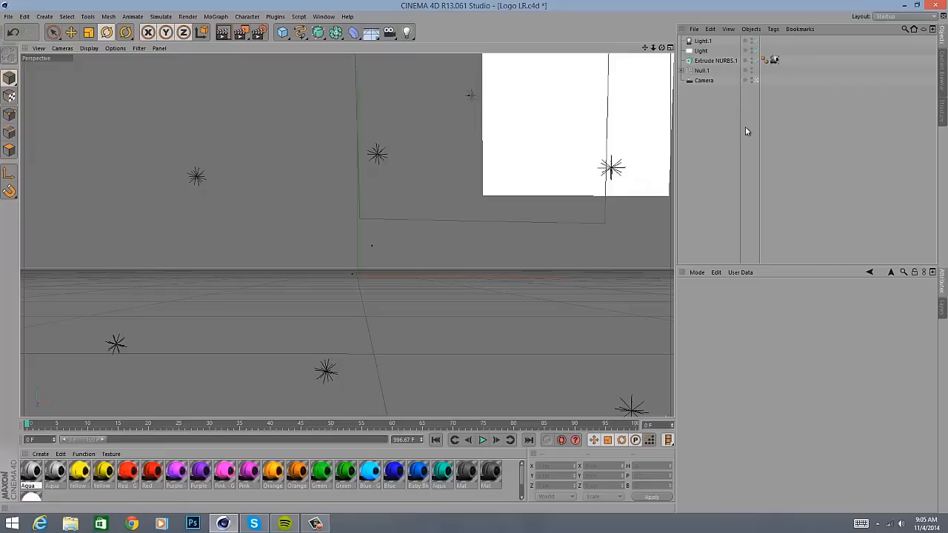
- Set the X, Y and Z position of Extrude NURBS.1 to 0 cm
click(704, 61)
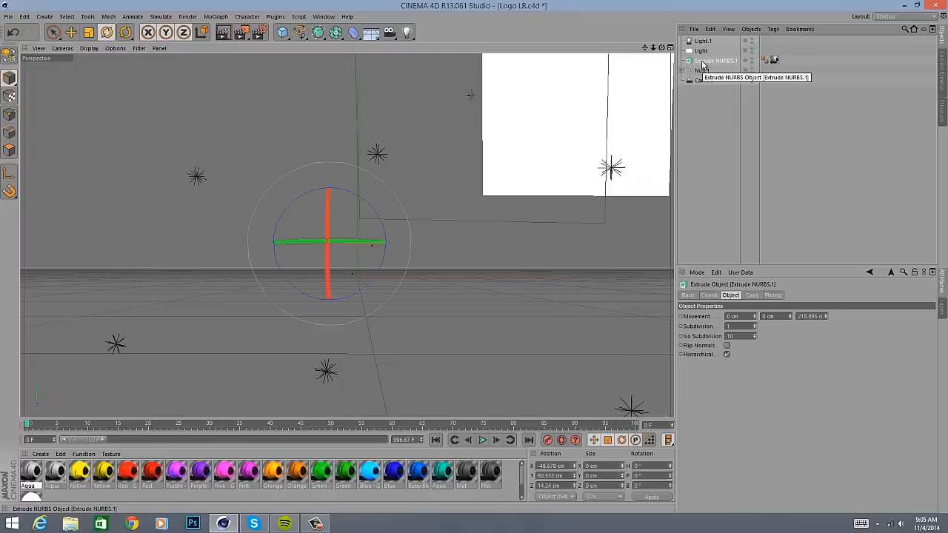
drag(573, 466, 404, 502)
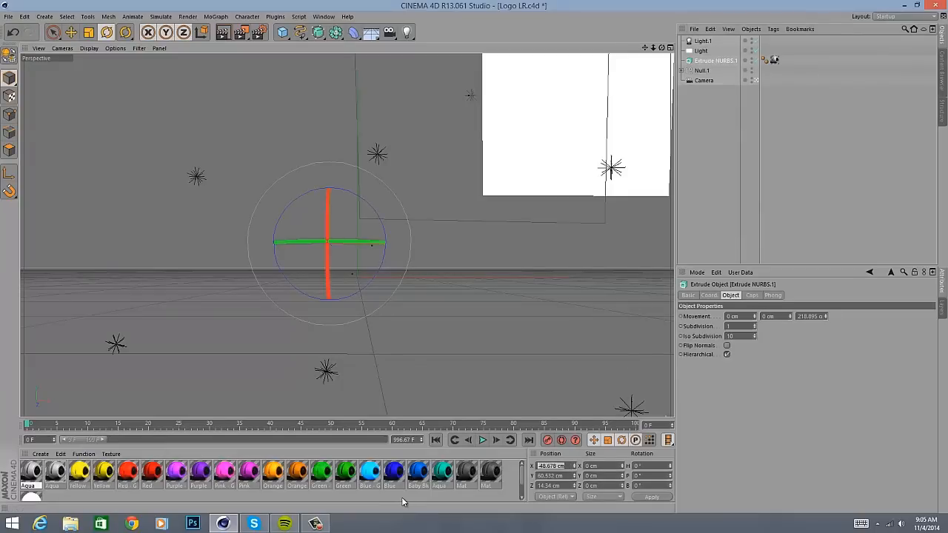
text(0)
key(Tab)
text(0)
key(Return)
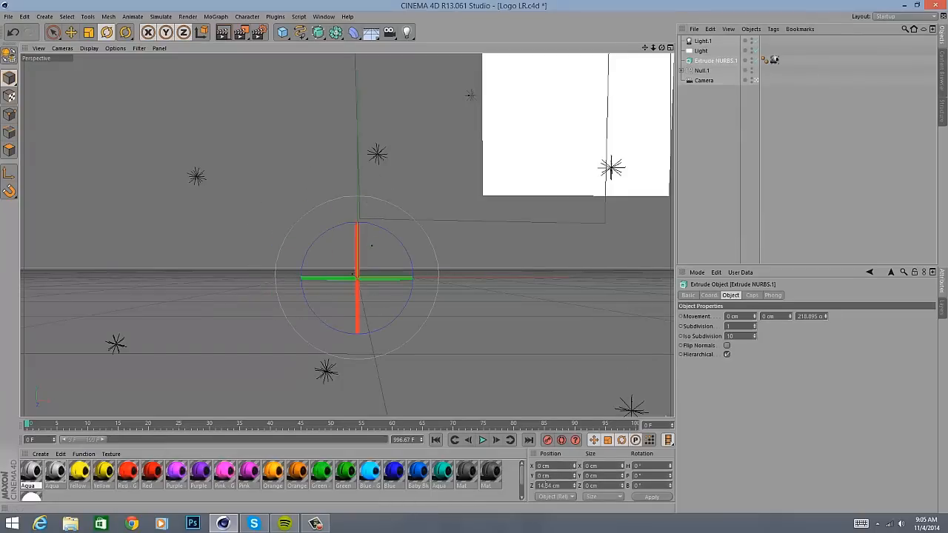
key(Tab)
text(0)
key(Return)
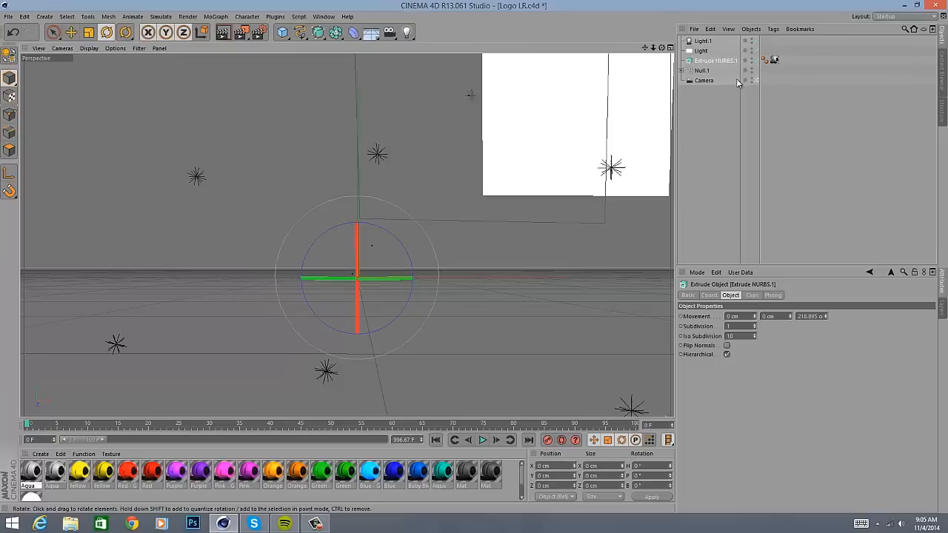
click(808, 180)
- Delete all the materials from the first Yellow through the last Mat, keeping the two Aqua materials and SoftBox
click(80, 474)
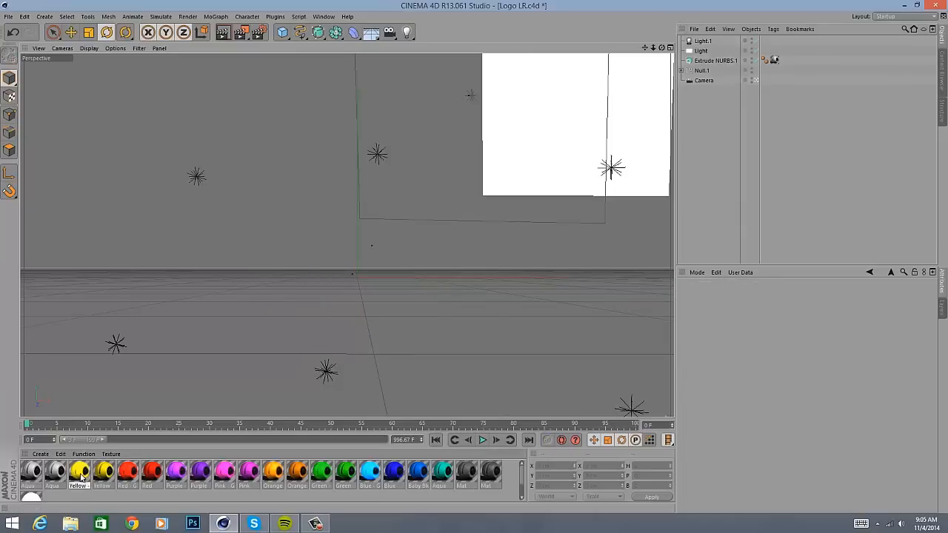
shift+click(492, 472)
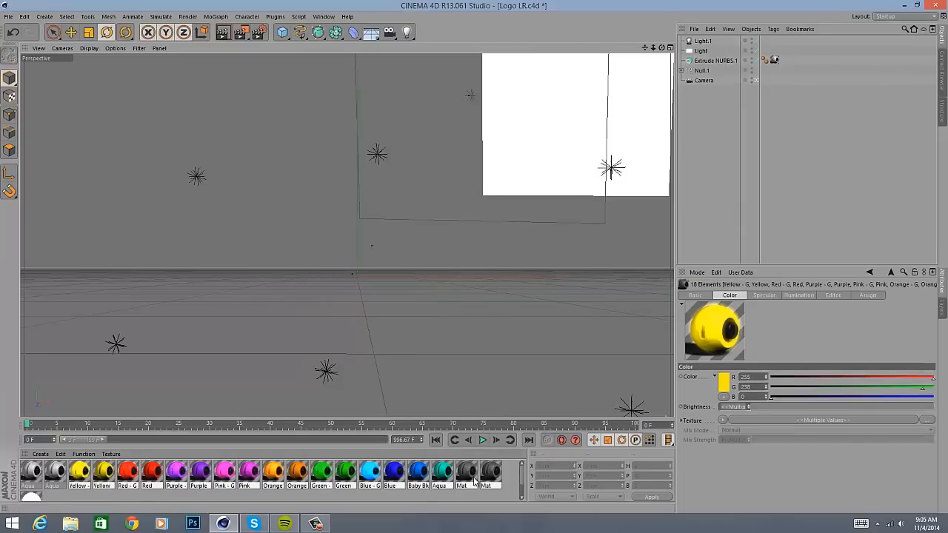
key(Delete)
- Inspect the colour settings of the two Aqua materials
click(31, 474)
double_click(31, 474)
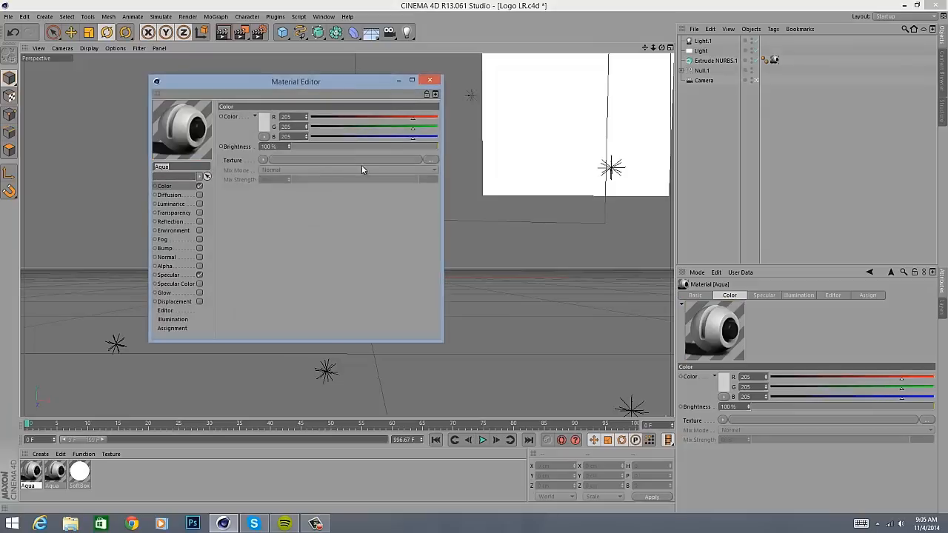
click(429, 81)
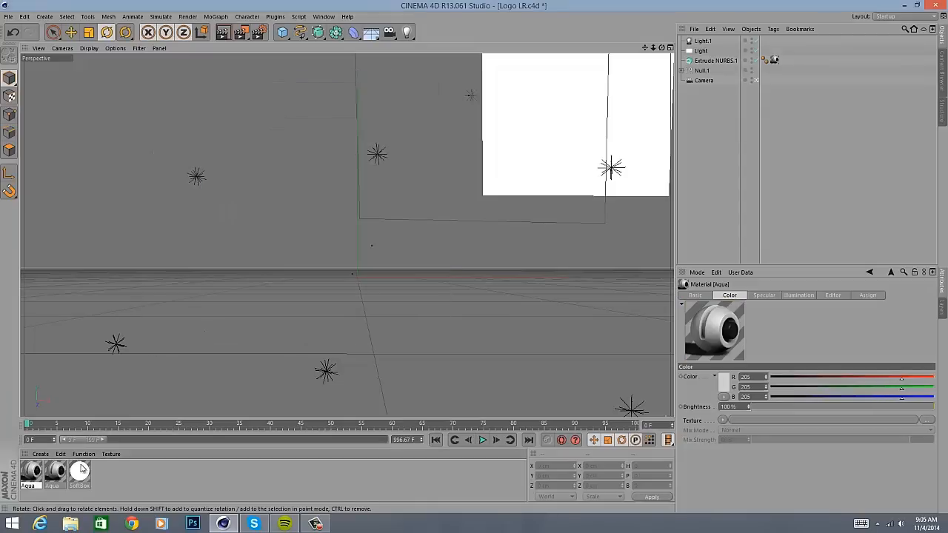
double_click(55, 474)
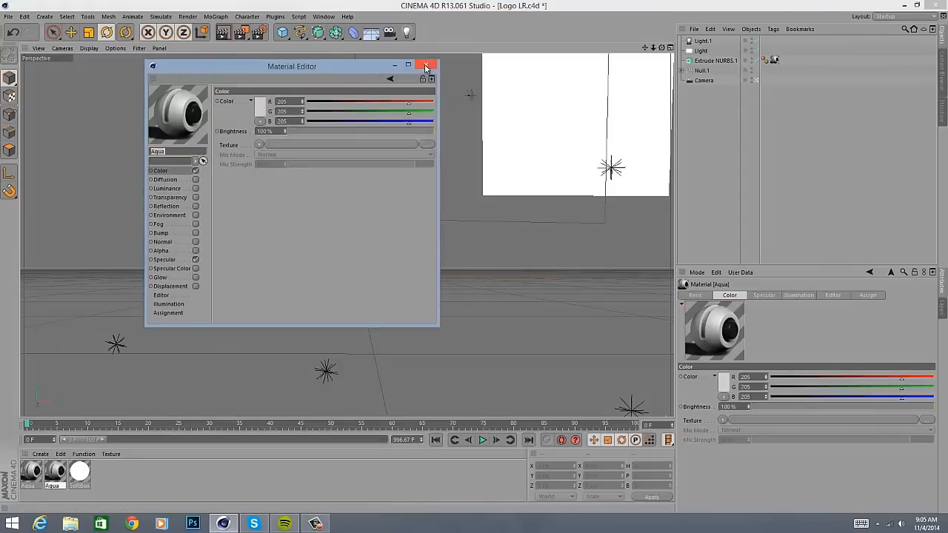
click(425, 64)
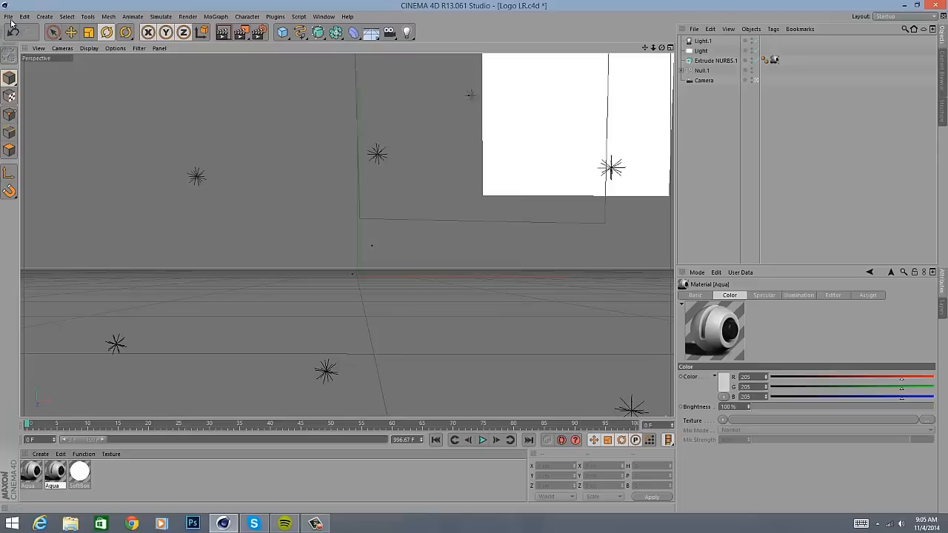
double_click(55, 472)
click(257, 105)
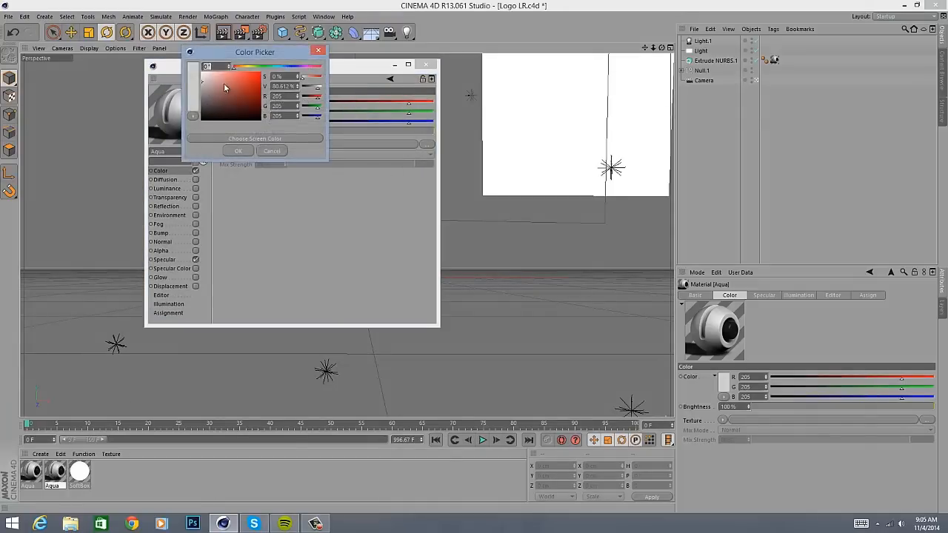
click(235, 151)
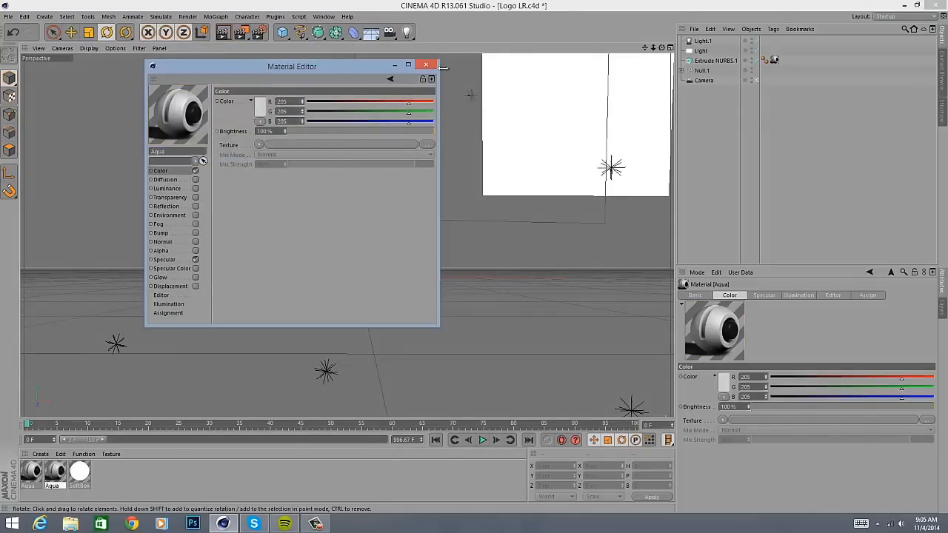
click(426, 65)
- Import the Obey logo path file into the scene
click(8, 18)
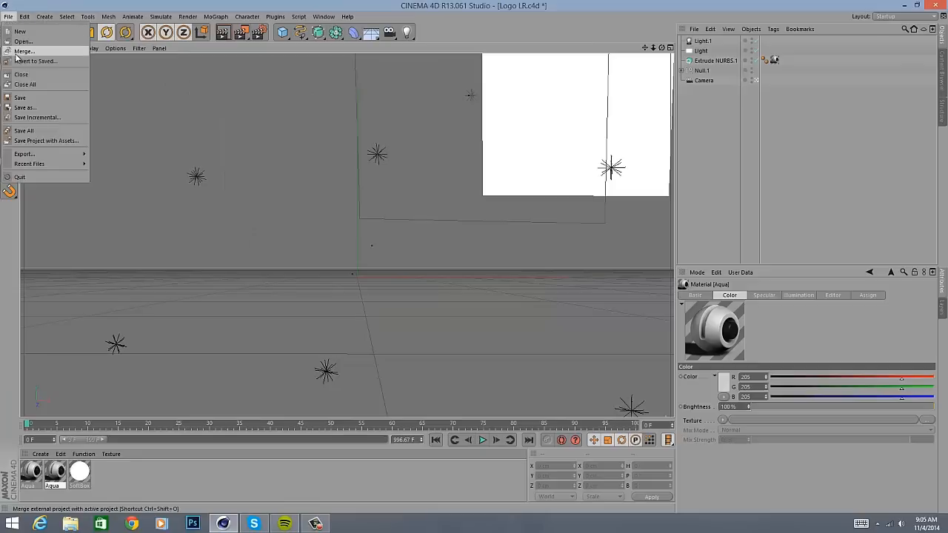
click(22, 42)
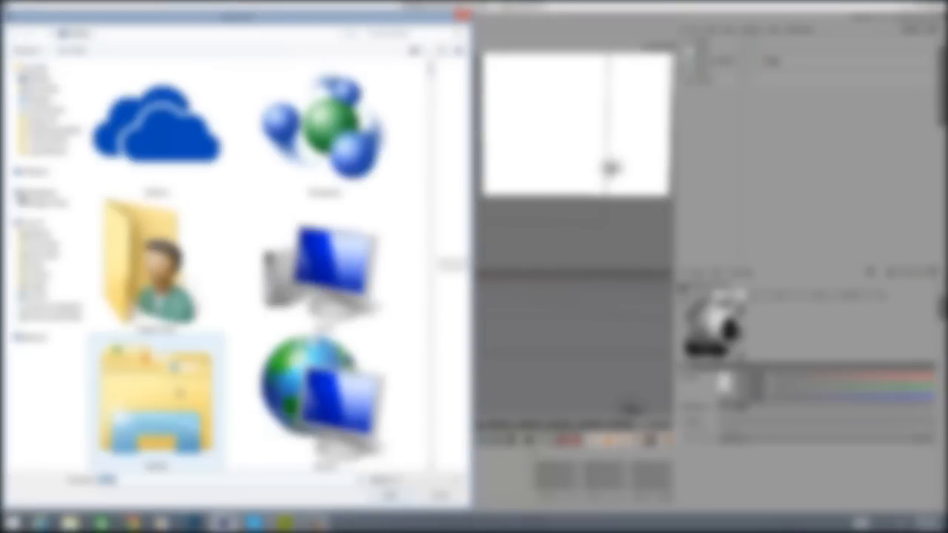
double_click(176, 385)
double_click(114, 80)
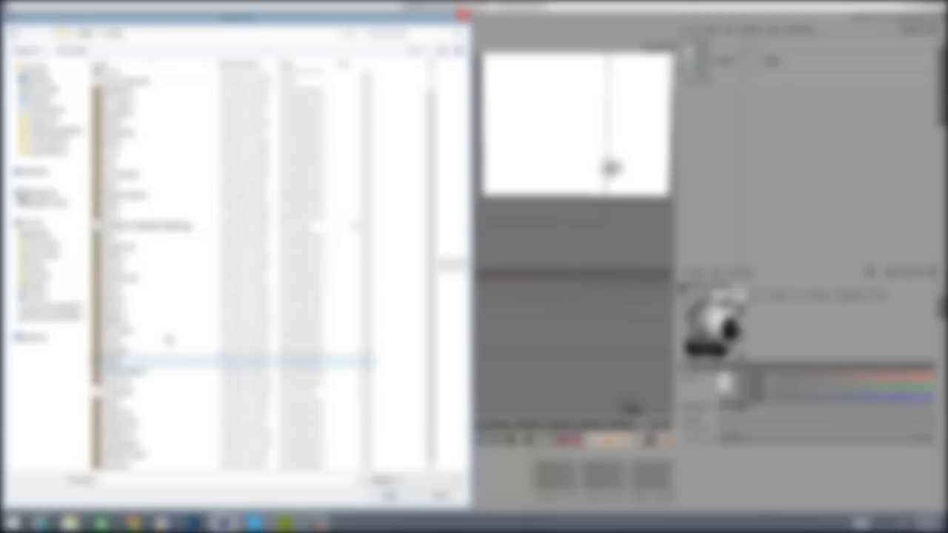
double_click(168, 291)
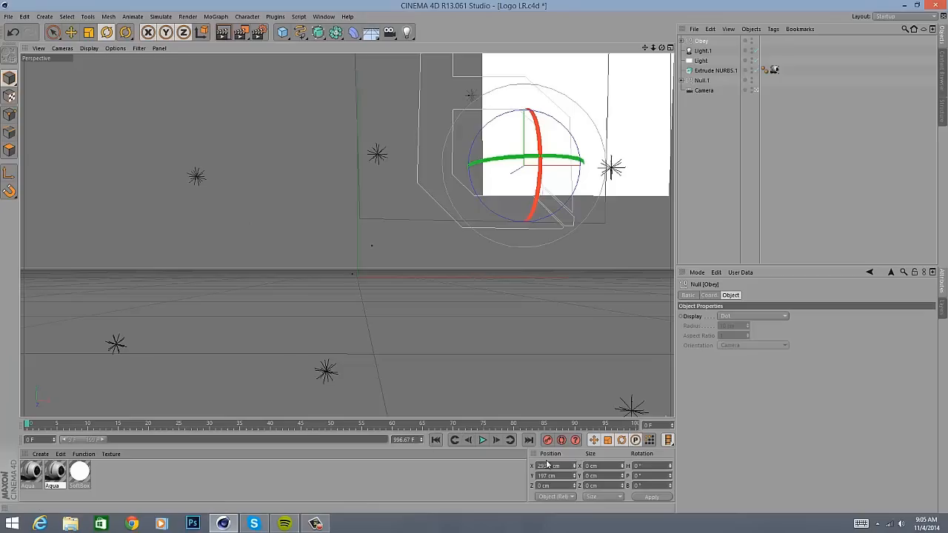
- Set the Obey null's X and Y position to 0 cm and scale it up uniformly
click(570, 466)
text(0)
key(Tab)
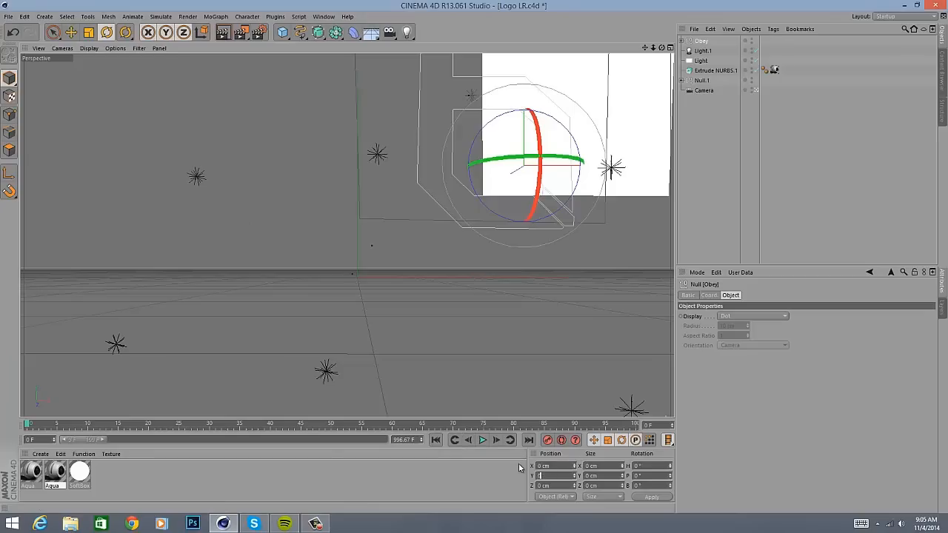
text(0)
key(Return)
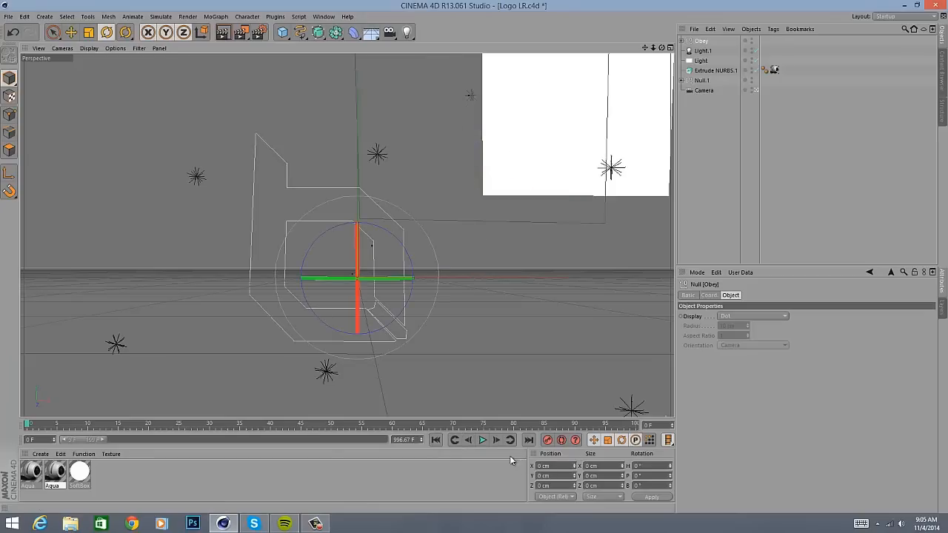
click(88, 32)
drag(129, 117, 254, 117)
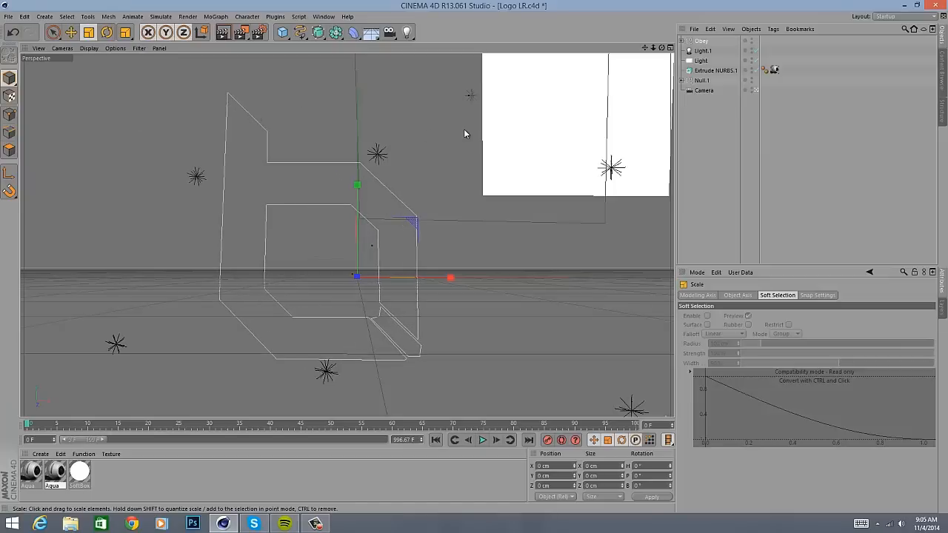
- Nest the Obey null under Extrude NURBS.1 with the Hierarchical option enabled
drag(694, 43, 719, 71)
click(777, 117)
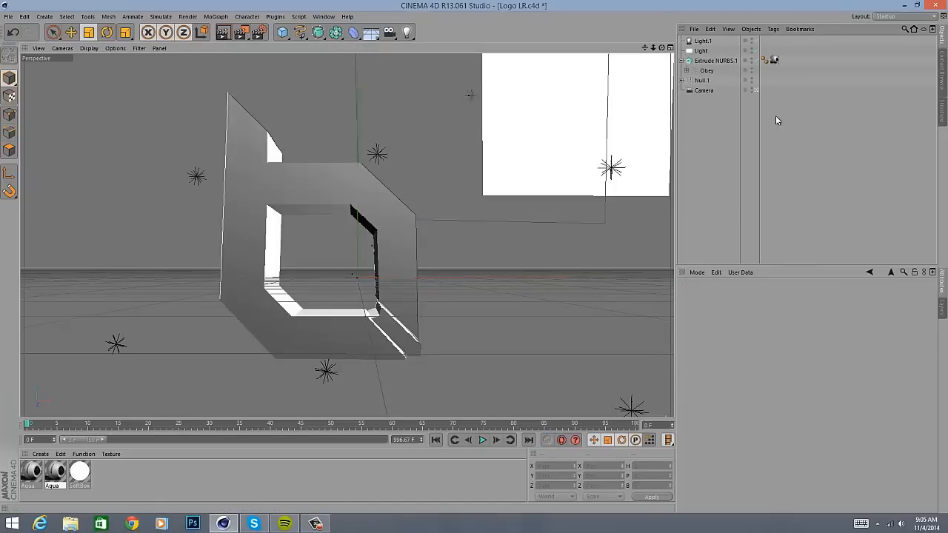
click(715, 61)
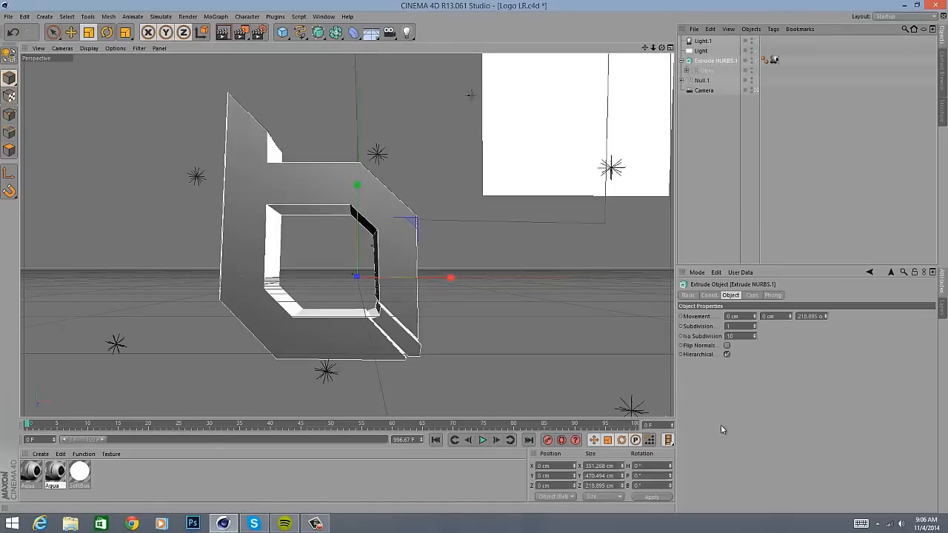
click(727, 355)
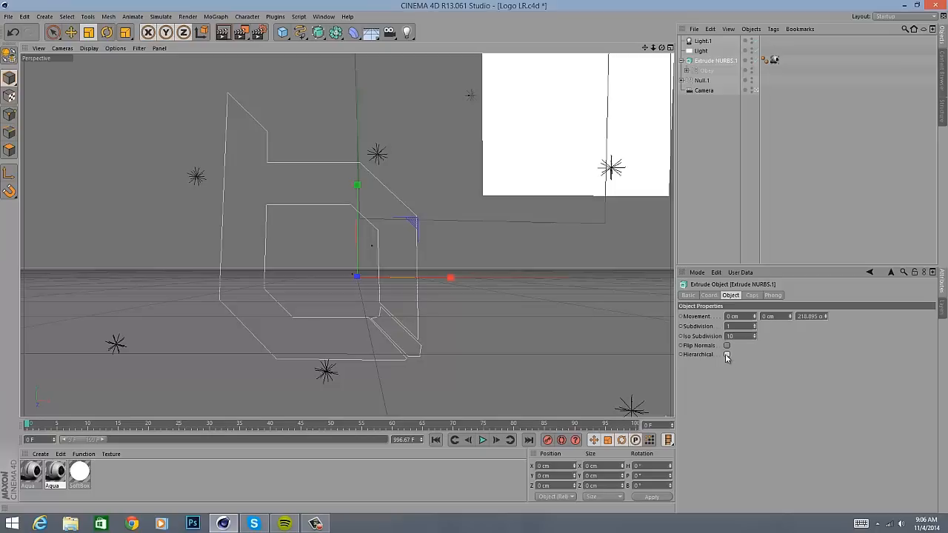
click(727, 355)
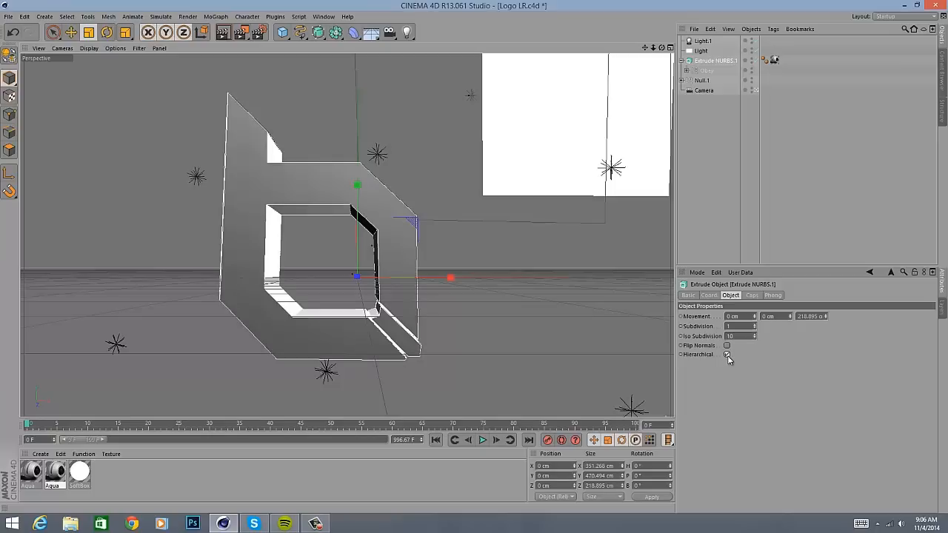
- Check the paths inside the Obey null and collapse the Extrude NURBS.1 hierarchy
click(686, 71)
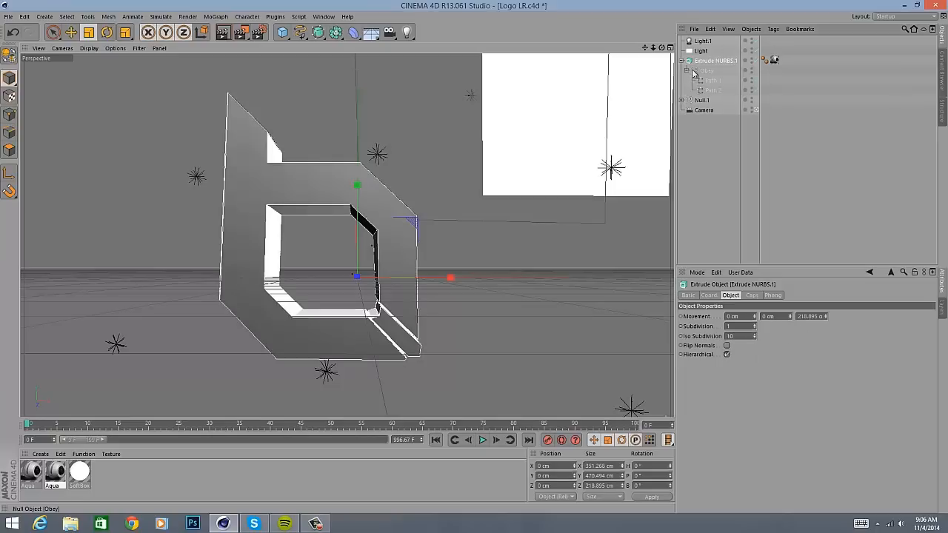
click(696, 70)
click(687, 70)
click(682, 61)
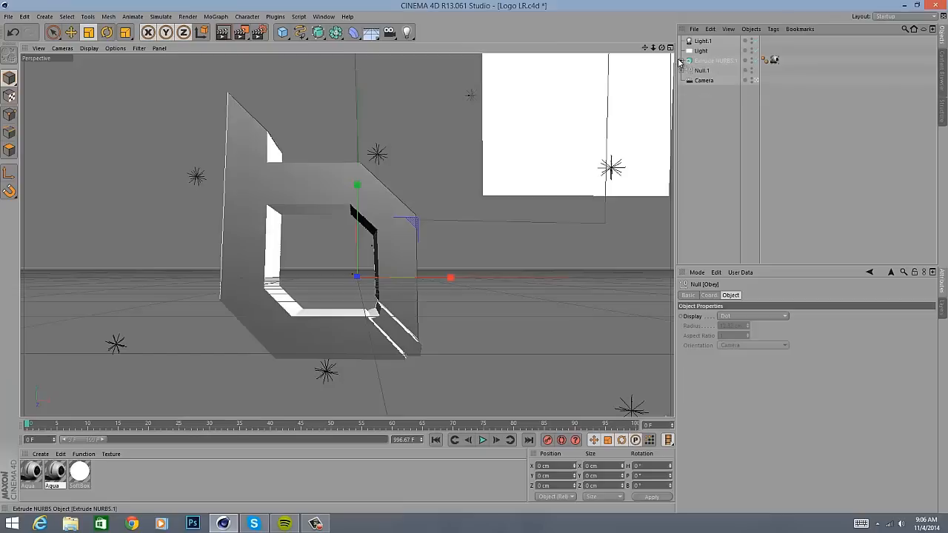
click(775, 116)
- Rotate Extrude NURBS.1 to about -8° heading and -4° pitch, and scale it up slightly
click(713, 60)
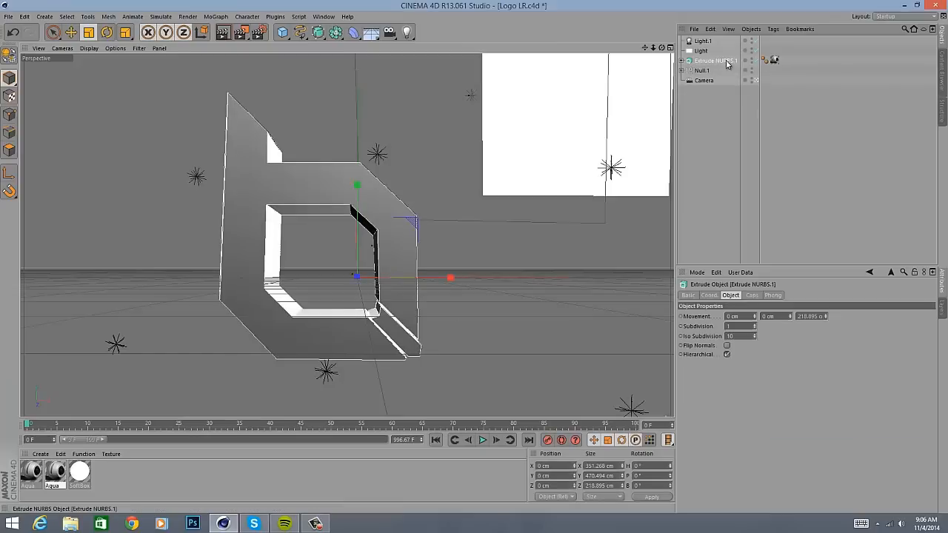
click(107, 32)
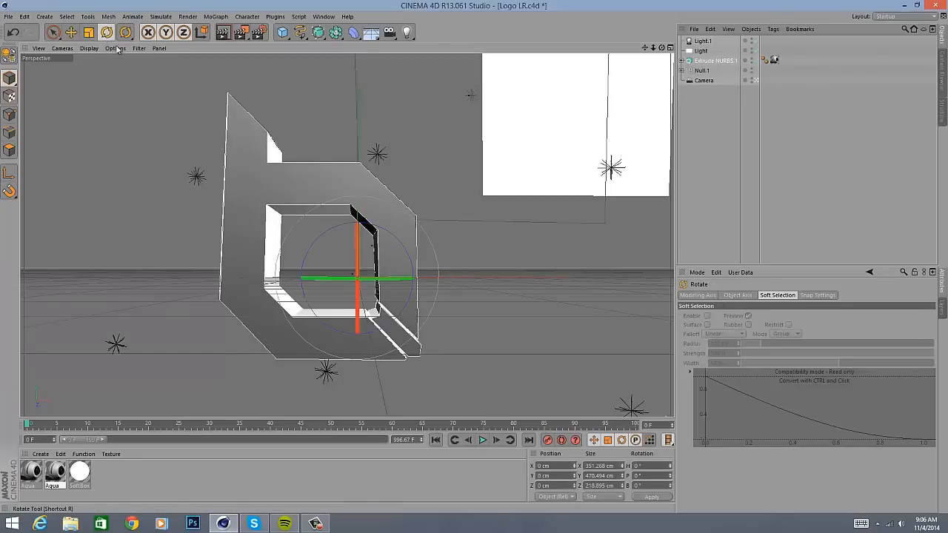
mouse_move(366, 280)
mouse_down()
mouse_move(347, 289)
mouse_move(348, 280)
mouse_up()
key(t)
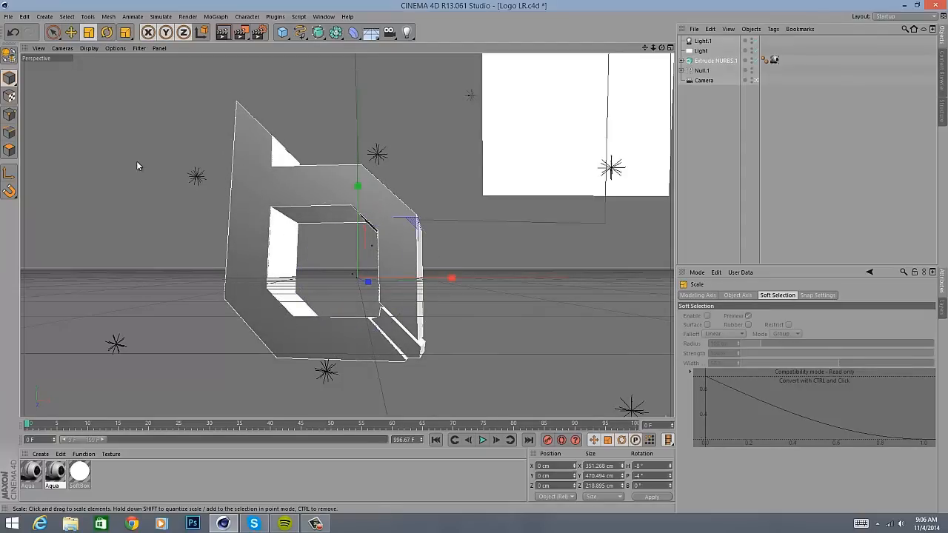
drag(136, 161, 169, 142)
click(775, 187)
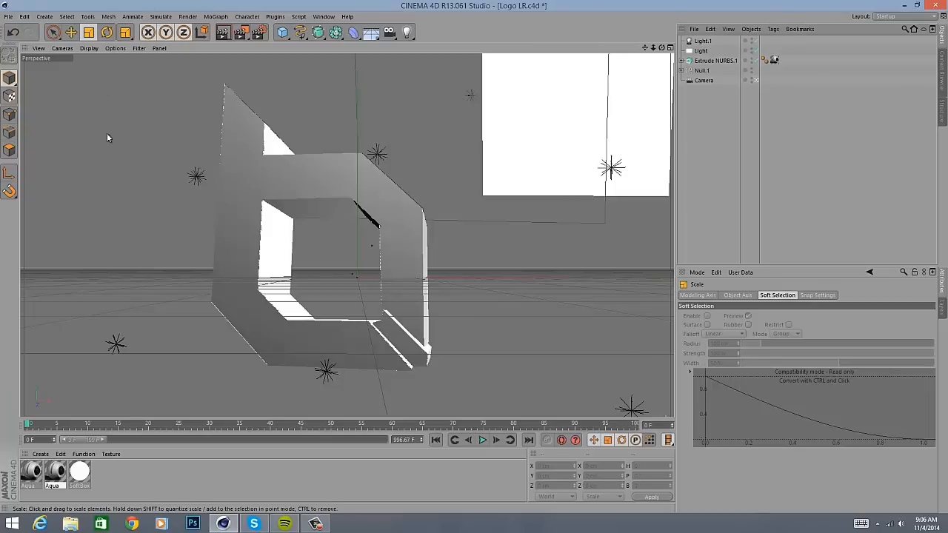
- Review the render settings for output, save format and alpha channel, ambient occlusion, global illumination and object glow
click(258, 32)
drag(239, 17, 640, 42)
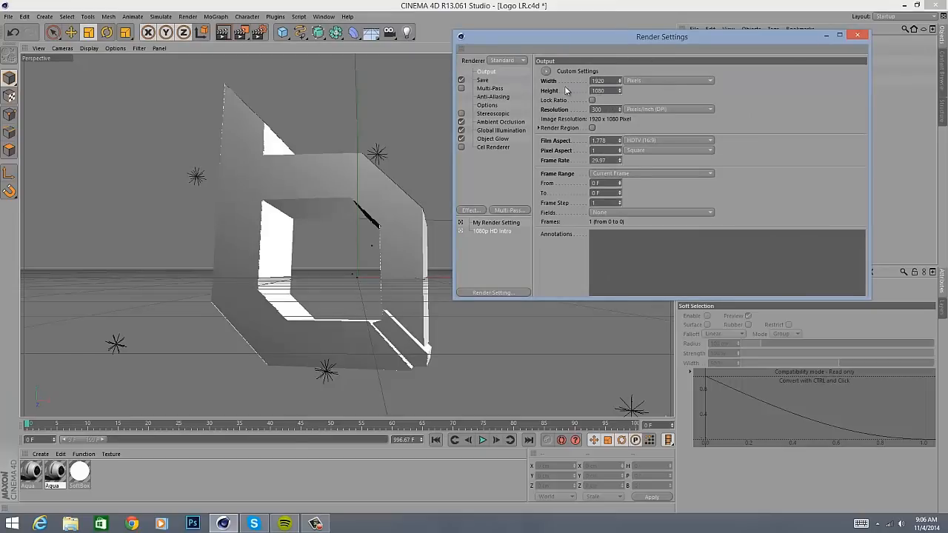
click(485, 80)
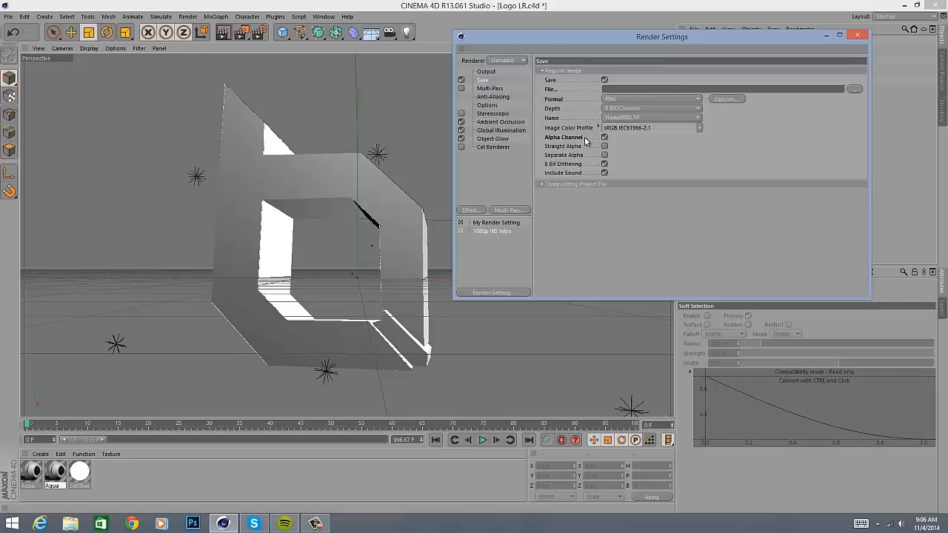
click(499, 123)
click(499, 129)
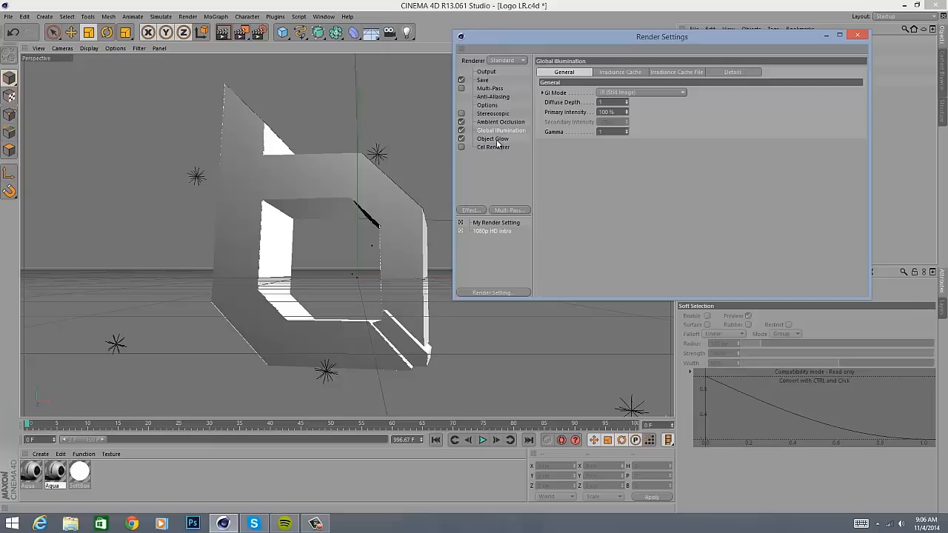
click(498, 143)
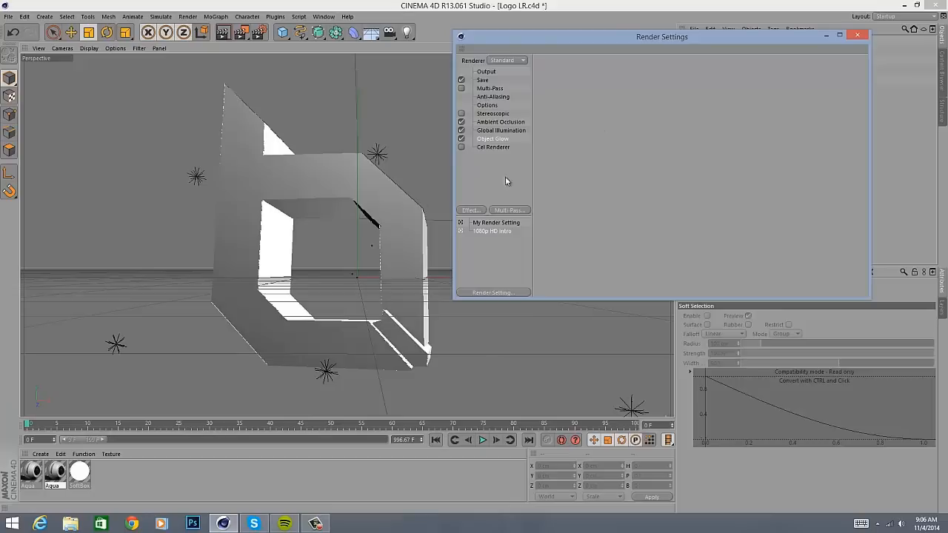
click(827, 35)
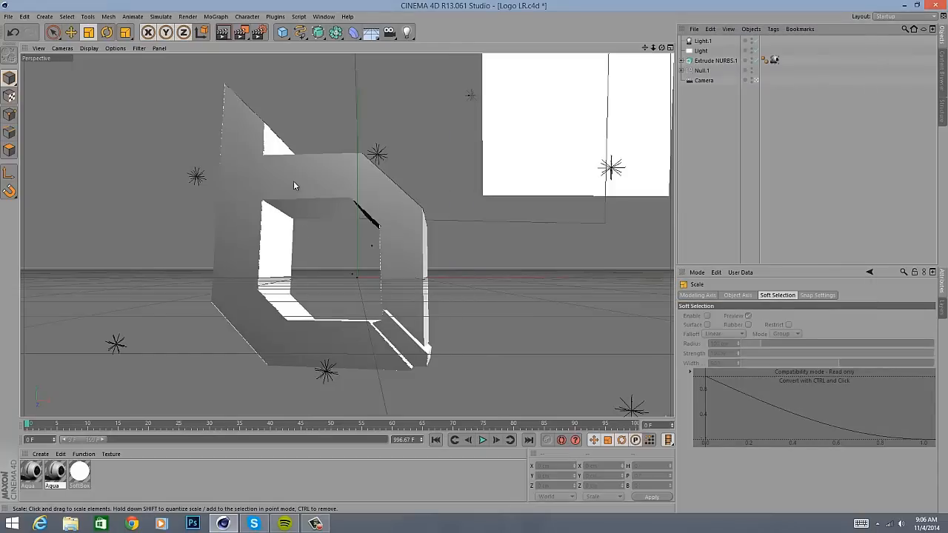
- Switch to Photoshop, create a new 800 by 800 pixel document, and swap the foreground and background colours
click(316, 524)
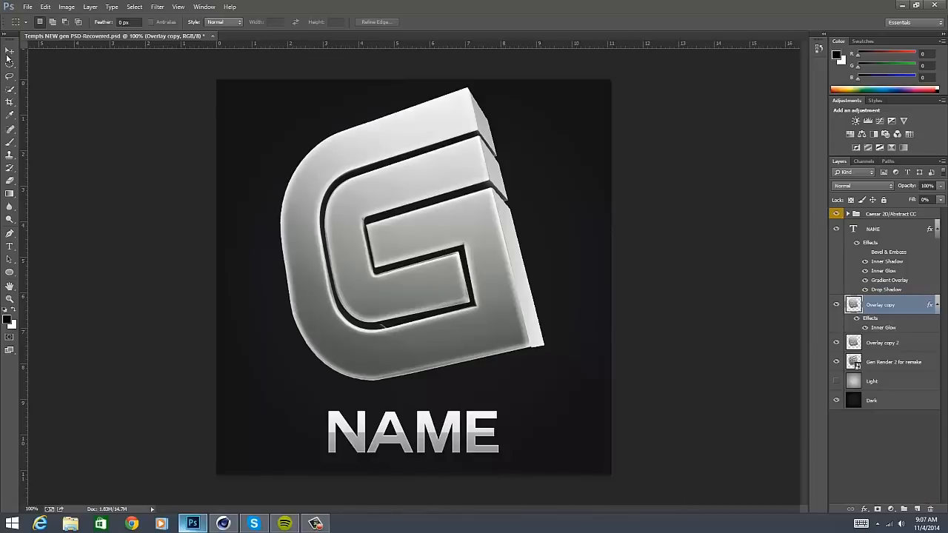
click(9, 52)
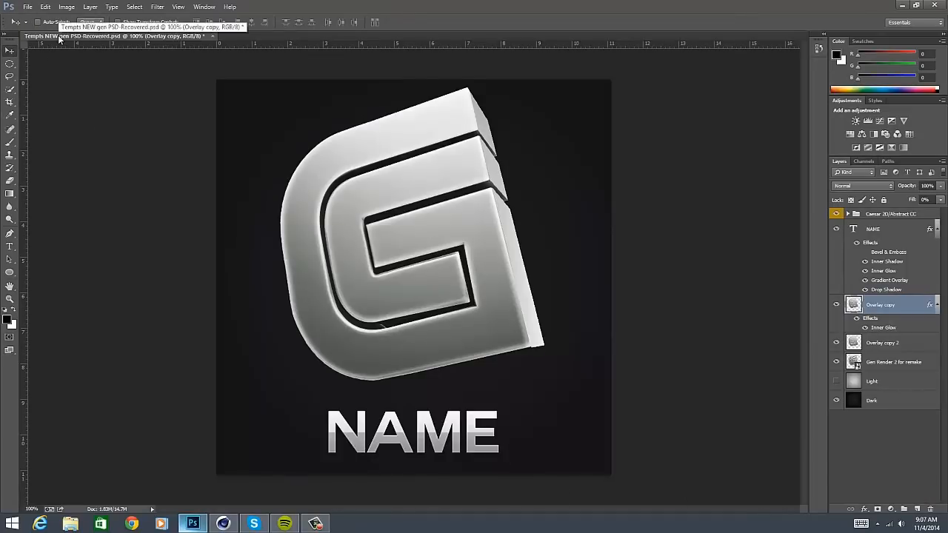
key(ctrl+n)
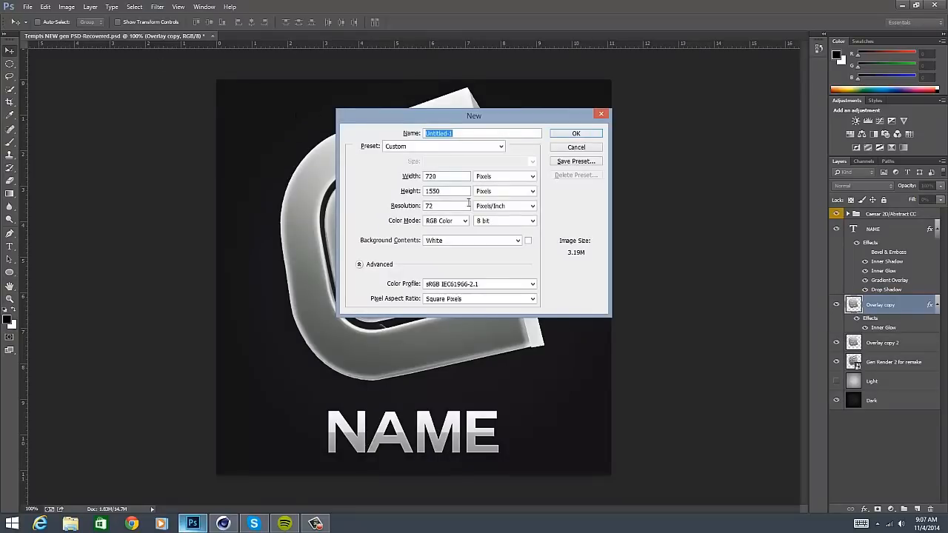
click(456, 175)
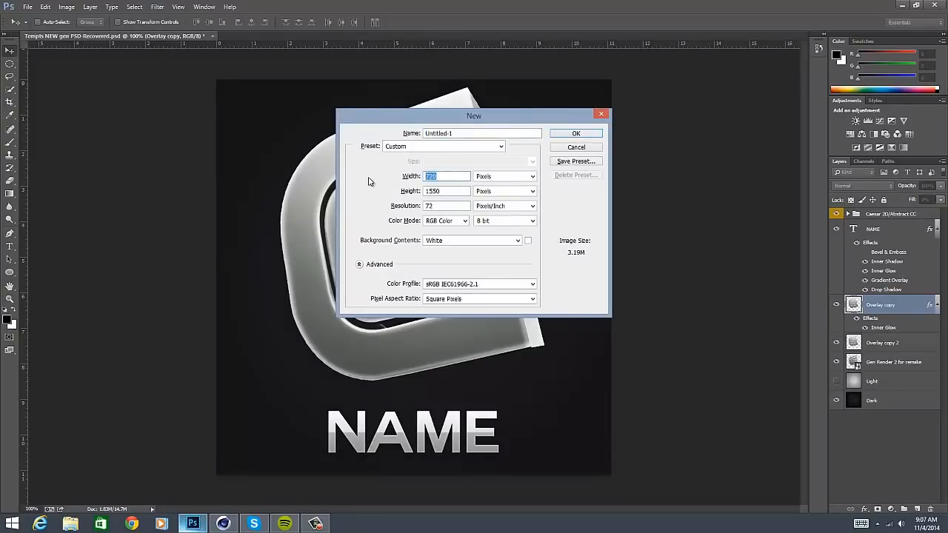
text(800)
key(Tab)
key(Tab)
text(800)
key(Return)
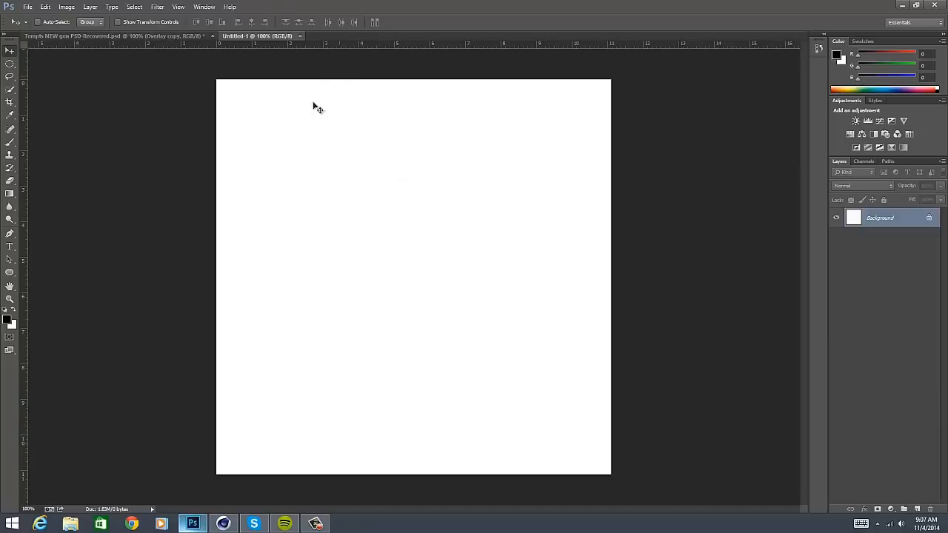
click(12, 313)
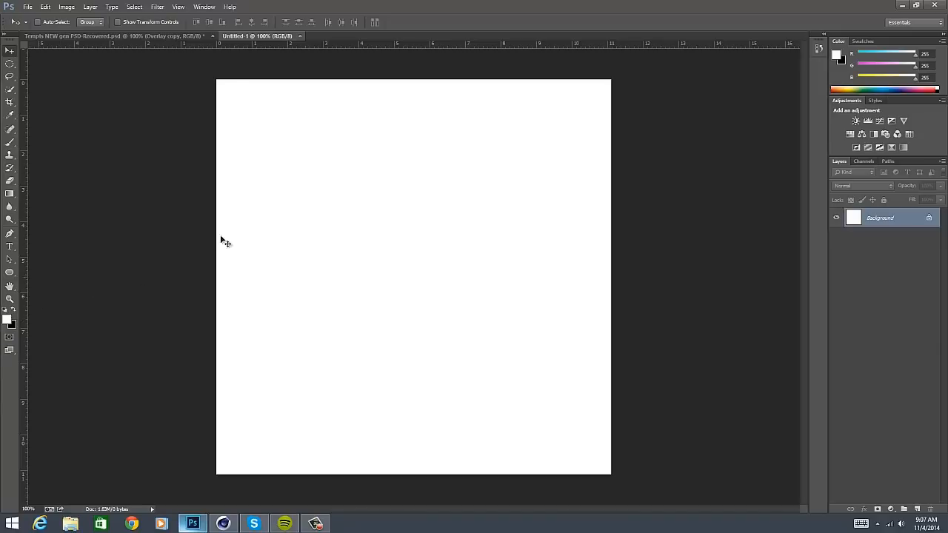
- Compare the dark and light backgrounds in the Tempts NEW gen PSD by toggling layer visibility, and return to the blank document
click(175, 36)
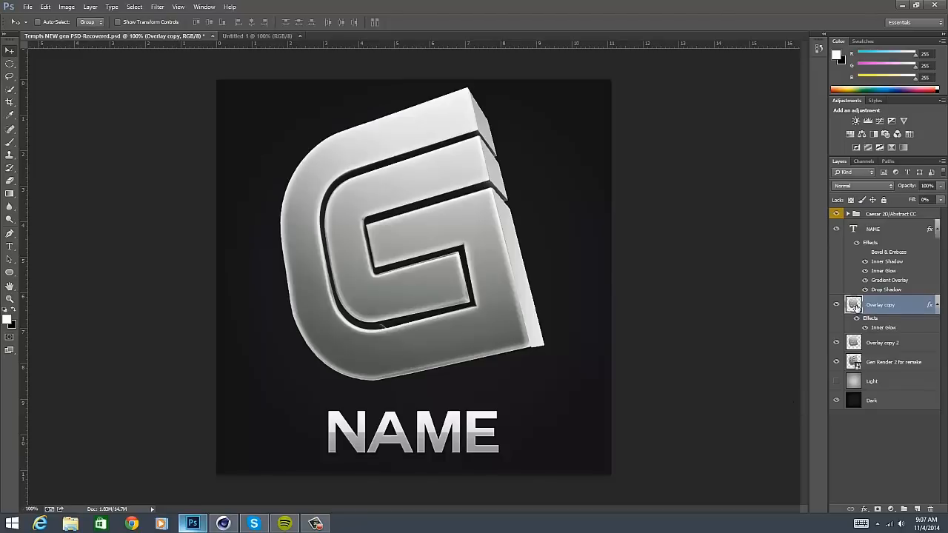
click(836, 214)
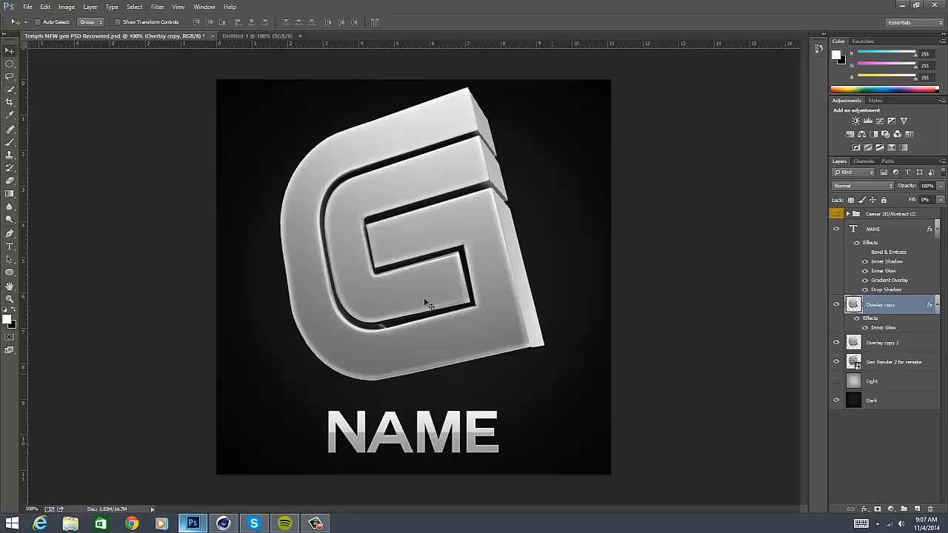
click(836, 400)
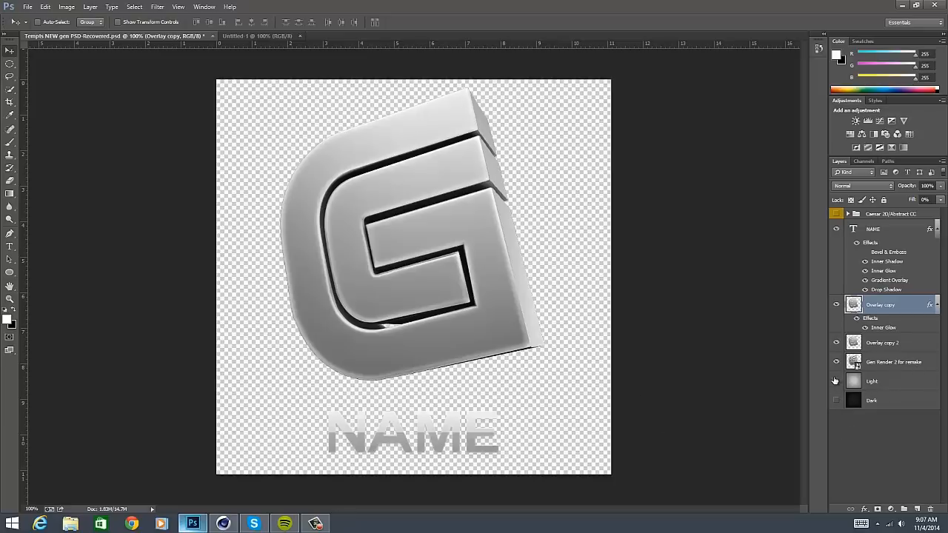
click(836, 381)
drag(836, 304, 836, 365)
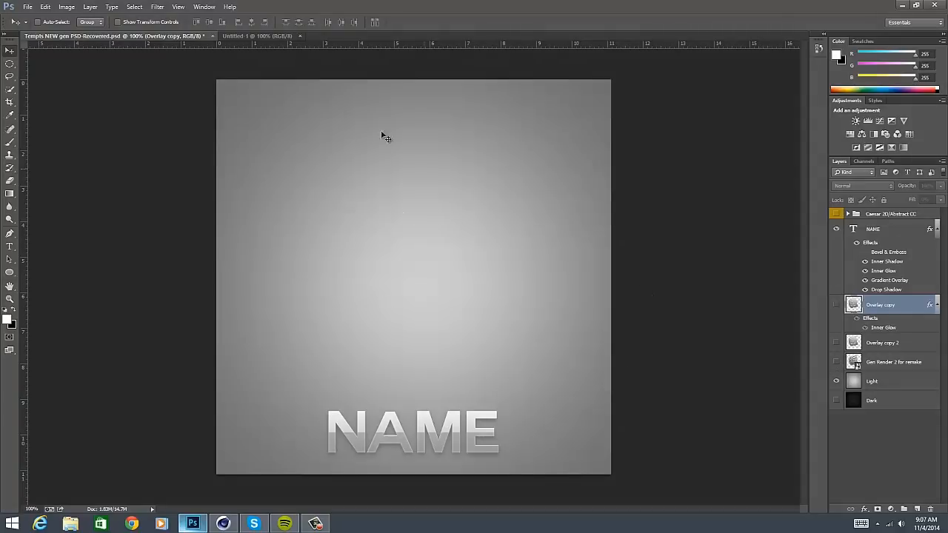
drag(836, 363, 838, 307)
click(255, 36)
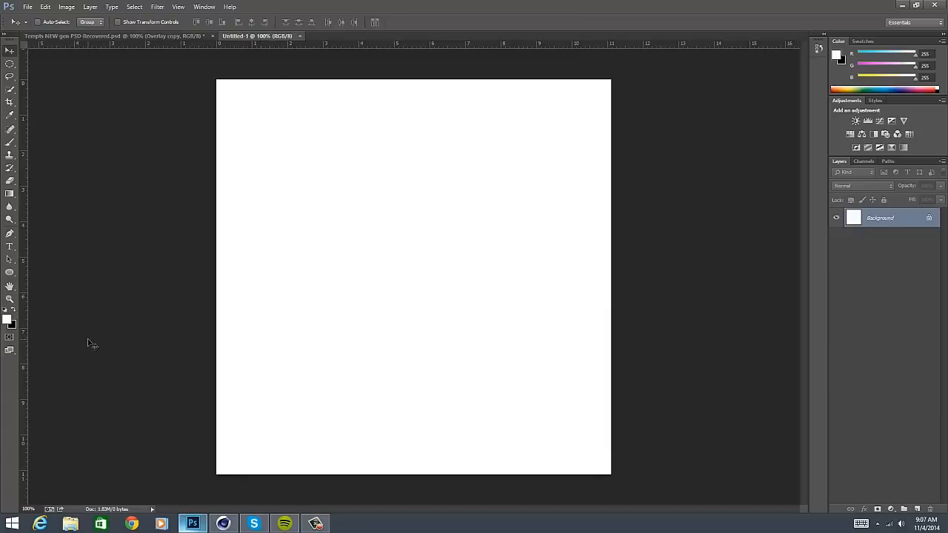
- Fill the Background layer with black and keep 000000 as the background colour
key(ctrl+BackSpace)
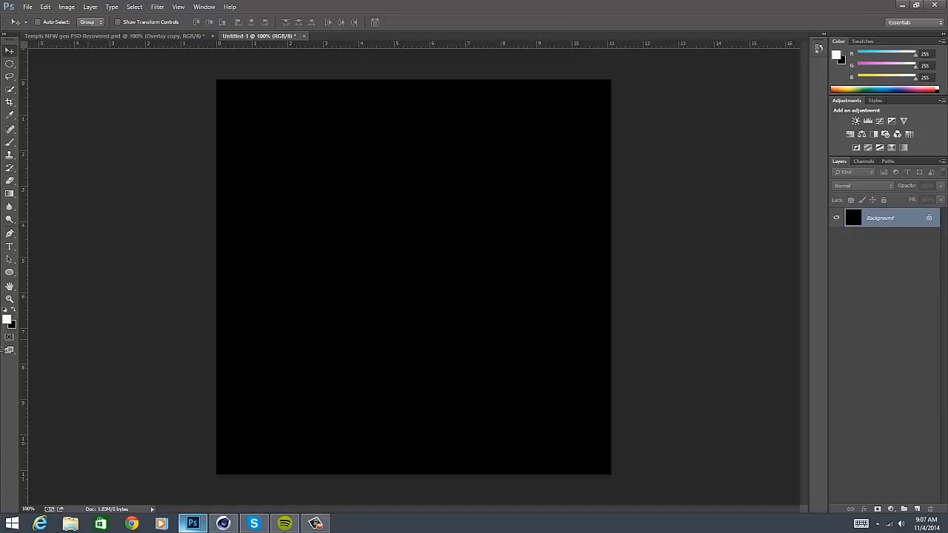
click(12, 326)
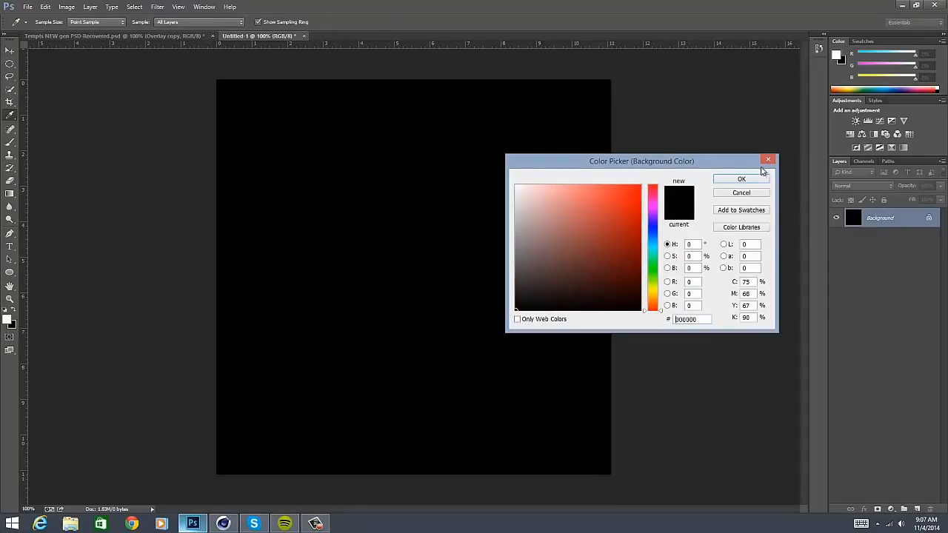
click(762, 182)
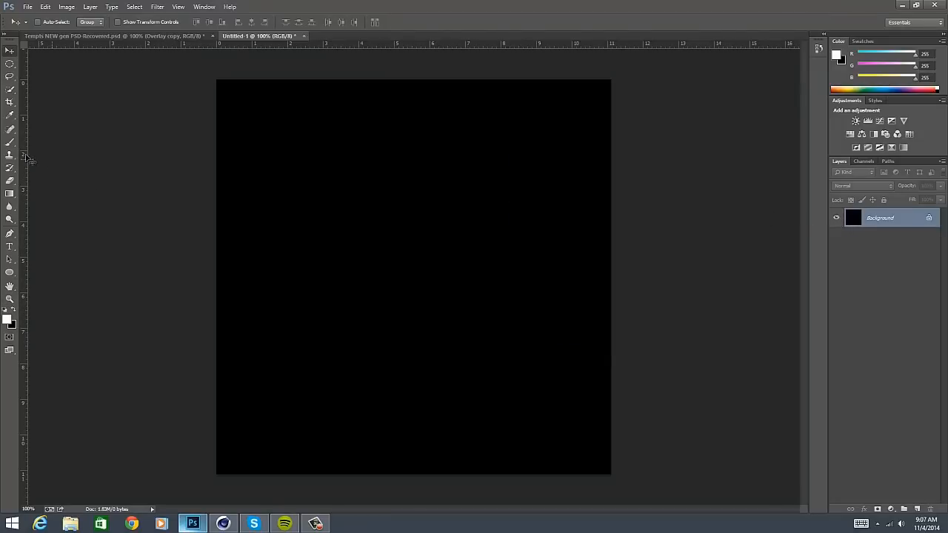
- Set up the Brush tool with 0% hardness and a size of 1000 px
click(10, 141)
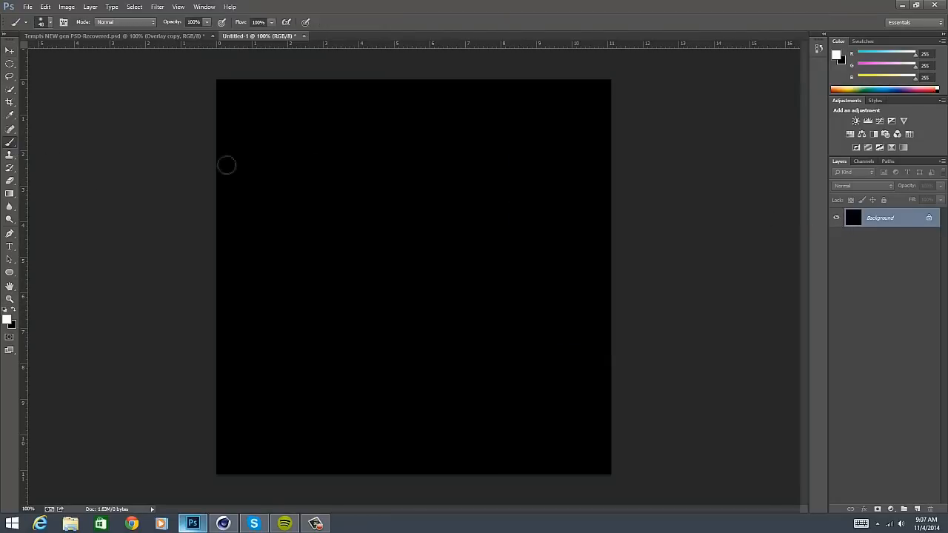
click(41, 22)
drag(111, 66, 46, 64)
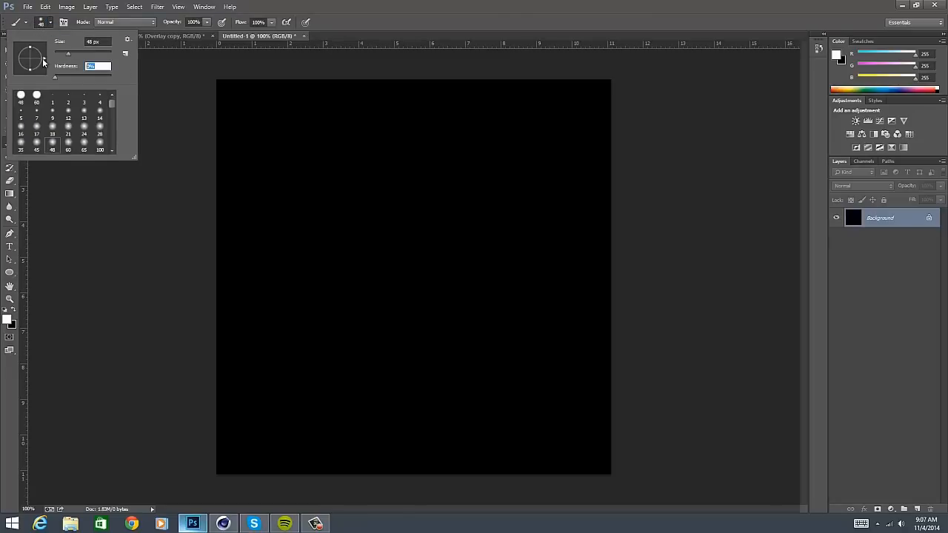
text(0)
click(110, 41)
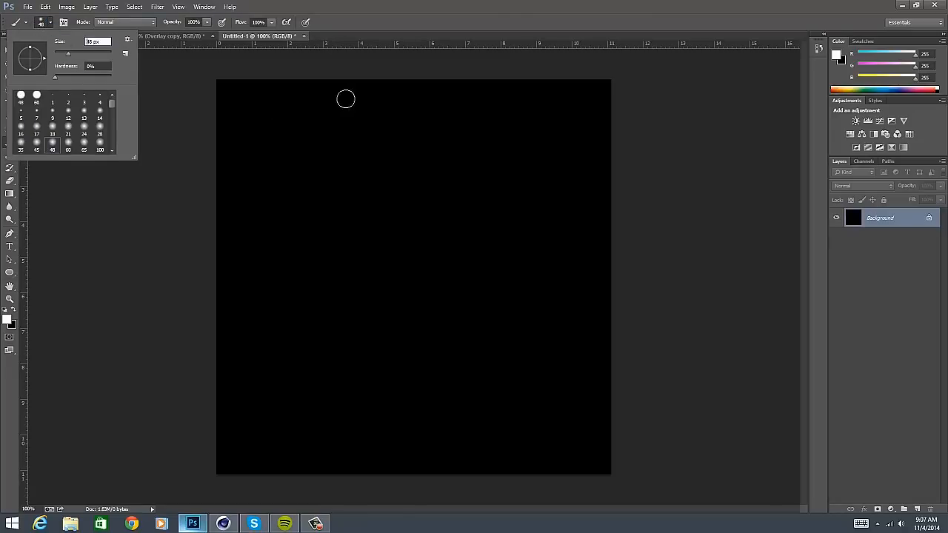
text(100)
key(Return)
click(44, 23)
click(100, 41)
text(1)
key(Return)
click(408, 159)
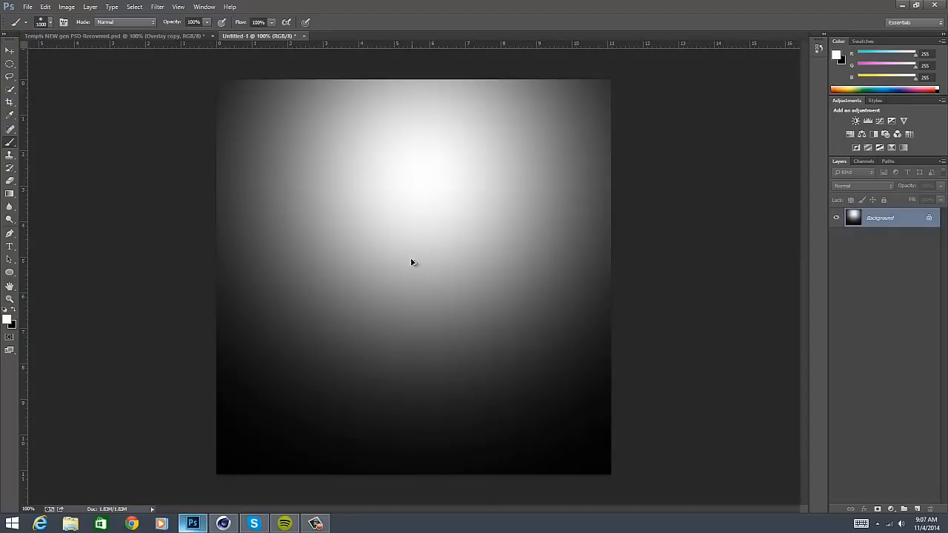
key(ctrl+z)
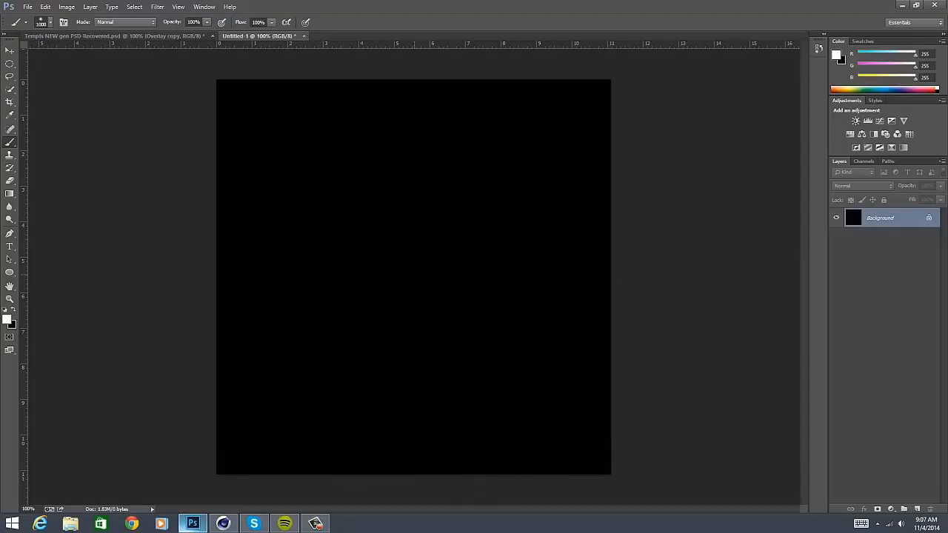
click(418, 279)
key(ctrl+z)
- Add a new layer, paint one soft white dab at the canvas centre, and reduce the layer's opacity to 13%
click(917, 510)
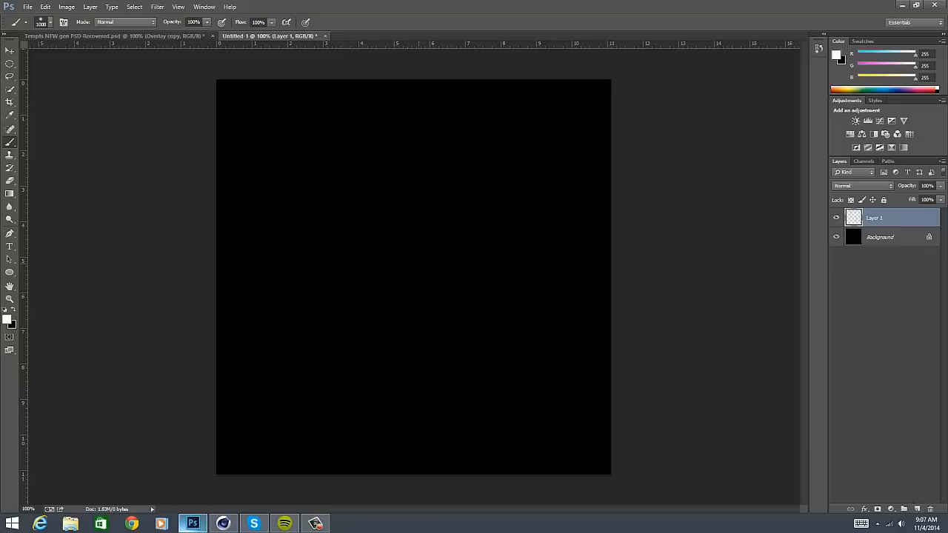
click(413, 268)
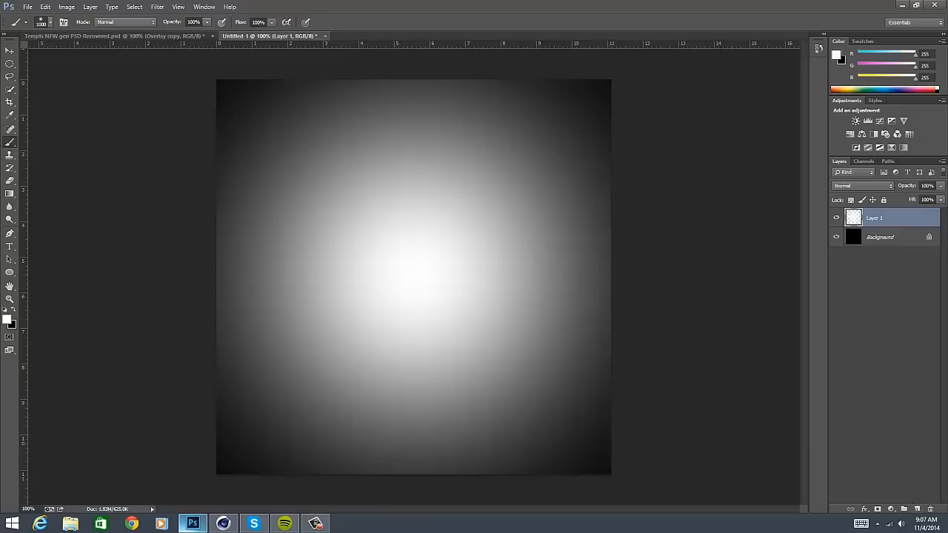
click(942, 187)
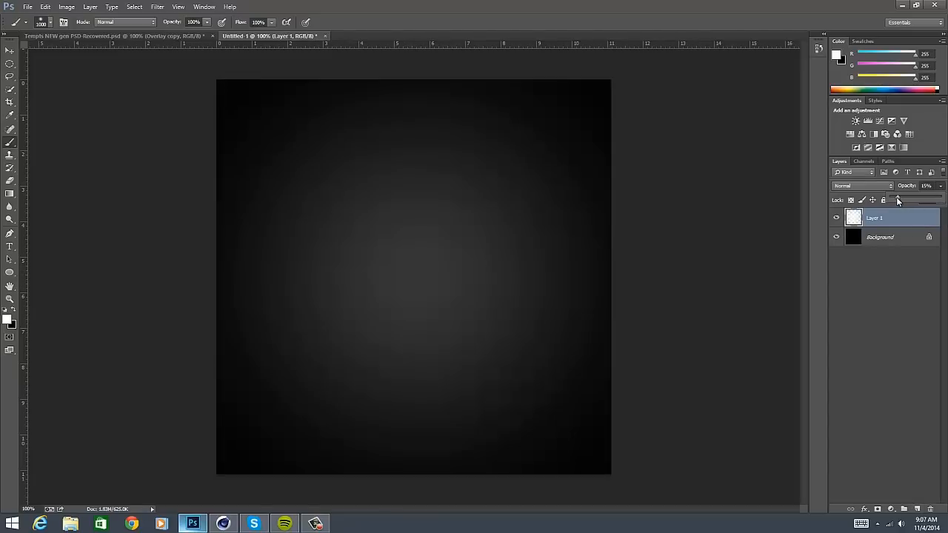
drag(898, 201, 897, 201)
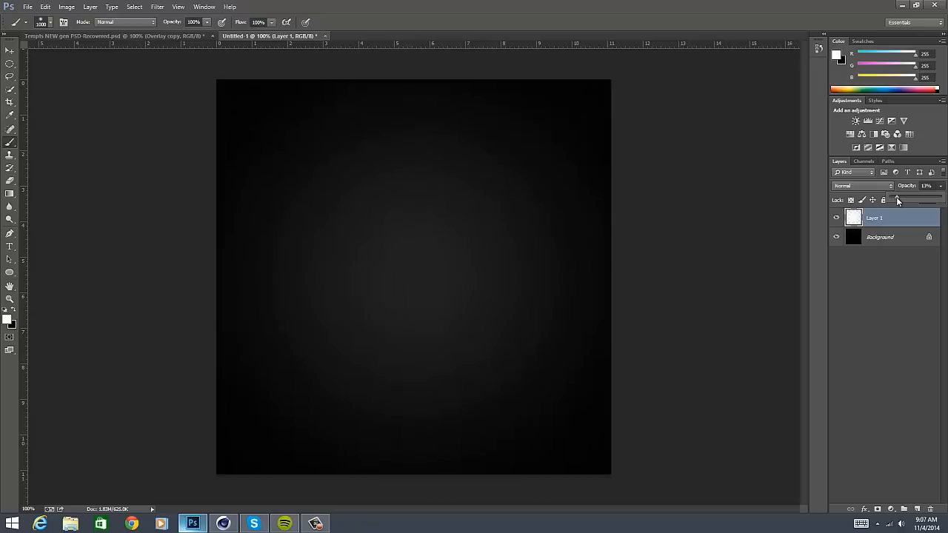
shift+click(881, 237)
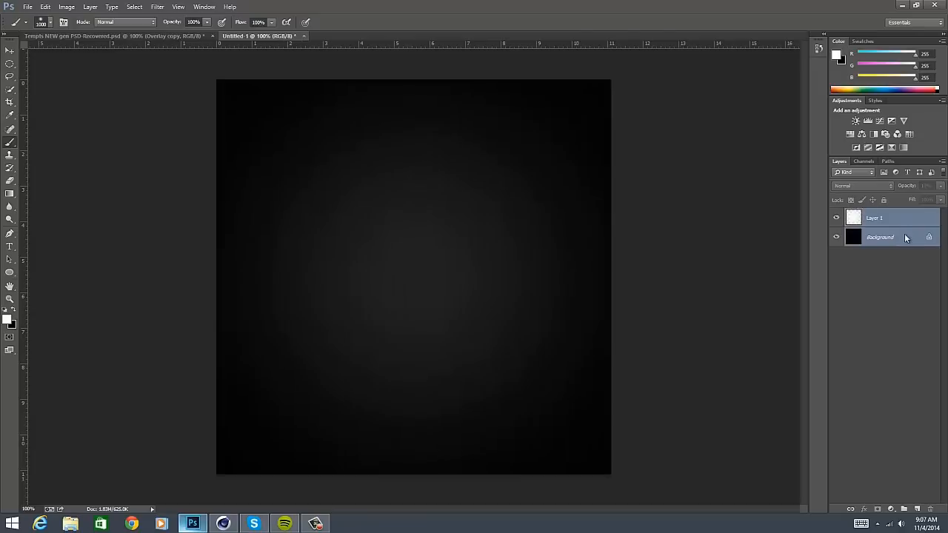
key(ctrl+e)
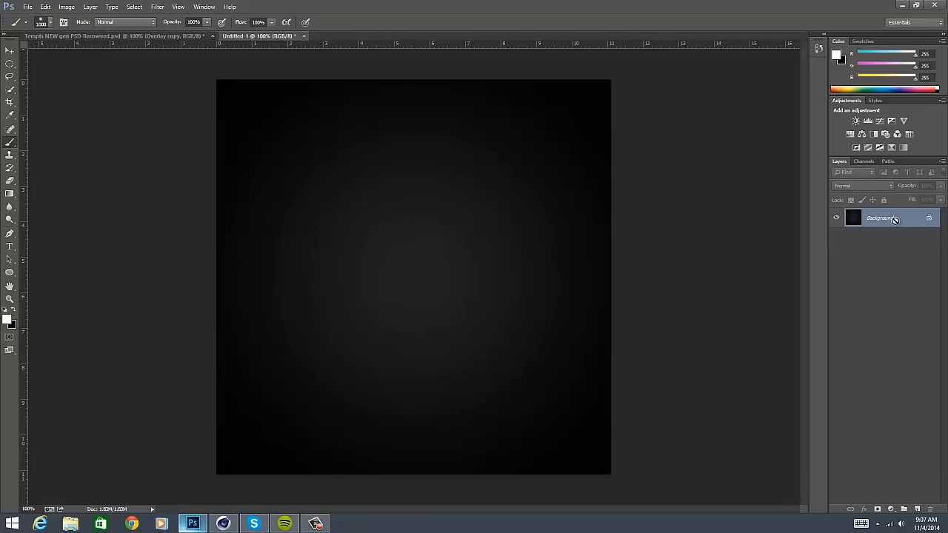
key(ctrl+z)
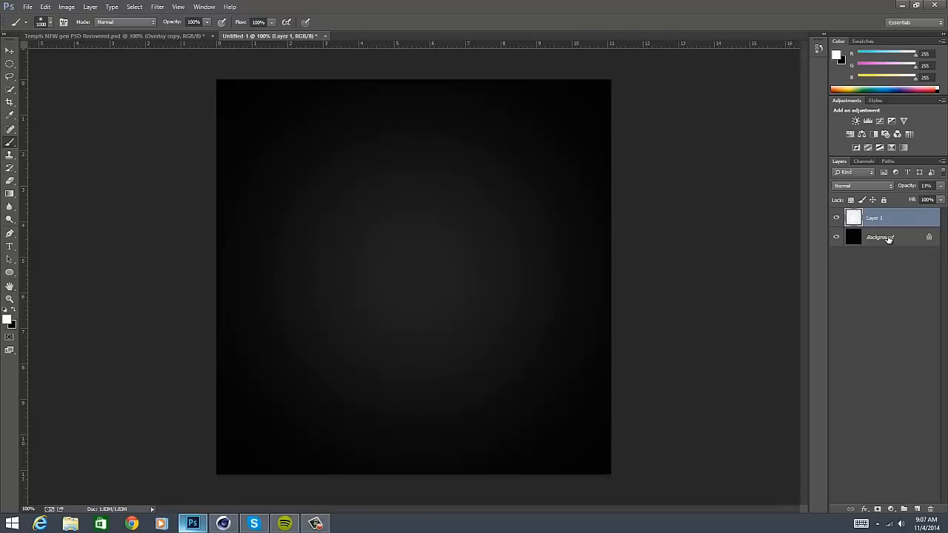
- Merge Layer 1 with the Background layer
ctrl+click(889, 239)
ctrl+click(880, 221)
ctrl+click(886, 236)
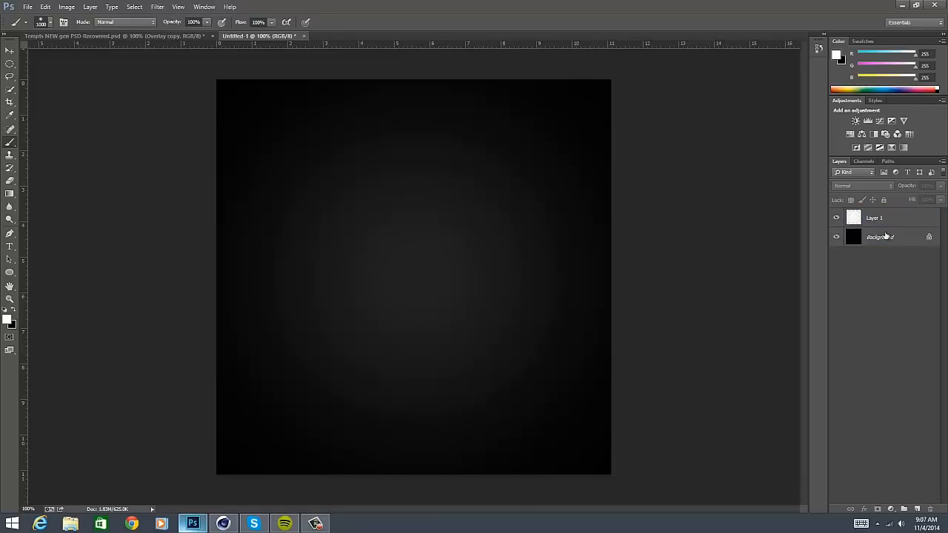
ctrl+click(885, 222)
ctrl+click(886, 234)
key(ctrl+e)
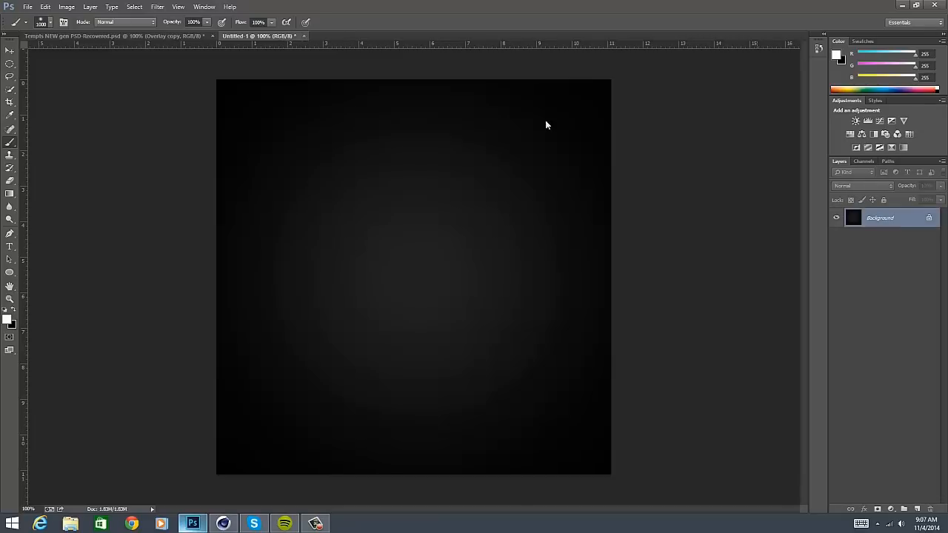
- Apply the Spatter filter to the Background layer with a Spray Radius of 14 and a Smoothness of 1
click(158, 6)
click(173, 45)
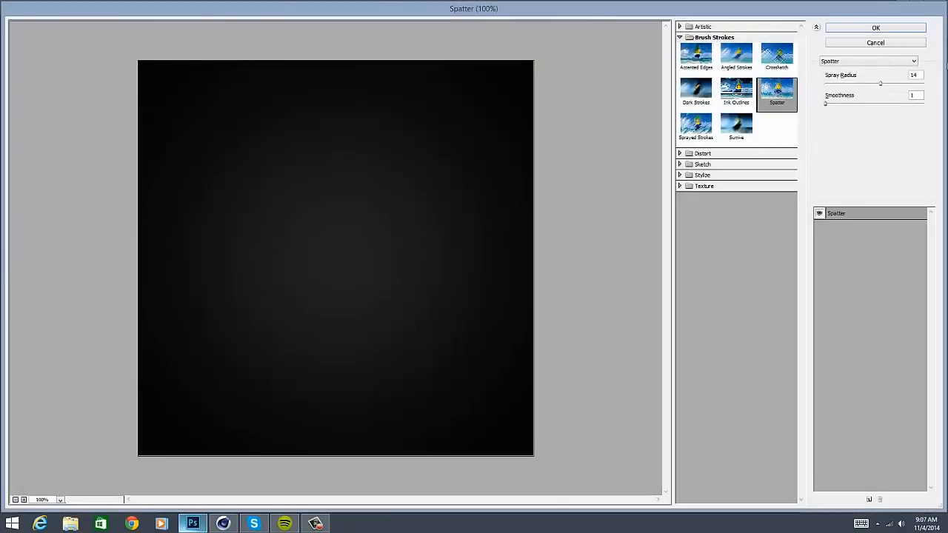
double_click(913, 75)
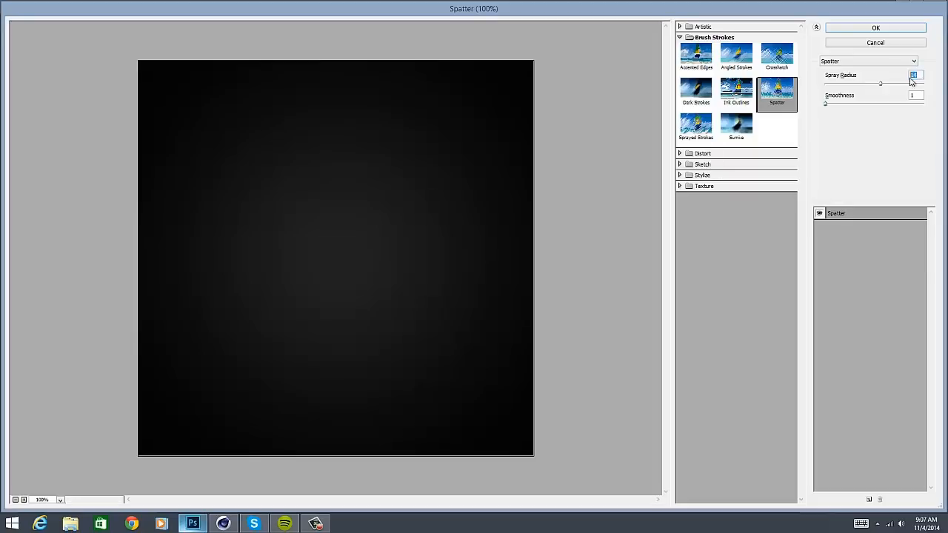
double_click(920, 96)
click(877, 29)
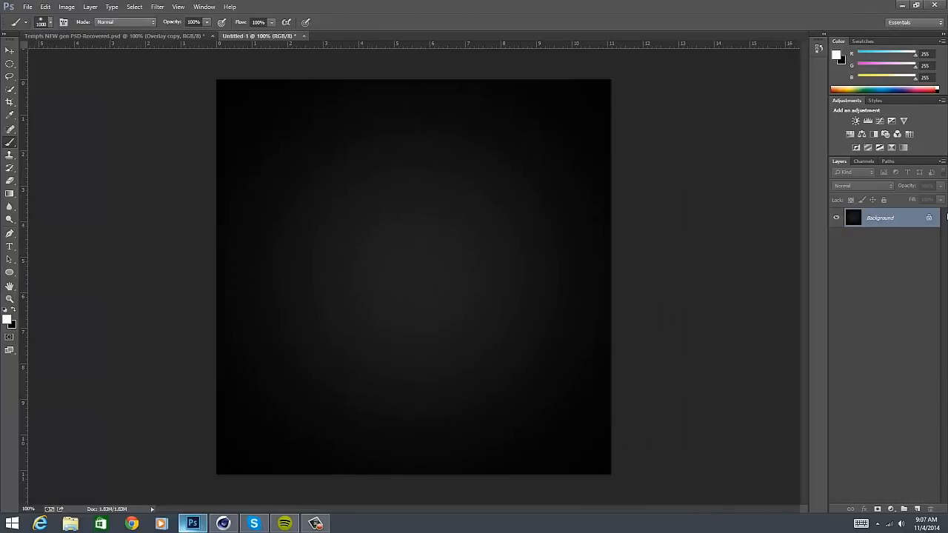
- Add a new layer above the Background and fill it with white
click(919, 509)
click(12, 310)
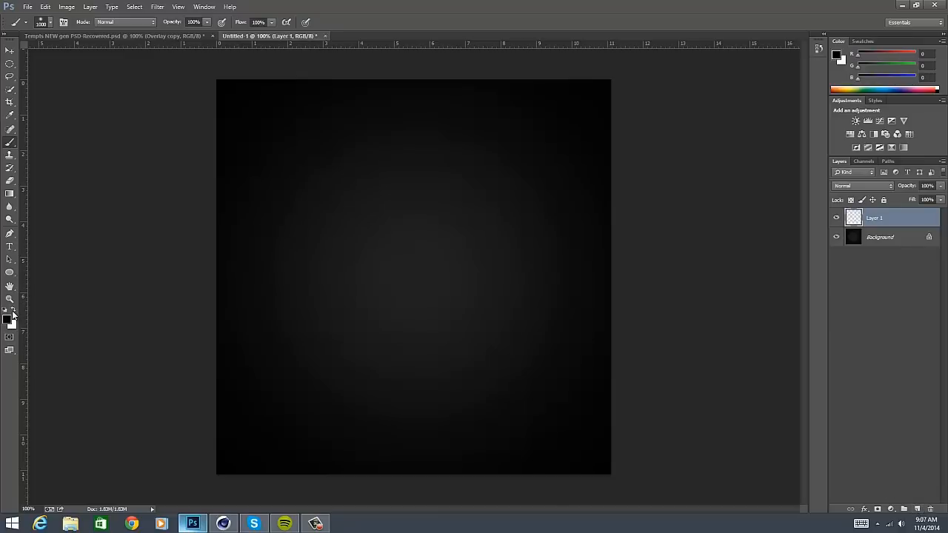
key(ctrl+BackSpace)
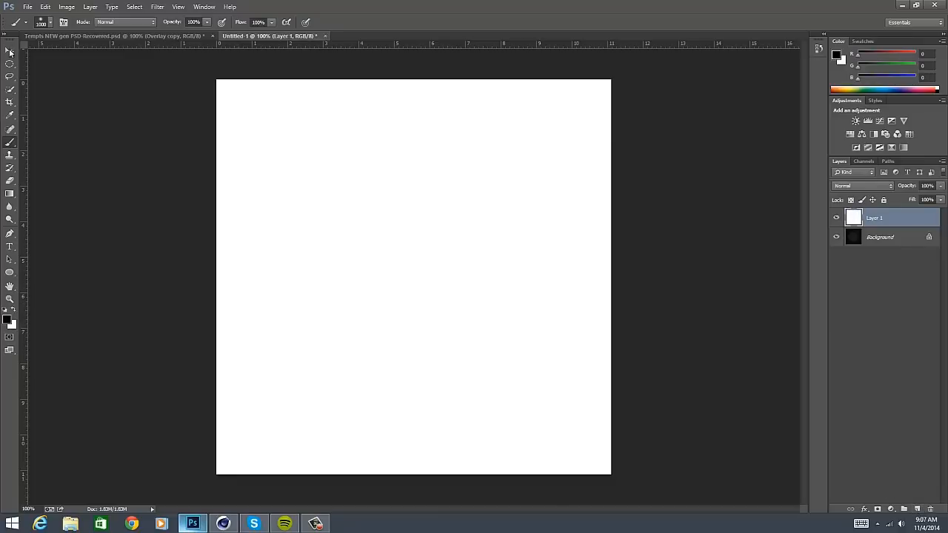
- Make a large circular selection centred on the canvas and feather its edge by 50 px with Refine Edge
click(12, 74)
click(11, 67)
click(36, 72)
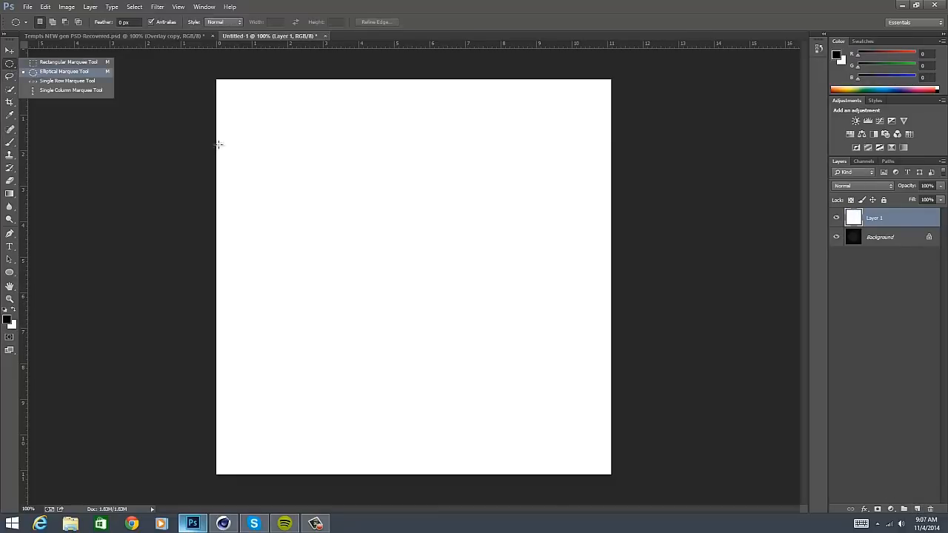
drag(419, 280, 893, 466)
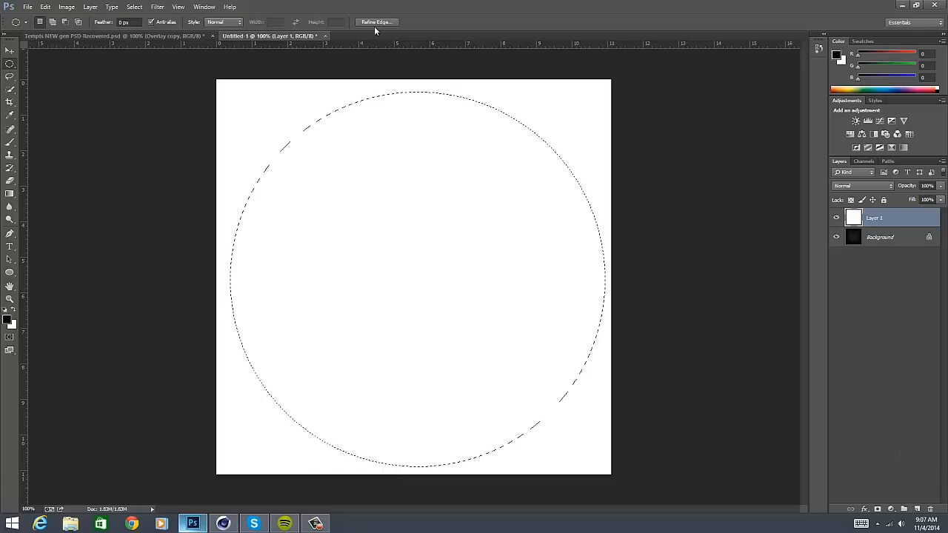
key(ctrl+alt+r)
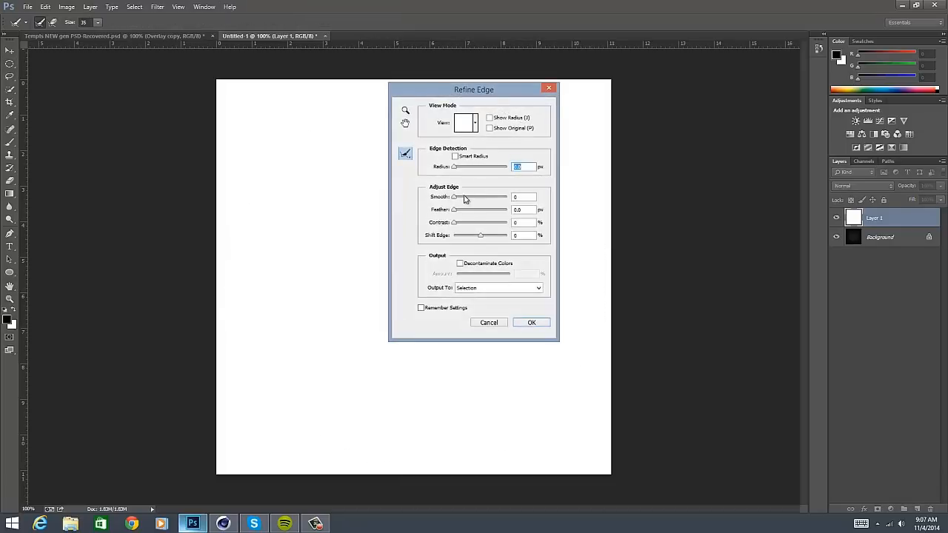
click(524, 211)
text(50)
key(Return)
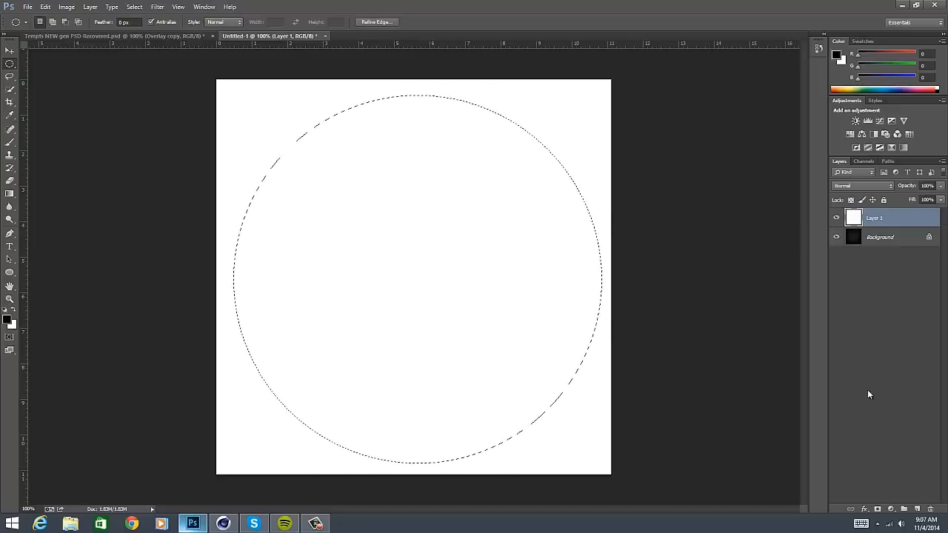
- On a new layer, fill the area outside the feathered circle with black and lower the layer's opacity to 46%
click(917, 508)
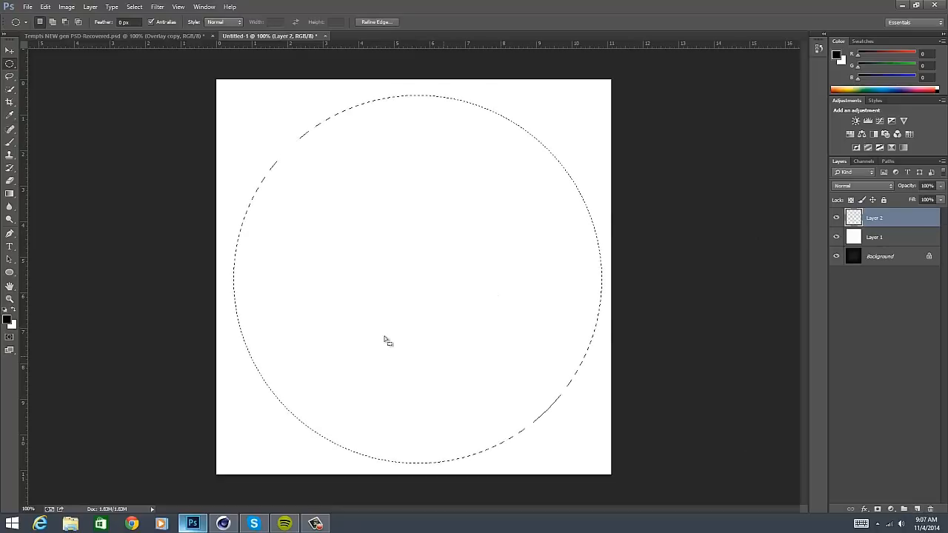
click(11, 311)
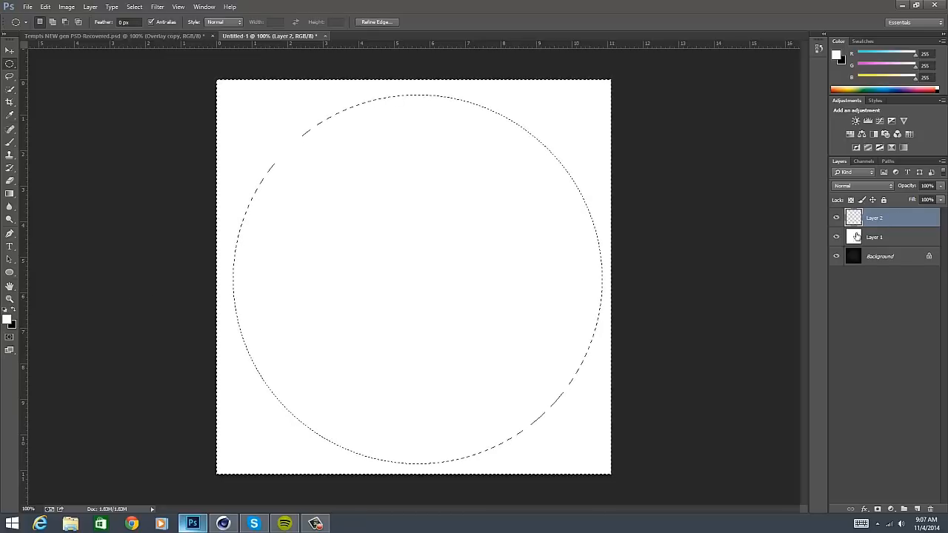
key(ctrl+BackSpace)
key(ctrl+d)
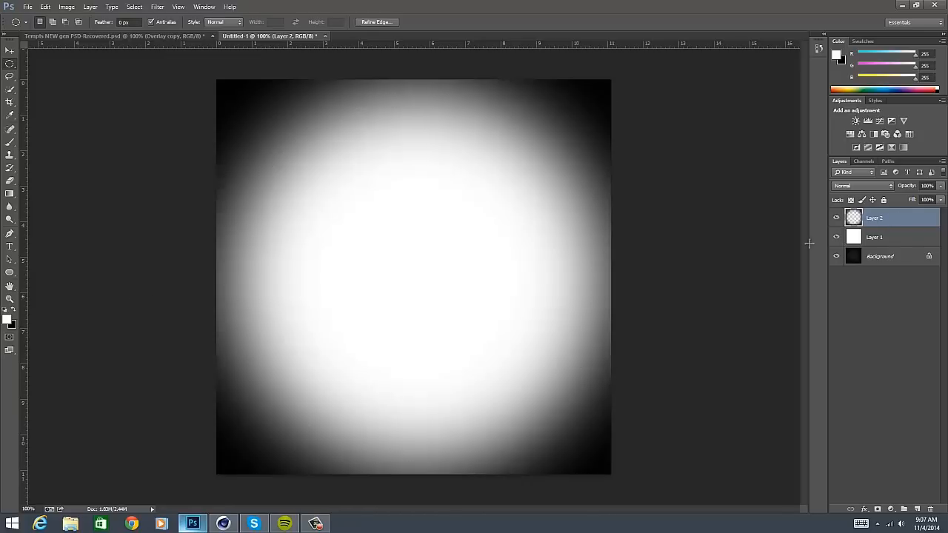
click(940, 186)
drag(939, 197, 916, 201)
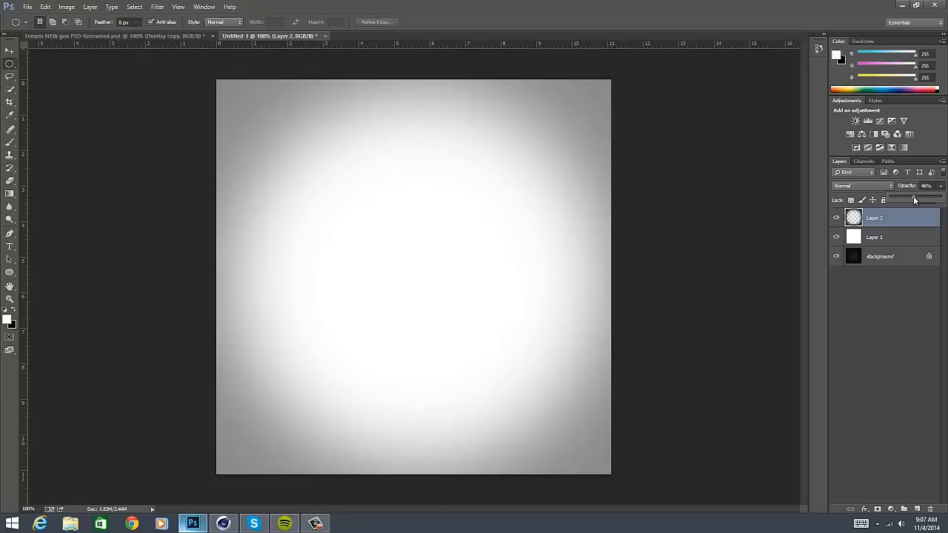
- Darken the white Layer 1 with Hue/Saturation by setting Lightness to -15
click(899, 239)
click(899, 238)
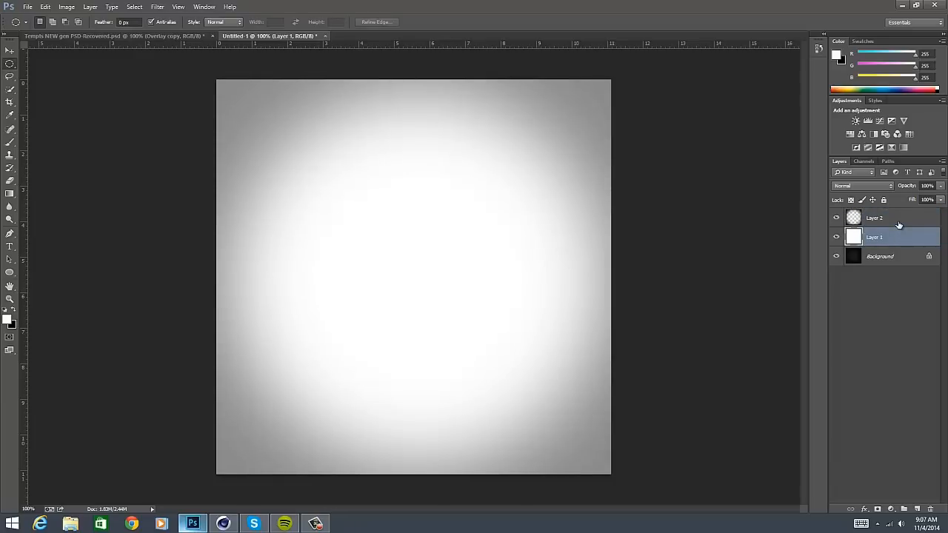
key(ctrl+u)
drag(678, 279, 671, 280)
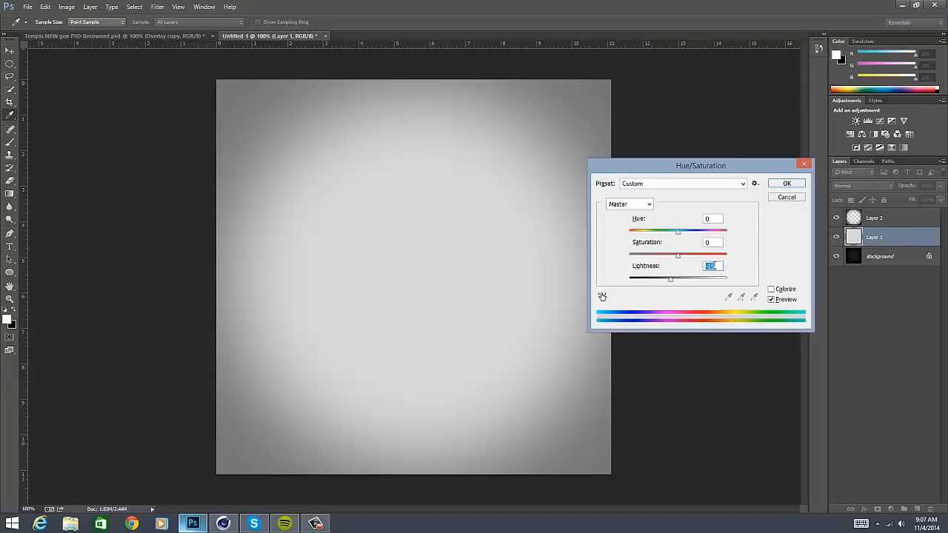
drag(685, 164, 675, 150)
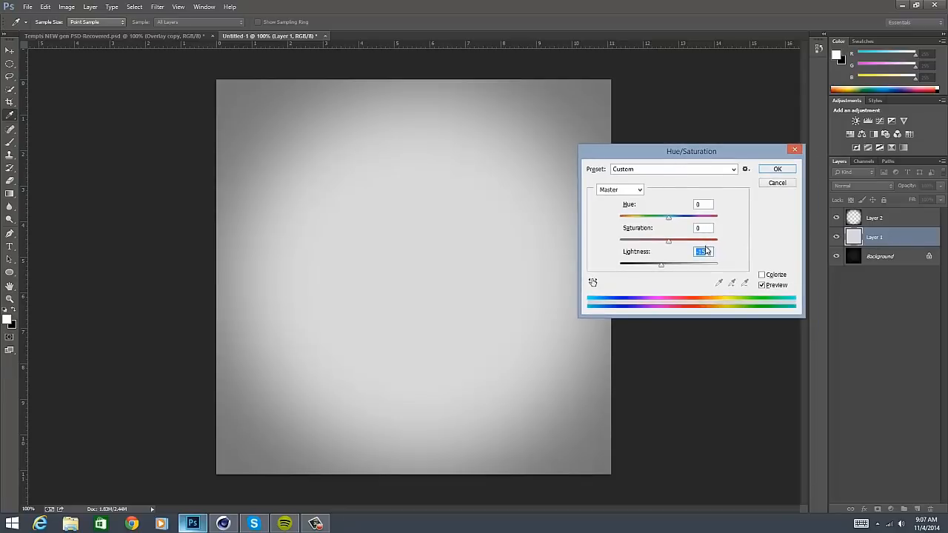
click(772, 171)
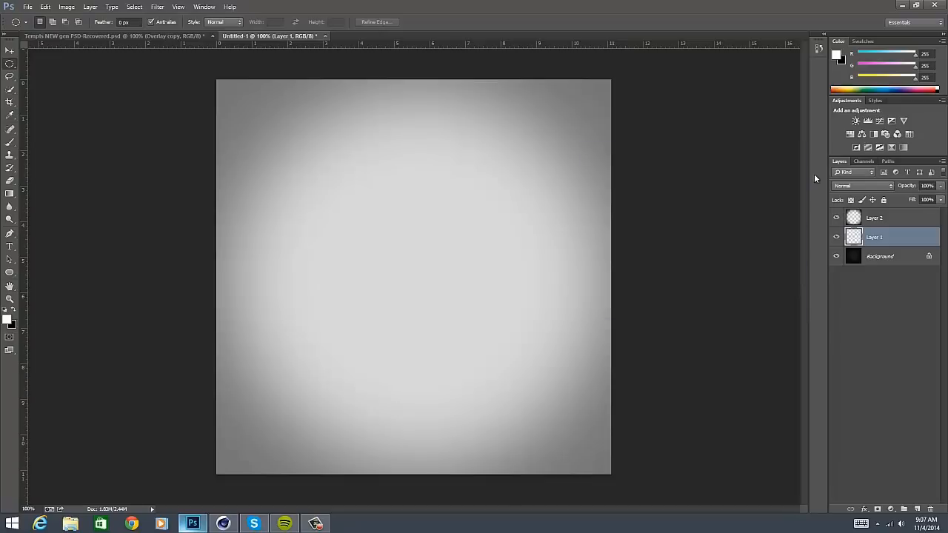
- Merge Layer 2 with Layer 1 and rename the merged layer Light
shift+click(885, 217)
key(ctrl+e)
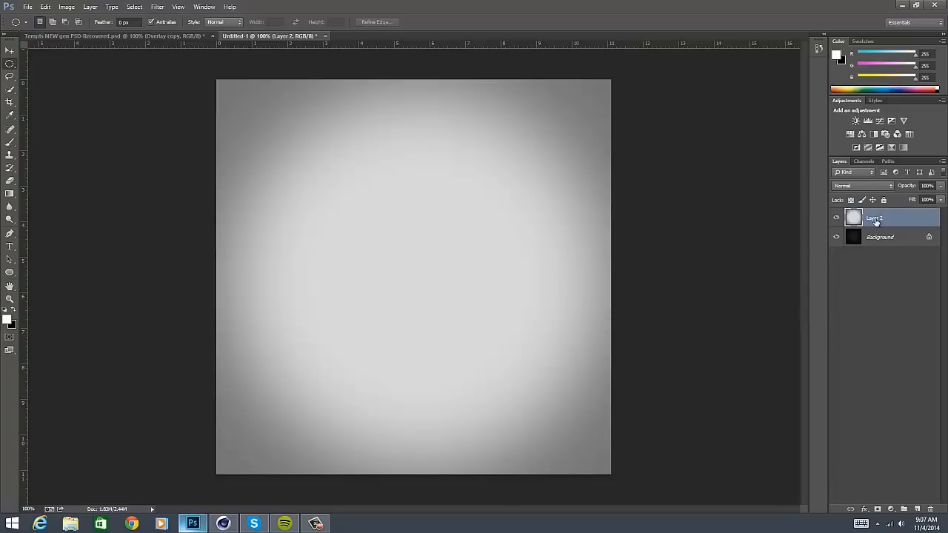
double_click(874, 219)
text(Light)
key(Return)
- Unlock the Background layer and rename it Dark
drag(936, 507, 932, 509)
double_click(876, 237)
text(Dar)
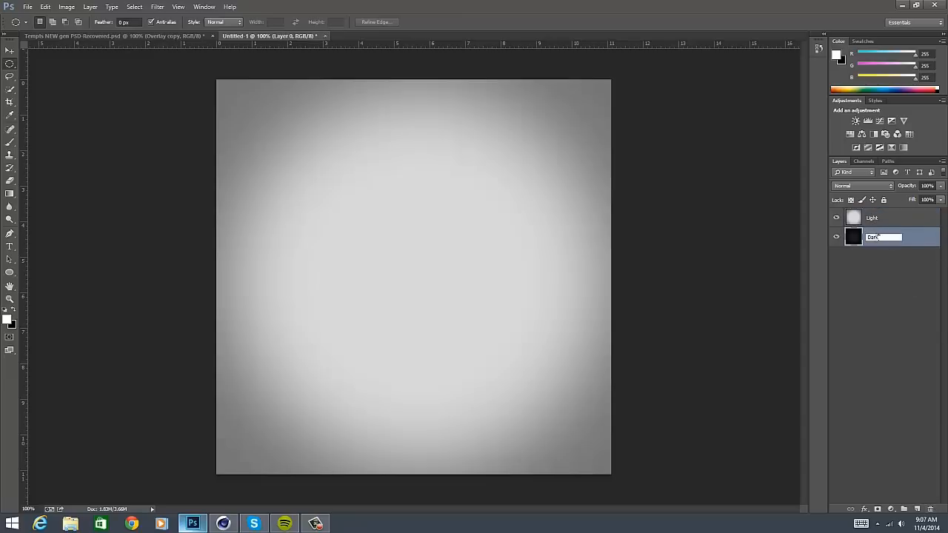
key(Return)
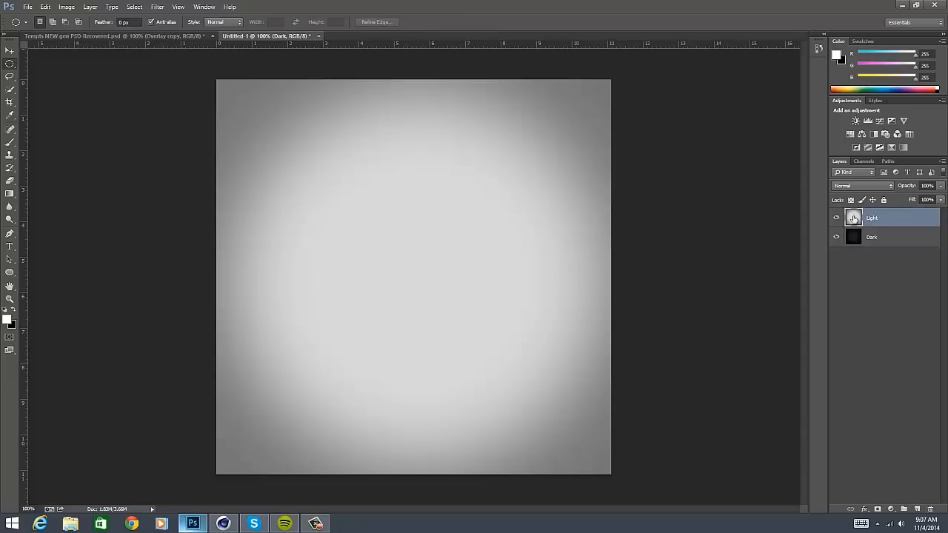
- Hide the Light layer and make the Dark layer active
click(859, 217)
click(838, 218)
click(880, 240)
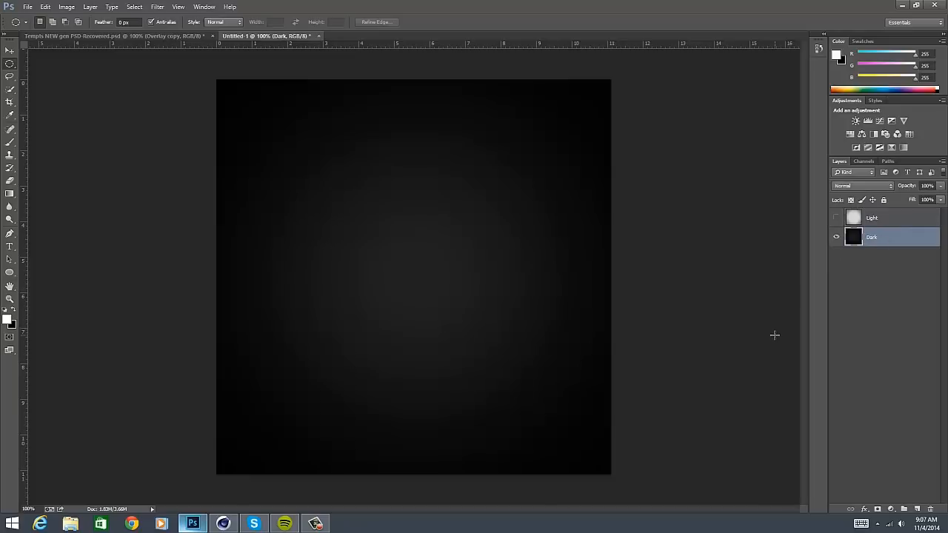
- Place the Obey Render for TUt image as an embedded object above the Dark layer, enlarged from its centre to about 77%
click(27, 7)
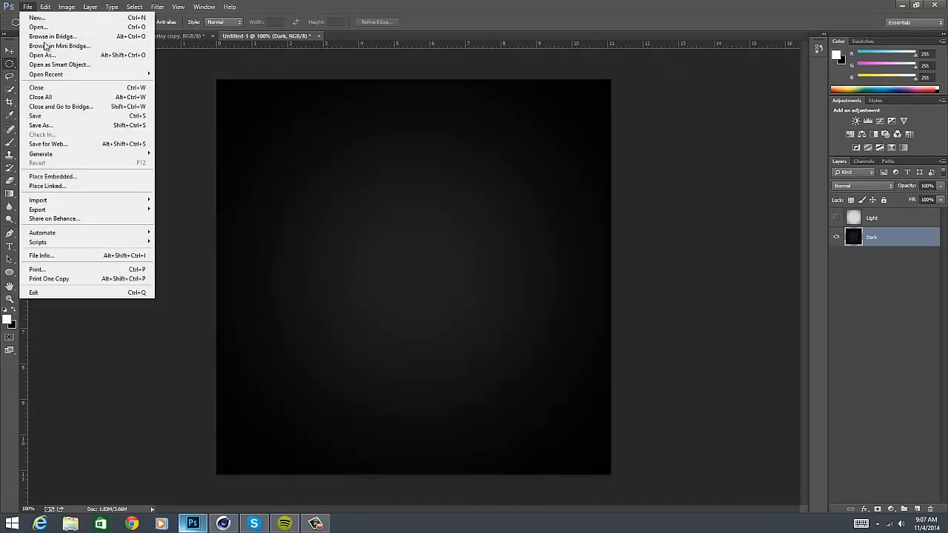
click(70, 178)
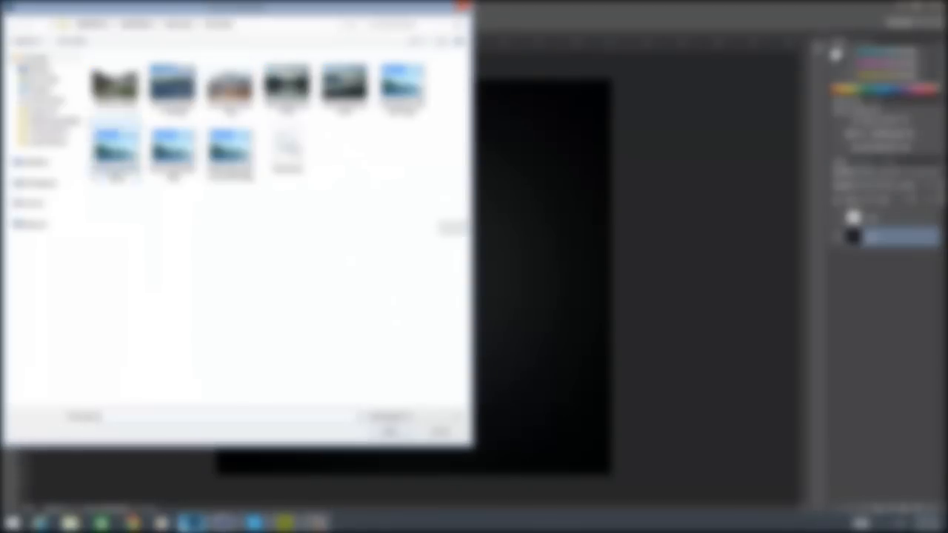
click(43, 69)
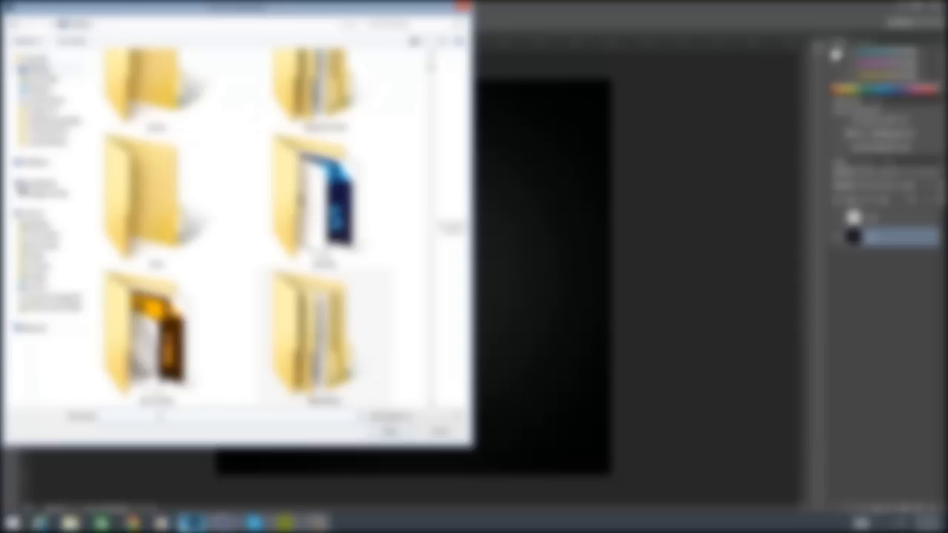
click(160, 417)
text(smoke)
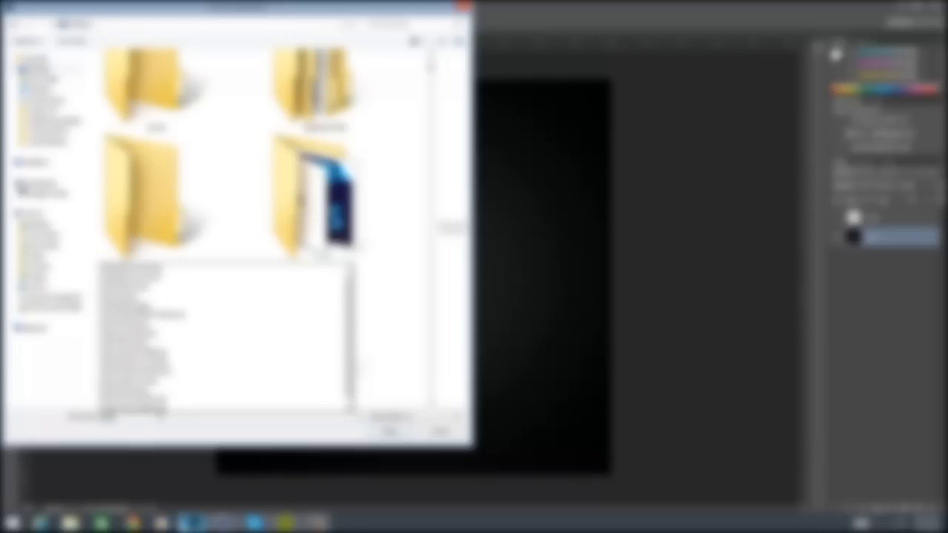
key(Down)
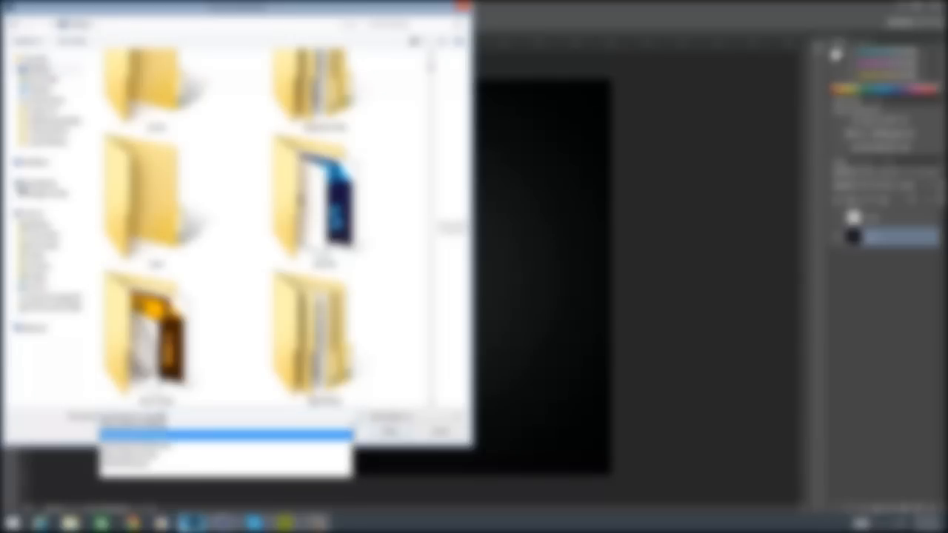
key(Return)
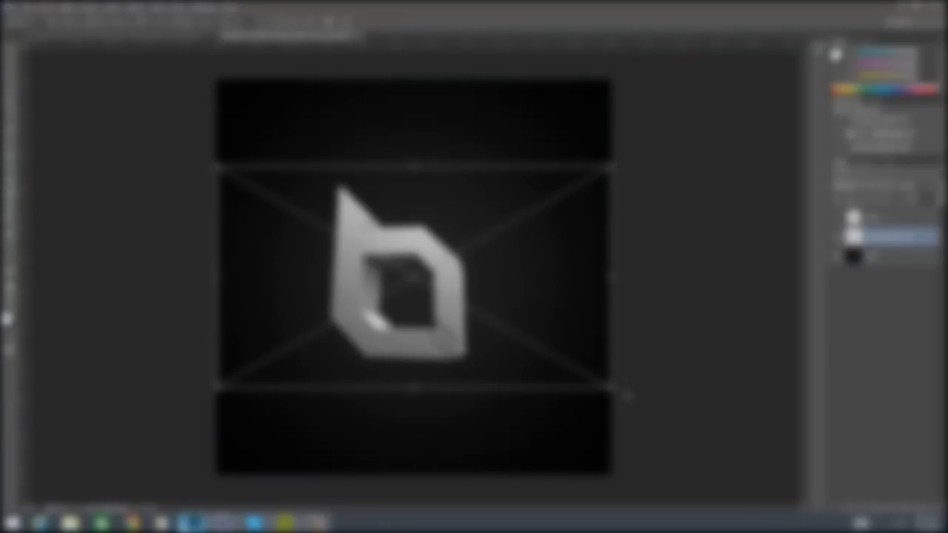
drag(626, 397, 819, 453)
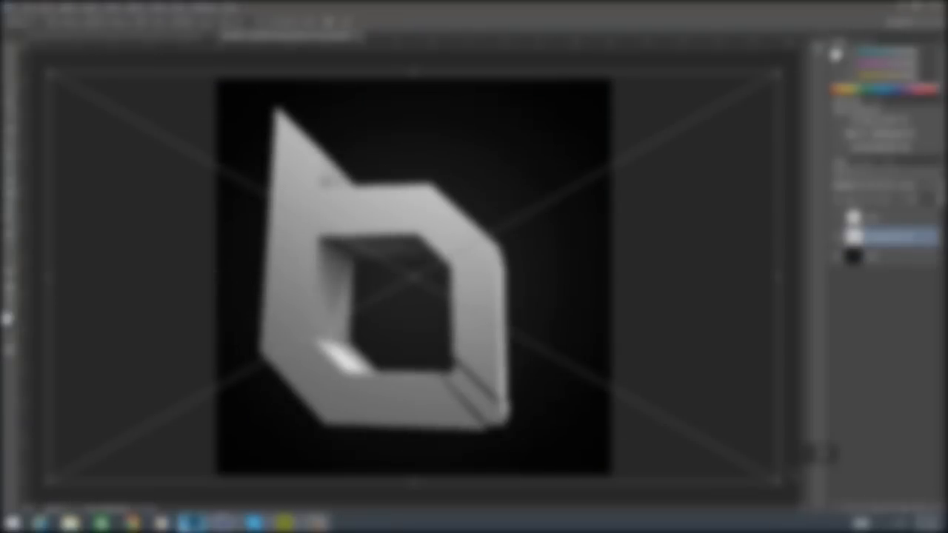
key(Return)
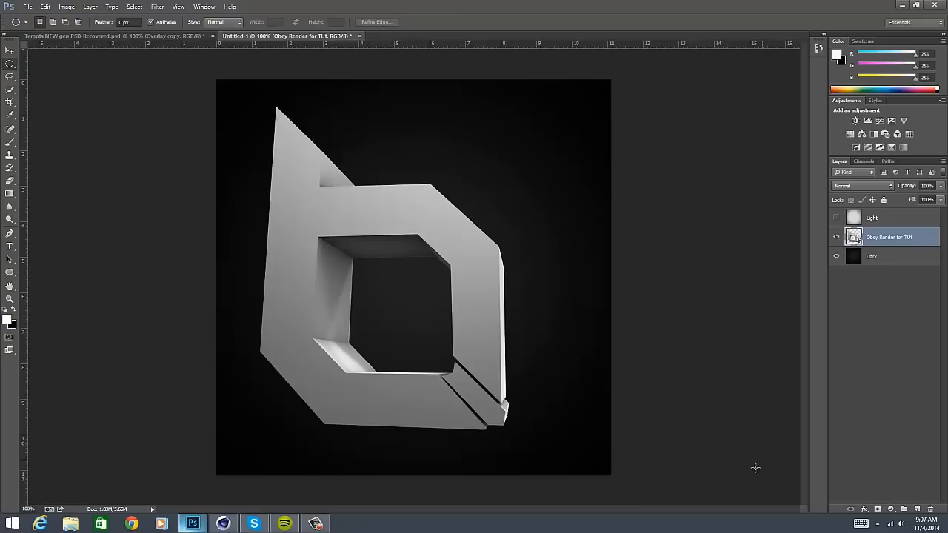
- Move the logo render slightly up and to the right to balance it on the canvas
click(10, 51)
drag(260, 248, 275, 238)
drag(448, 384, 449, 377)
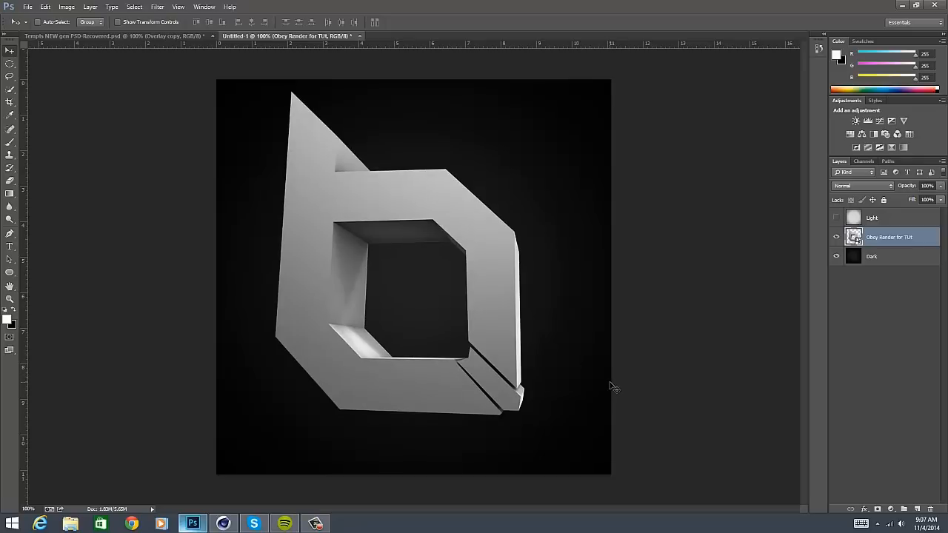
- Free-transform the logo render, scaling it down to about 71% and rotating it about 5° counter-clockwise
key(ctrl+t)
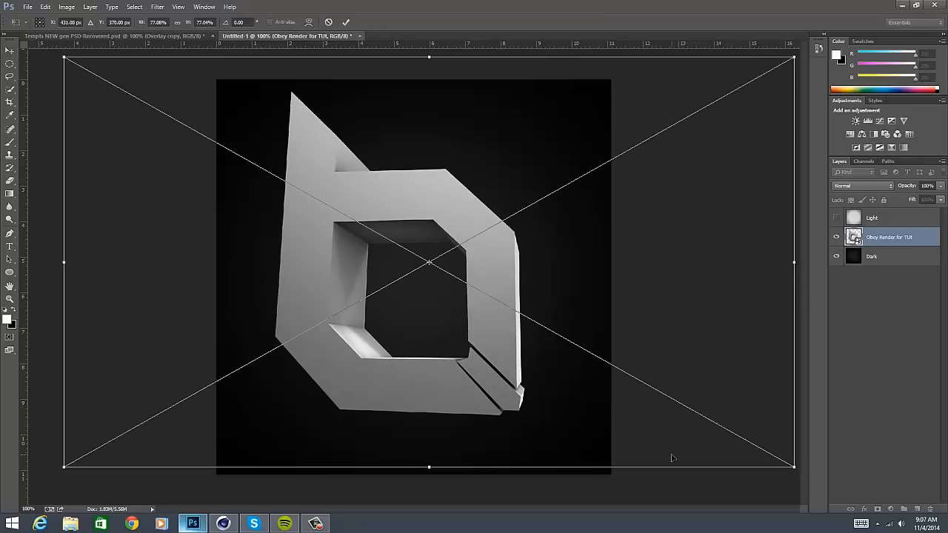
key(ctrl+minus)
drag(681, 423, 657, 363)
drag(415, 382, 413, 374)
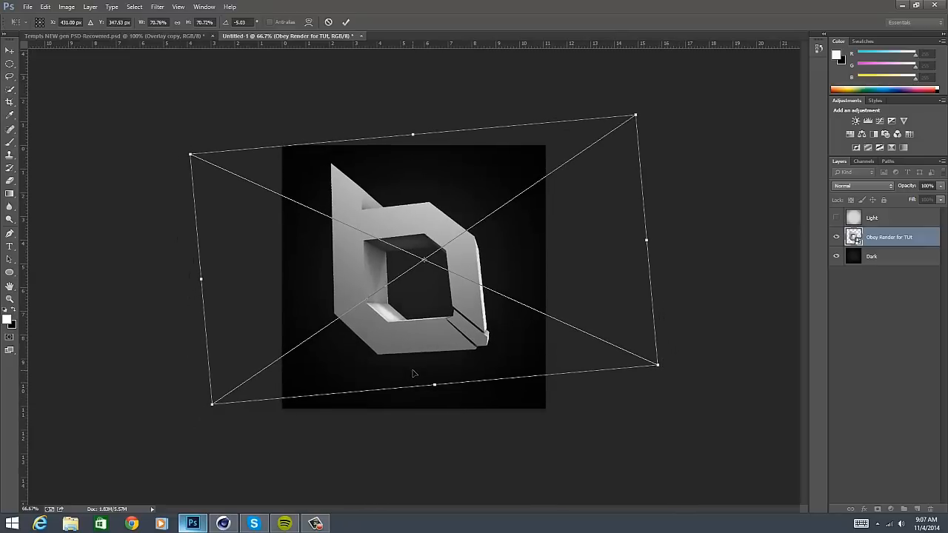
key(Return)
key(ctrl+plus)
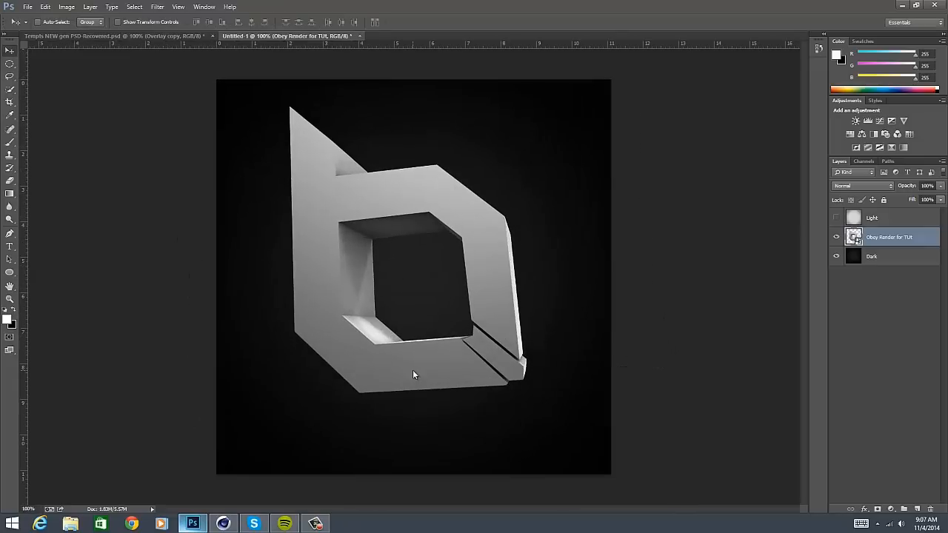
- Nudge the logo render a few pixels right and up
key(Right)
key(Right)
key(Right)
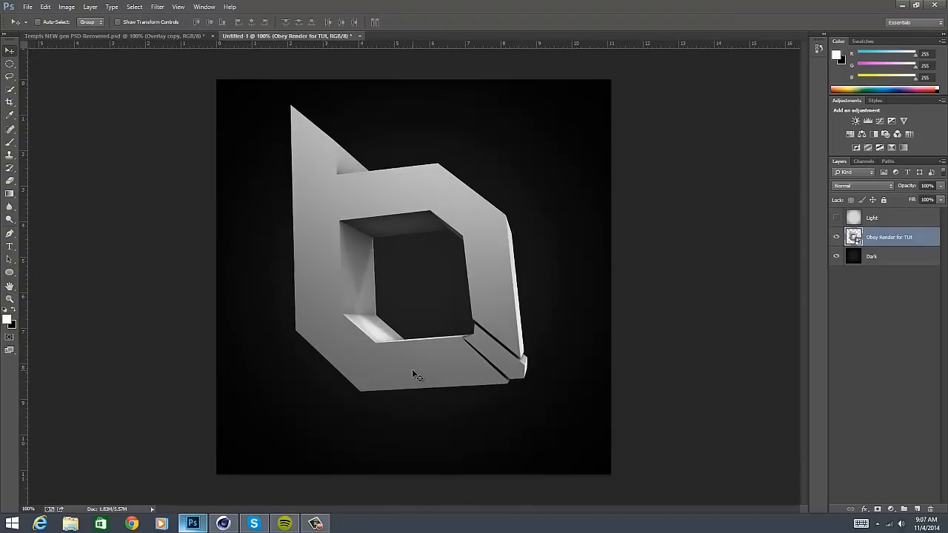
key(Up)
key(Up)
key(Up)
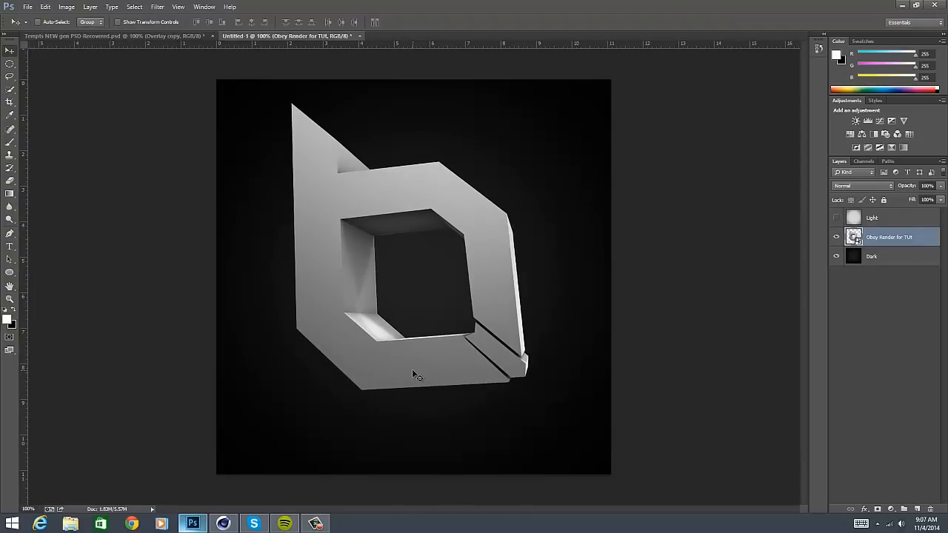
- Centre the logo render on the canvas horizontally and vertically, and shift it up towards the top of the canvas
key(ctrl+a)
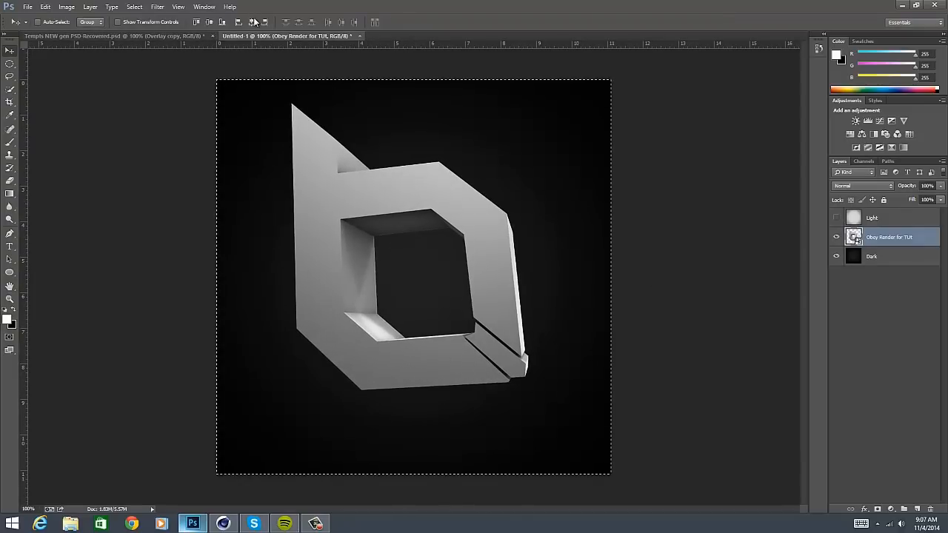
click(251, 22)
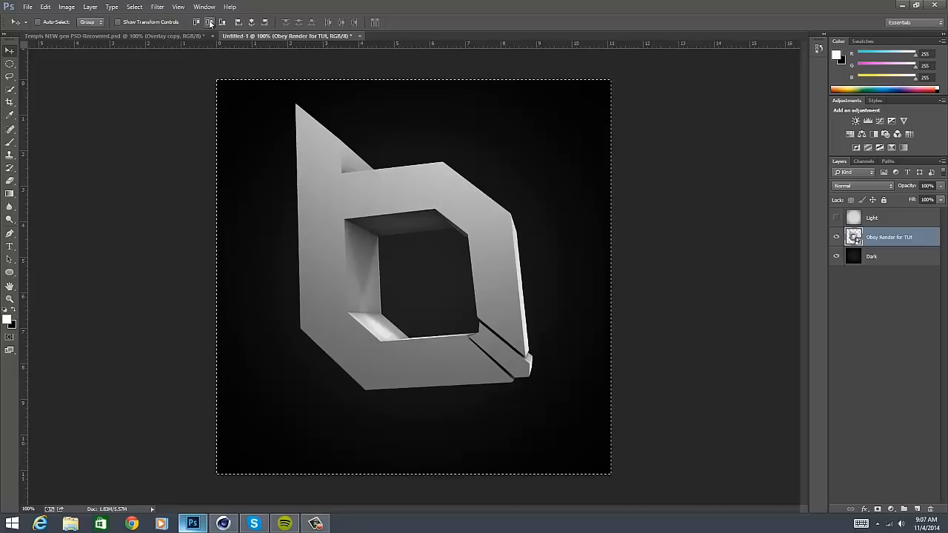
click(209, 22)
key(ctrl+d)
drag(421, 348, 416, 314)
key(ctrl+a)
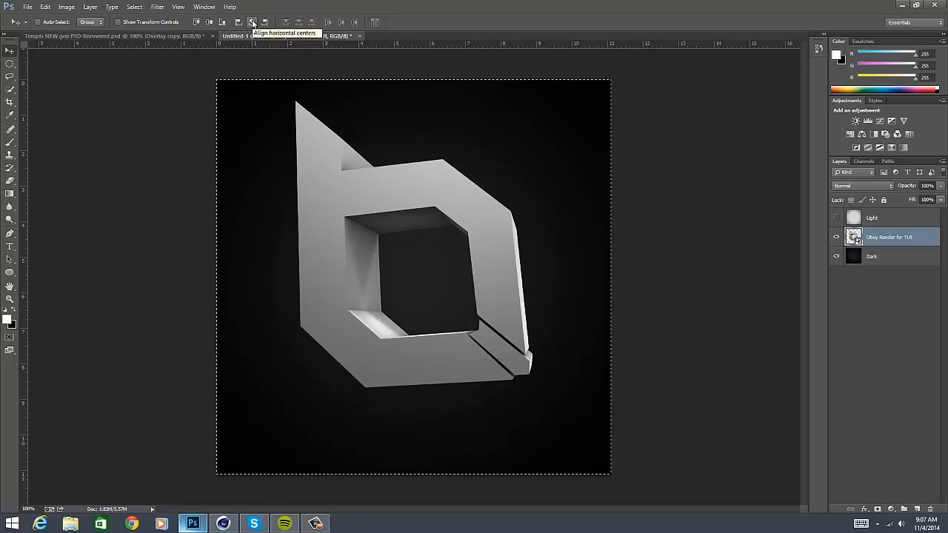
key(ctrl+d)
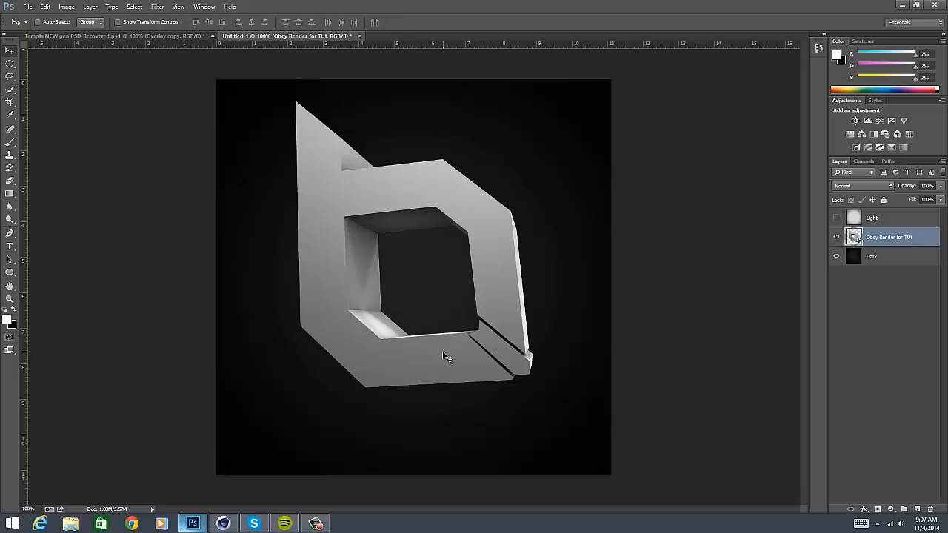
- Start a Pen tool path around the logo's front face from the top tip, through the notch, to the upper bar's outer corner
click(11, 235)
key(ctrl+plus)
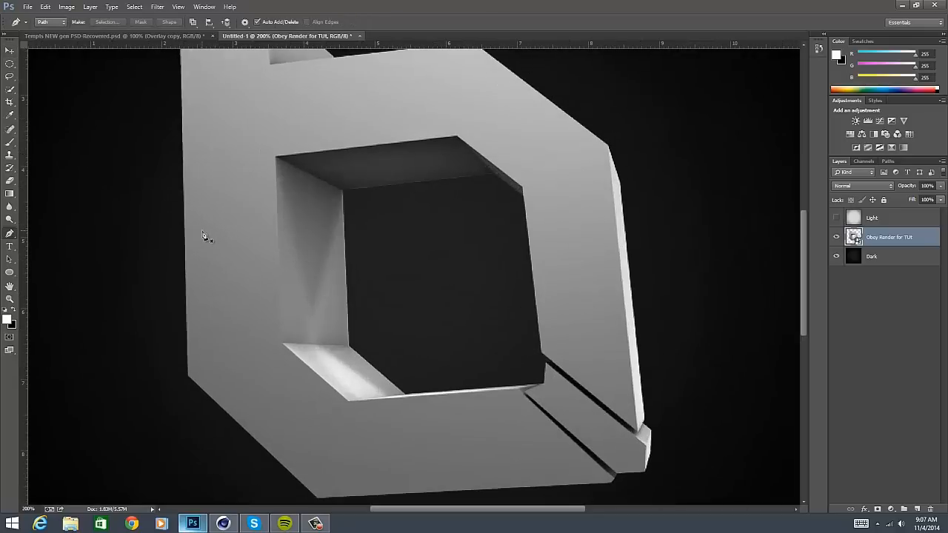
scroll(208, 239, up, 5)
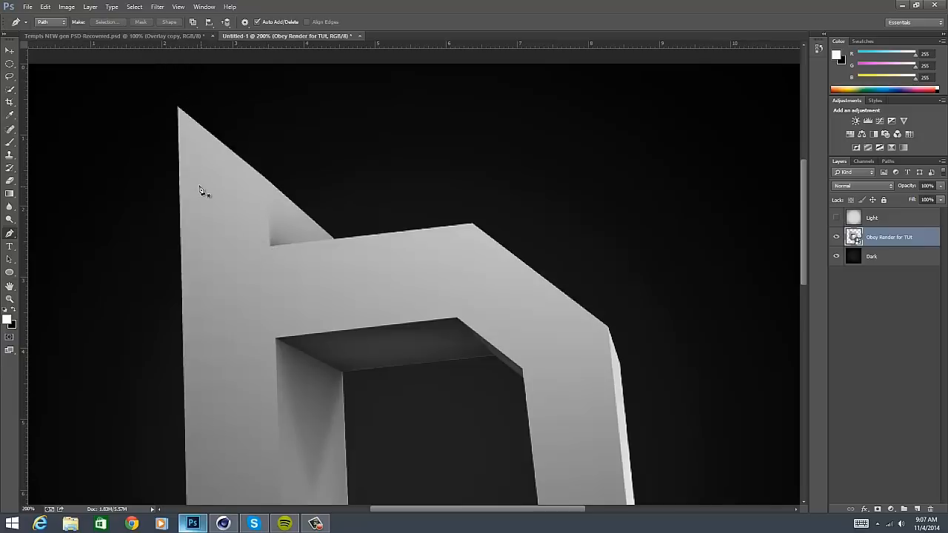
click(178, 106)
click(266, 179)
click(473, 222)
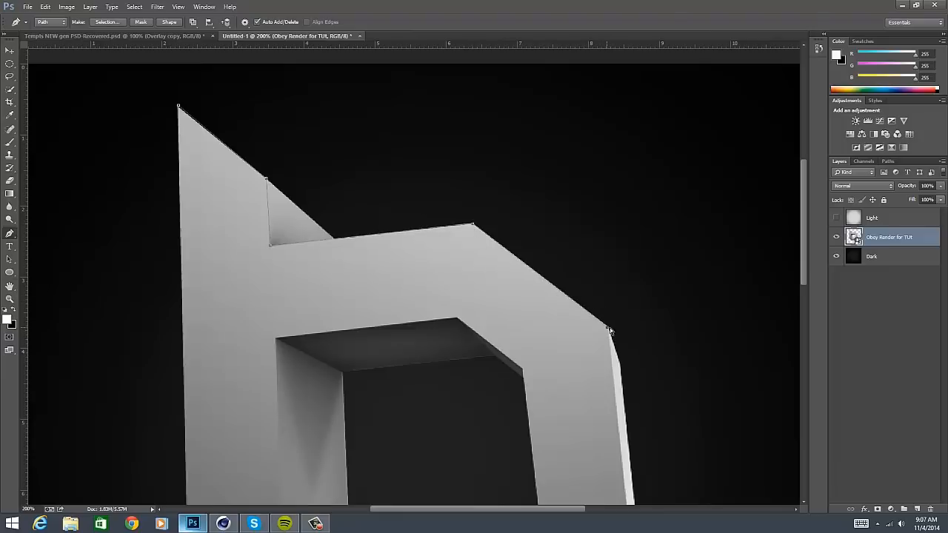
scroll(622, 341, down, 5)
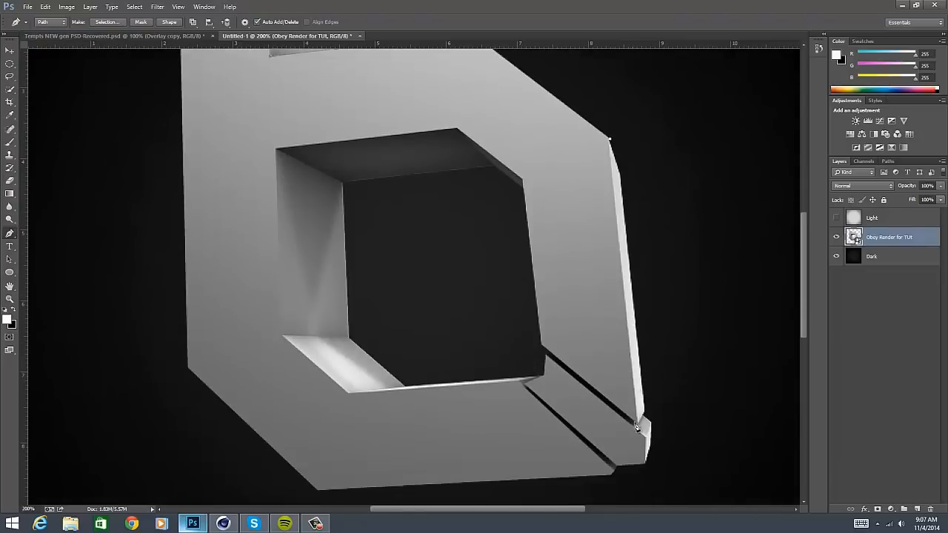
- Continue the path down the face's right edge, back along the diagonal slot, and around the upper and left edges of the opening
click(639, 427)
click(541, 346)
scroll(522, 198, up, 1)
click(523, 197)
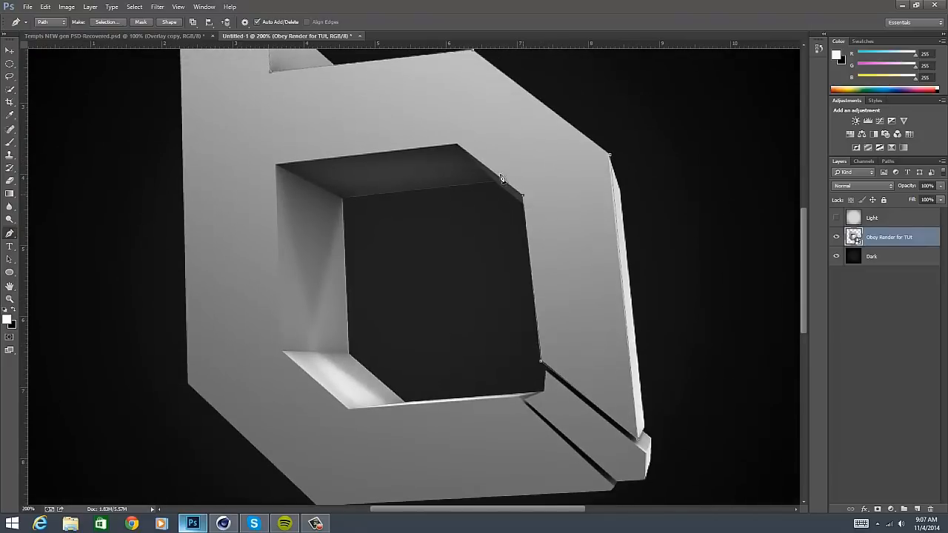
click(457, 145)
click(276, 165)
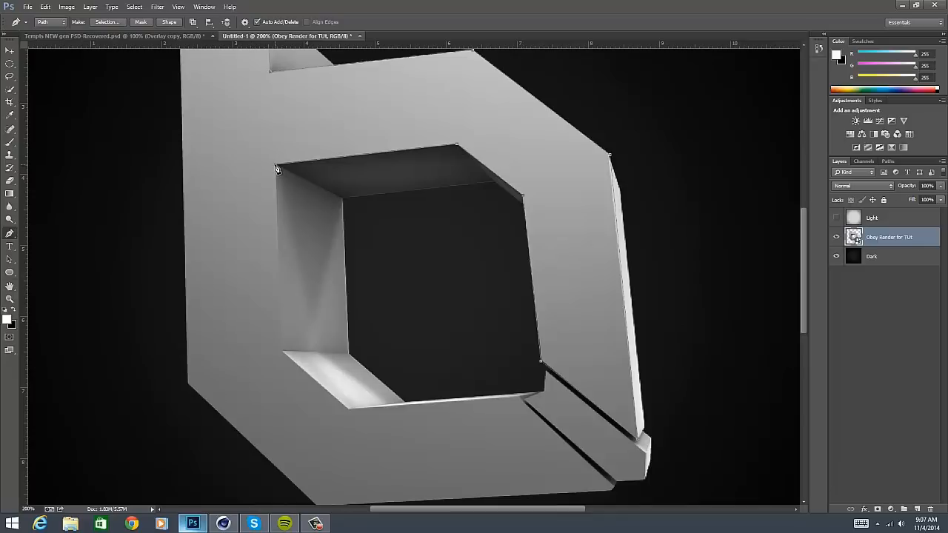
click(283, 352)
- Finish the path along the opening's lower edge and around the lower bar and left side, closing it at the top tip
drag(523, 398, 540, 363)
click(485, 364)
click(459, 277)
key(ctrl+z)
key(ctrl+z)
scroll(576, 449, down, 3)
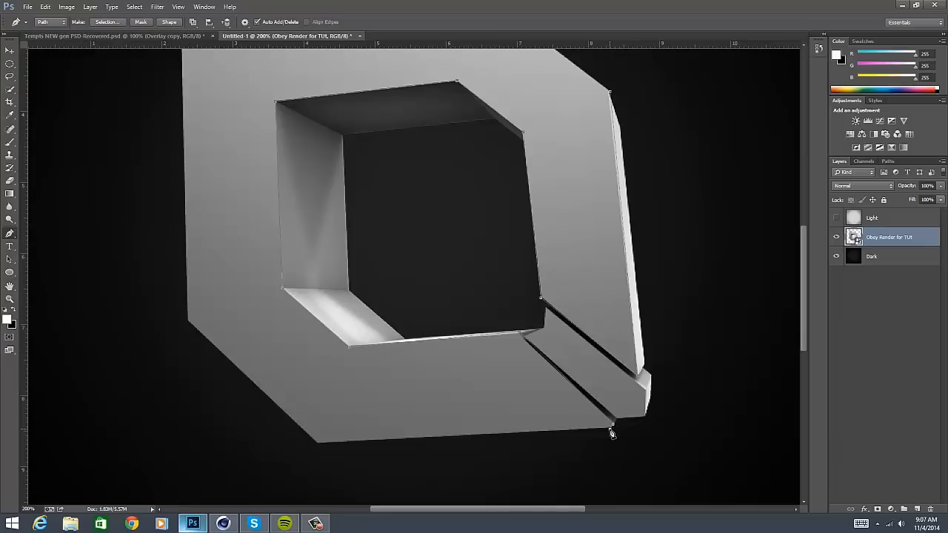
click(319, 443)
click(188, 323)
scroll(187, 324, up, 10)
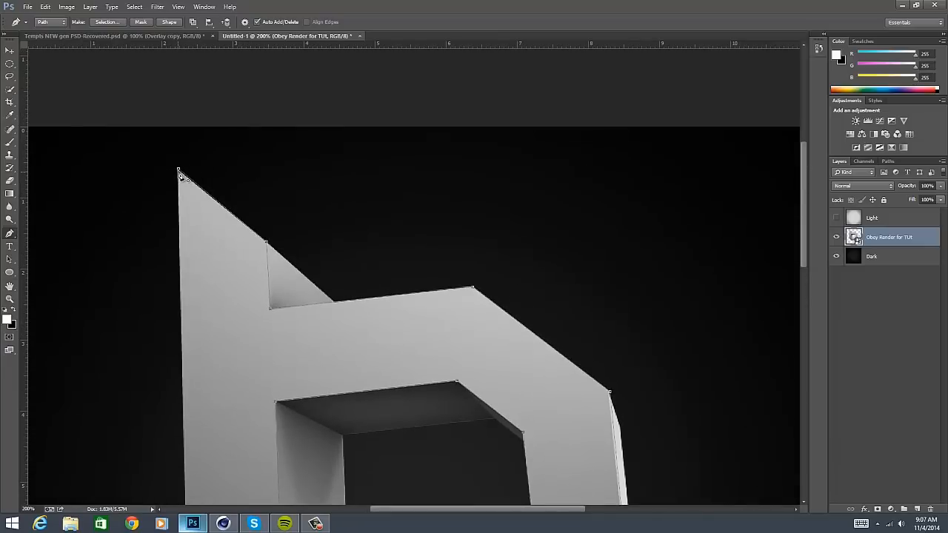
click(179, 175)
- Turn the closed path into a selection with 0 px feather, copy the front face to a new layer, and check it without the render
right_click(329, 170)
click(370, 214)
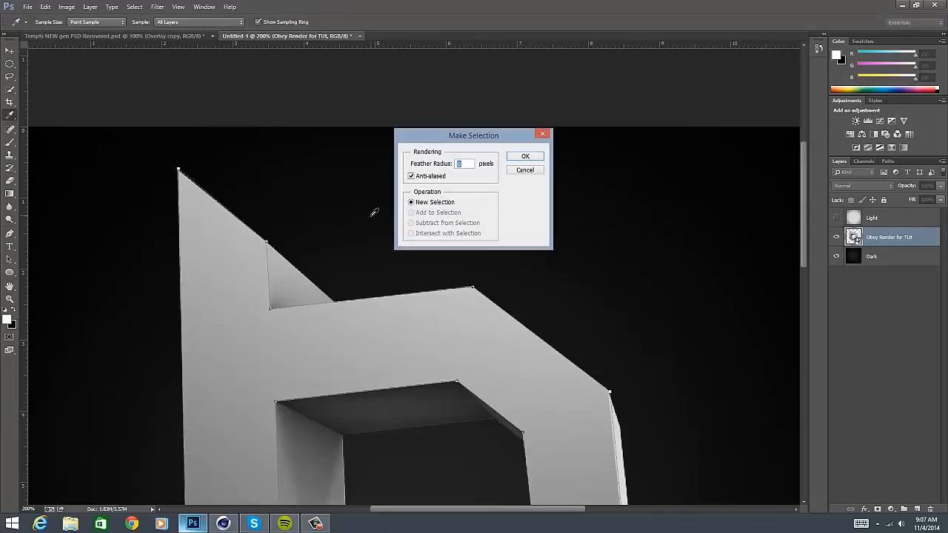
key(Return)
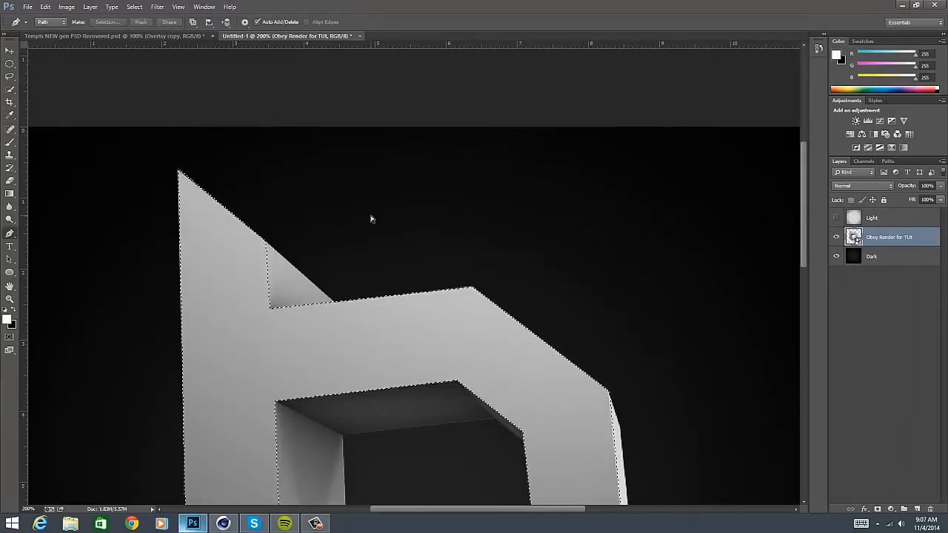
key(ctrl+j)
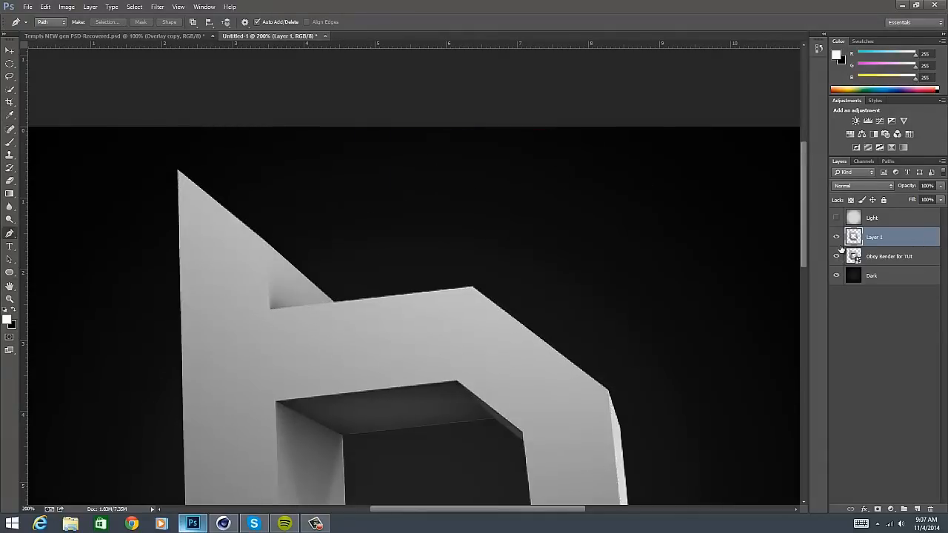
scroll(671, 334, down, 10)
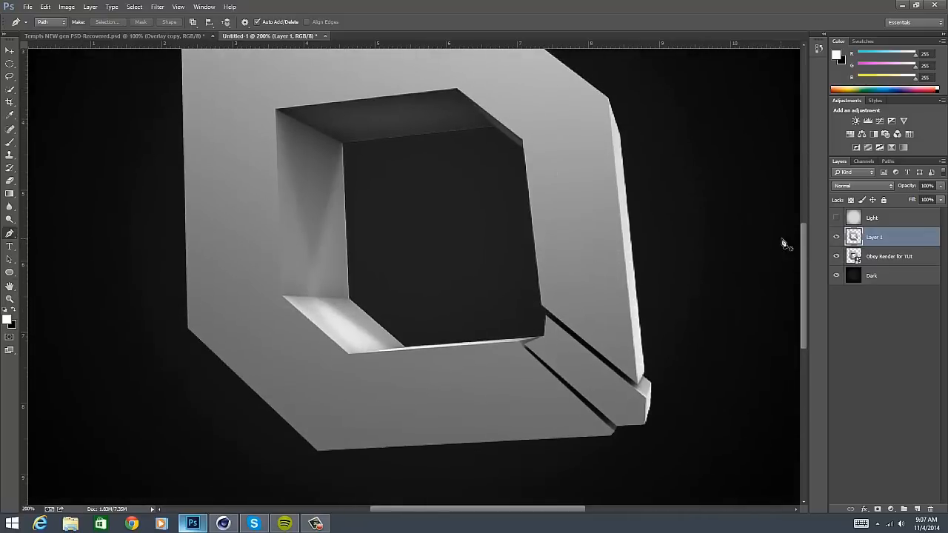
click(836, 257)
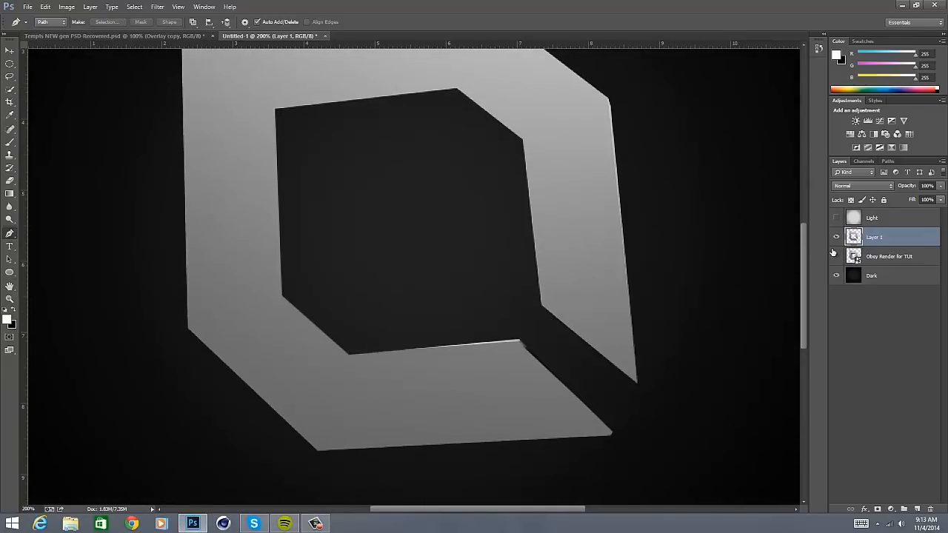
click(836, 257)
- Trace a closed path around the small diagonal bar between the two slots on the Obey Render for TUt layer
click(915, 259)
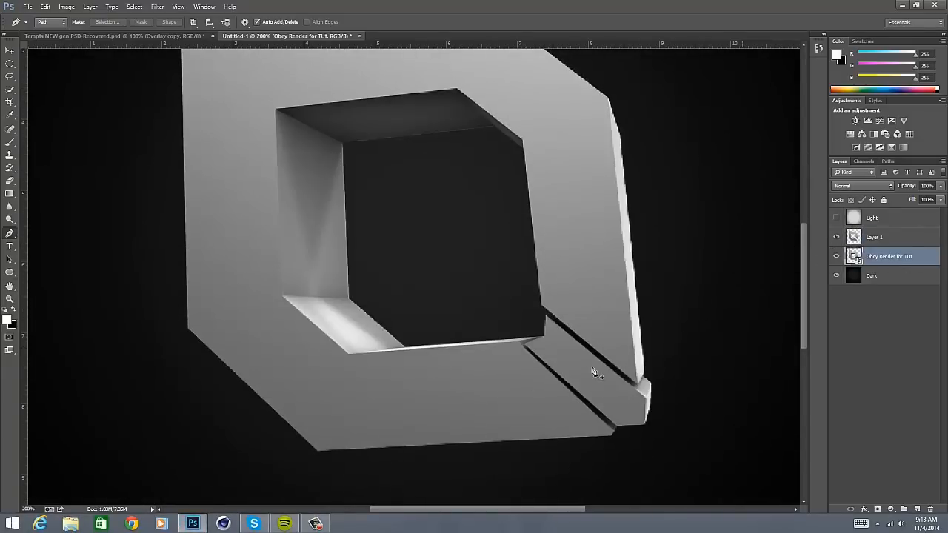
click(526, 344)
click(545, 316)
click(646, 425)
click(527, 346)
- Copy the outlined diagonal bar to its own layer through a selection and merge that layer with Layer 1
right_click(569, 135)
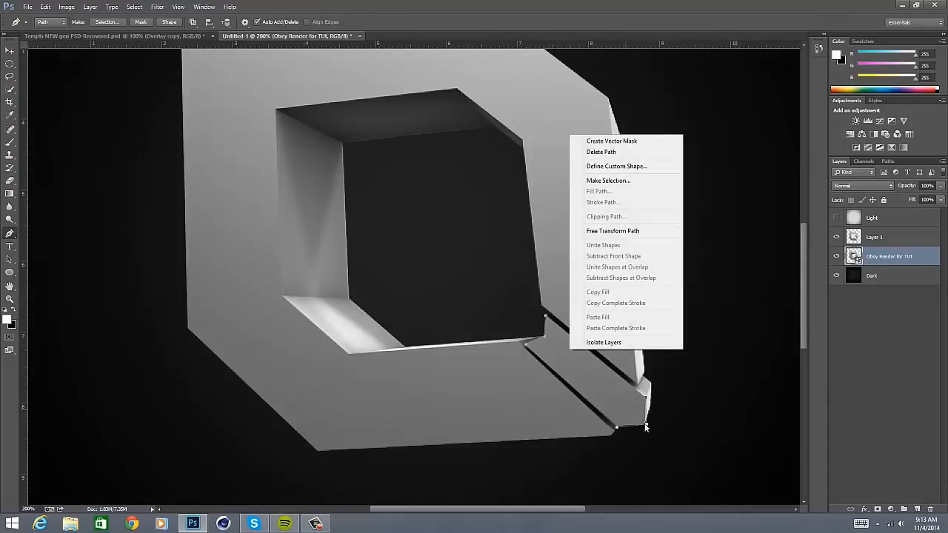
click(632, 179)
key(Return)
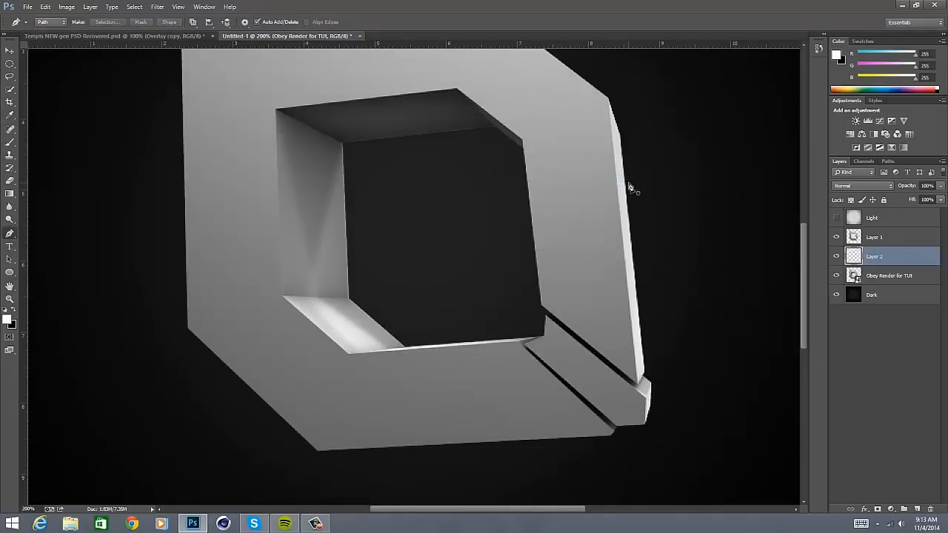
ctrl+click(879, 239)
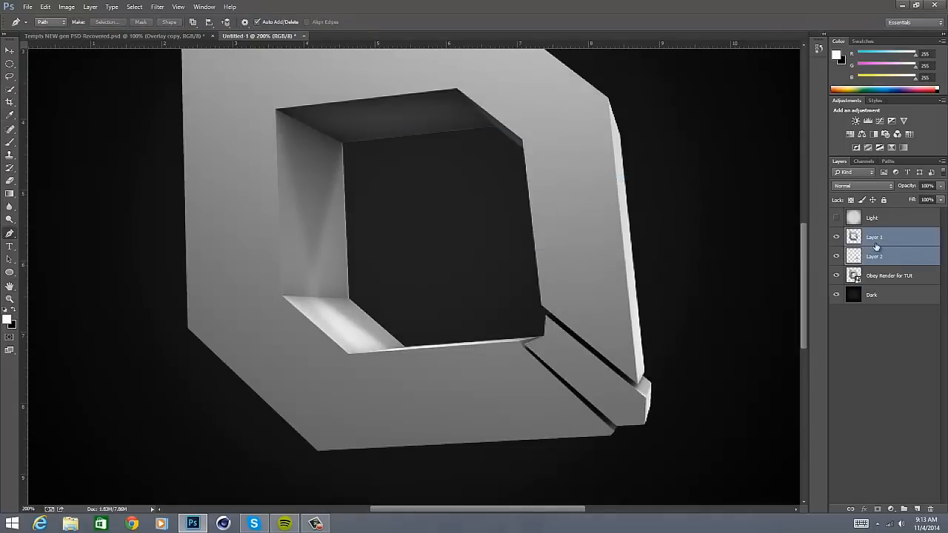
key(ctrl+e)
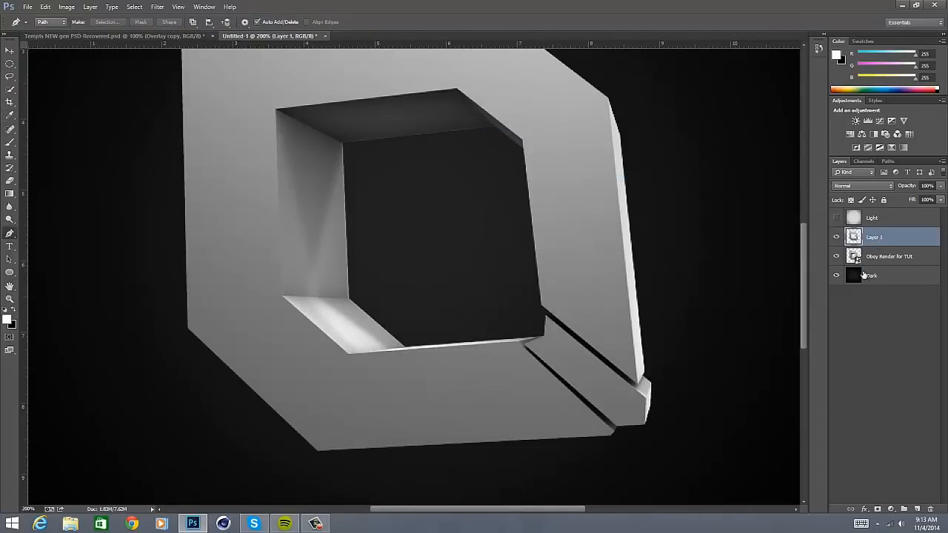
- Add a Gradient Overlay to Layer 1 and set the gradient's black stop to dark grey #303030
click(863, 509)
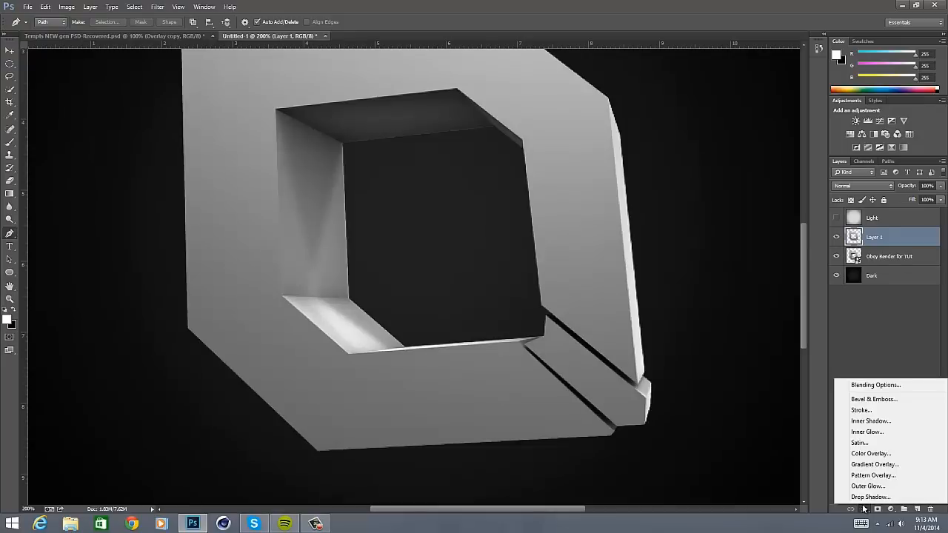
click(868, 464)
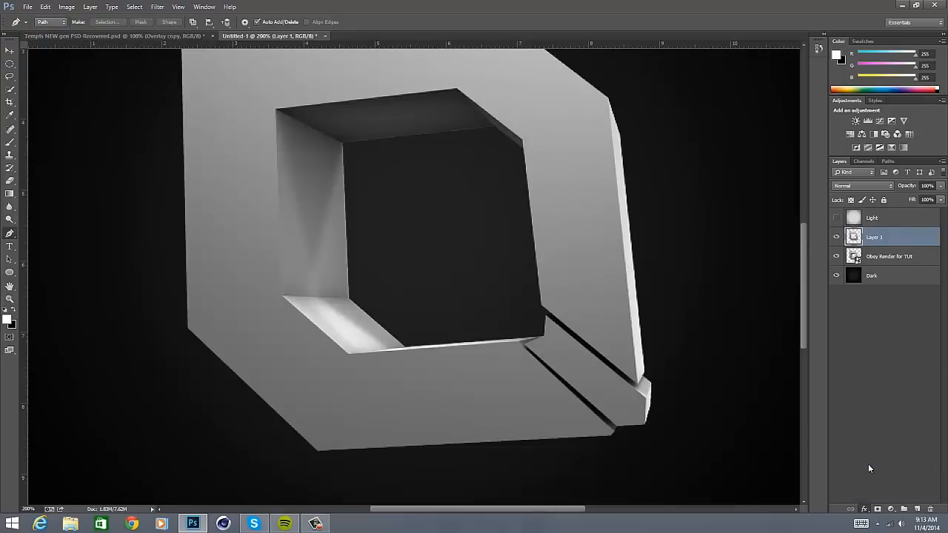
drag(789, 310, 795, 153)
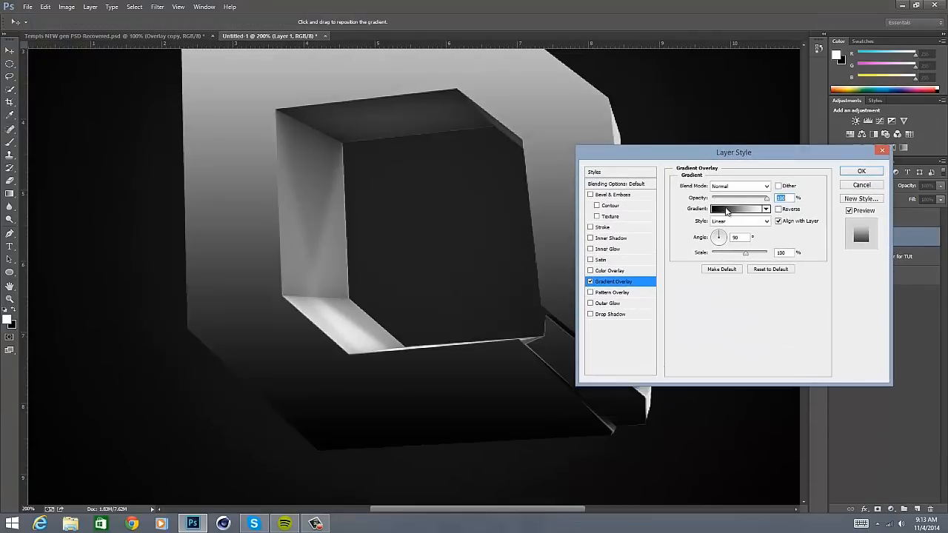
click(727, 209)
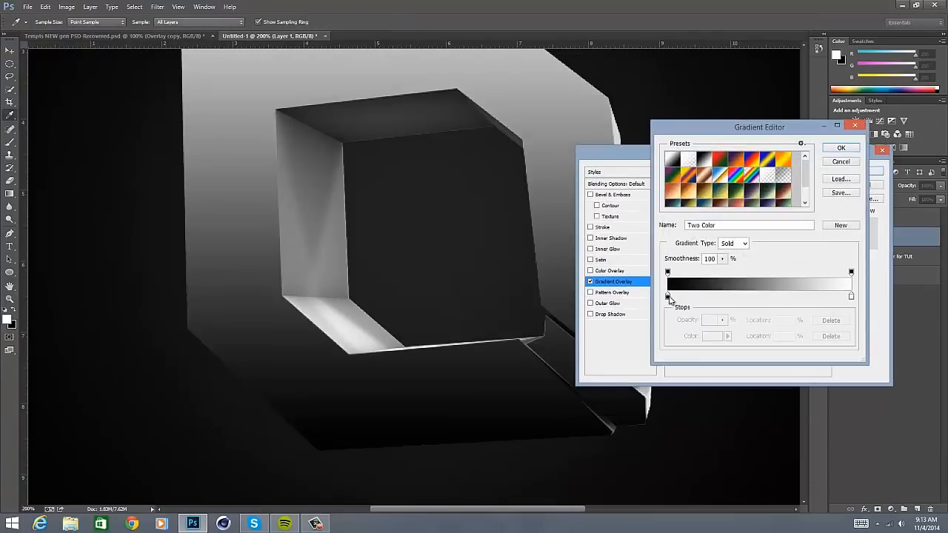
double_click(668, 297)
click(477, 283)
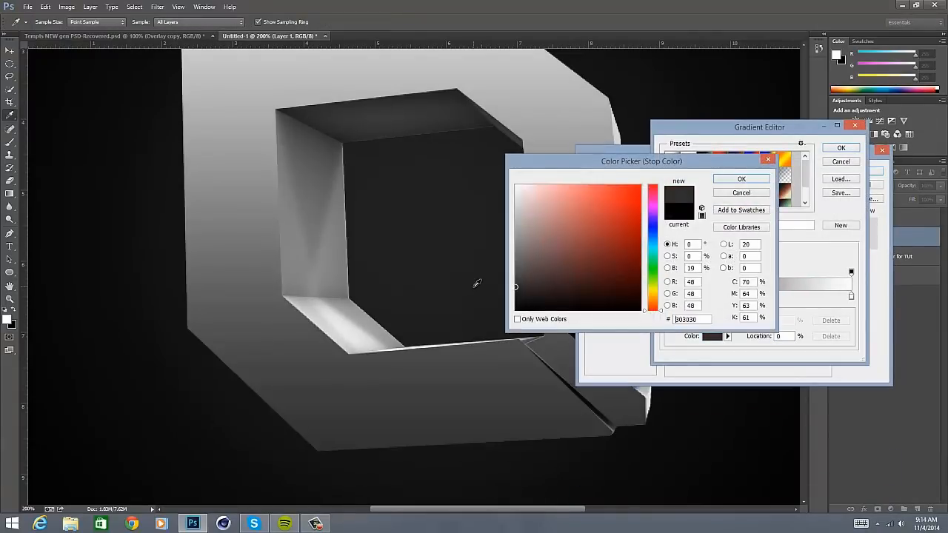
key(Return)
- Set the gradient's white stop to light grey #dddddd and apply the overlay to Layer 1
double_click(851, 297)
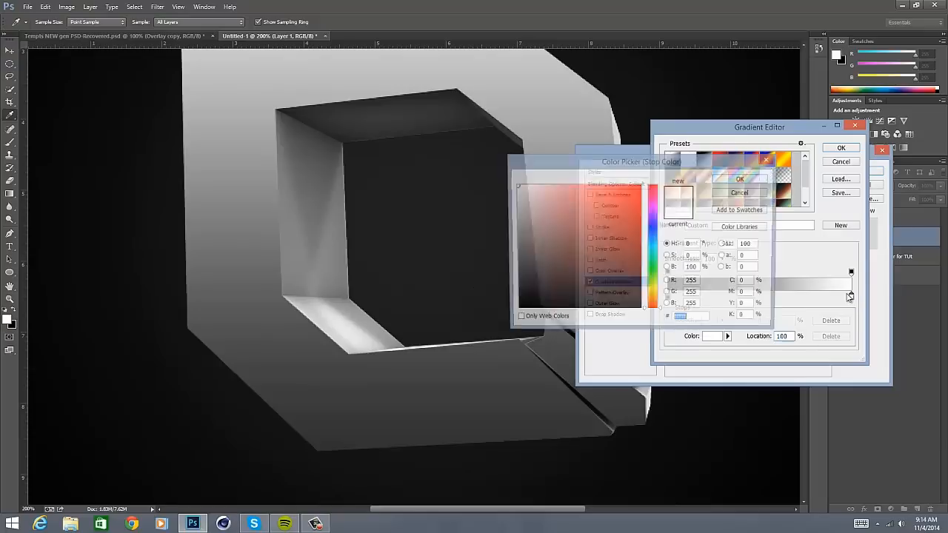
drag(528, 195, 502, 195)
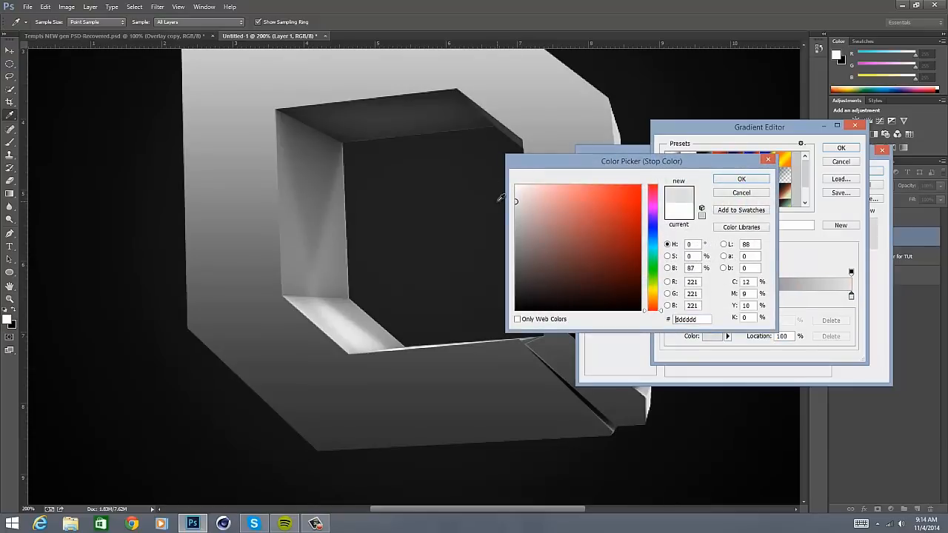
click(500, 198)
key(Return)
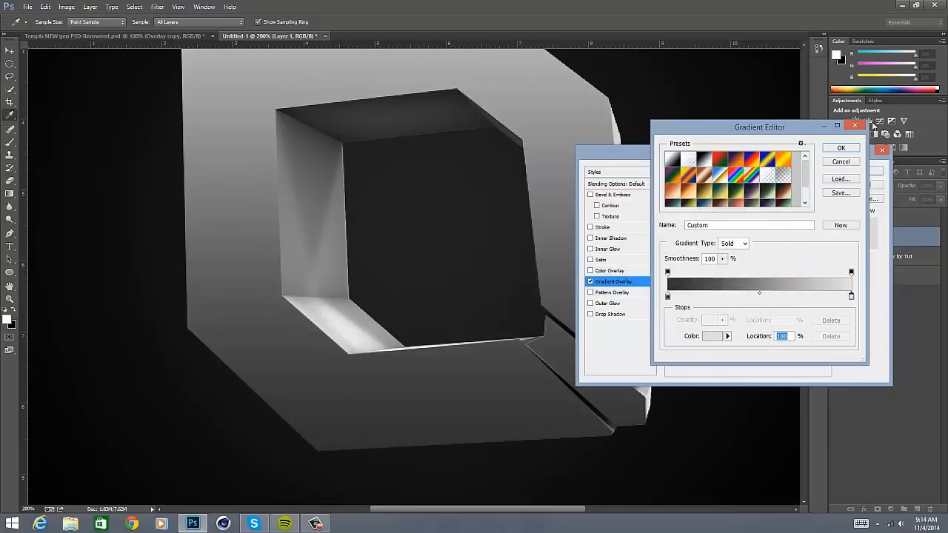
click(842, 147)
click(853, 168)
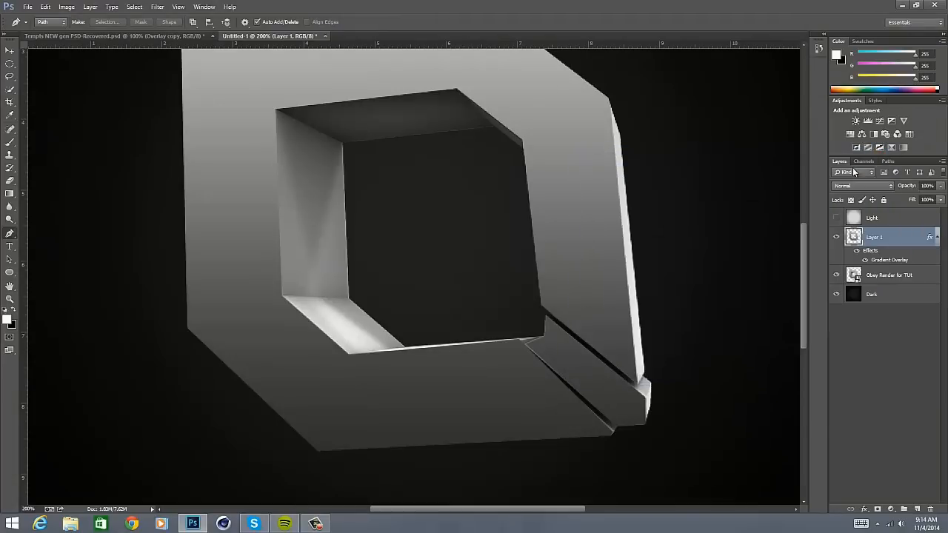
- Darken the light stop of Layer 1's Gradient Overlay to a mid-light grey and apply the layer style
key(ctrl+minus)
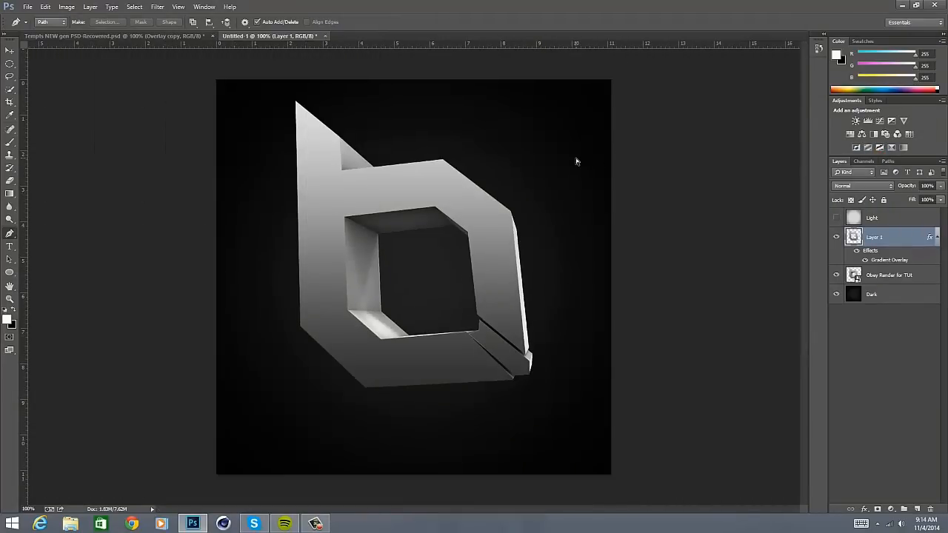
key(ctrl+plus)
scroll(575, 171, up, 5)
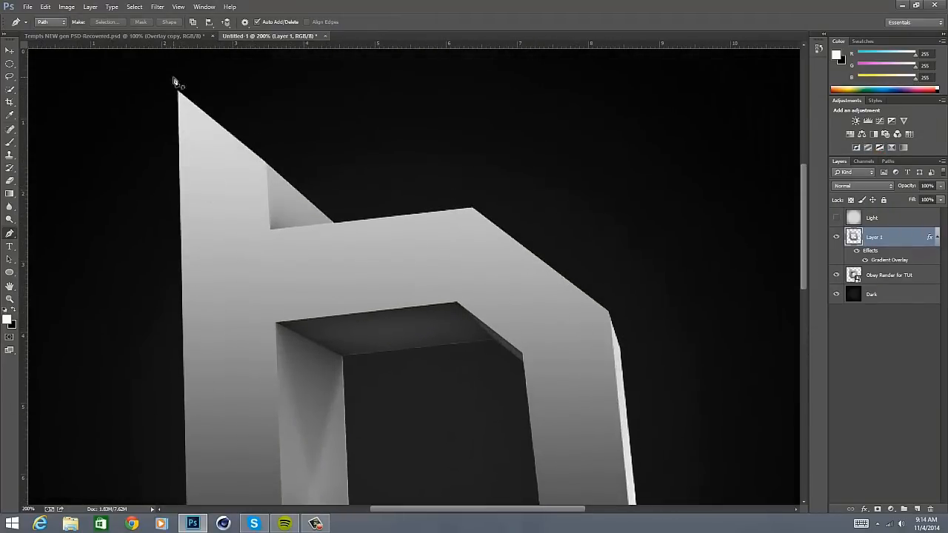
scroll(252, 222, down, 2)
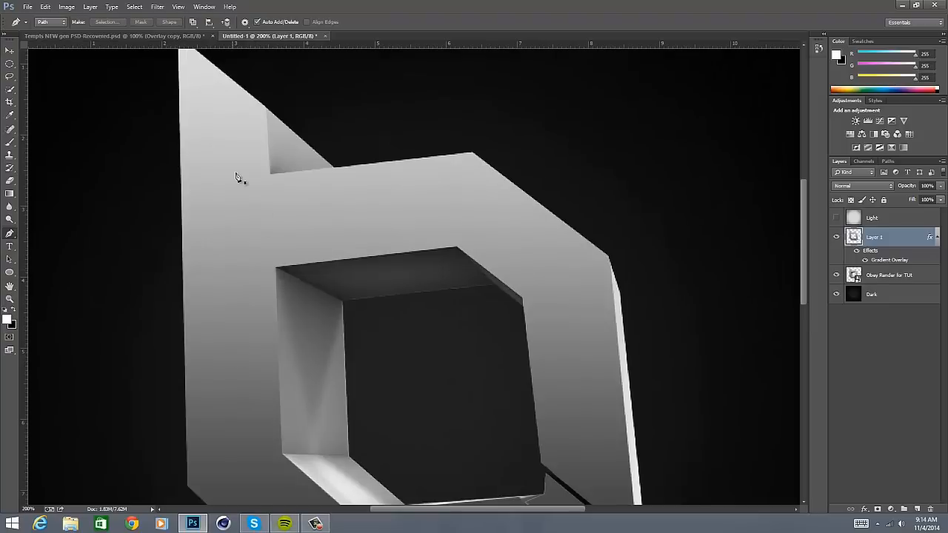
double_click(886, 262)
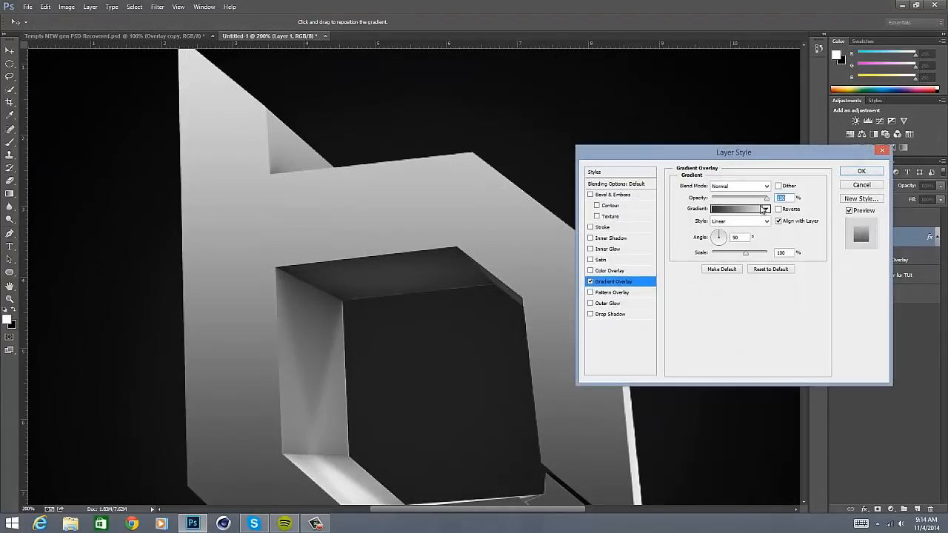
click(763, 208)
click(852, 297)
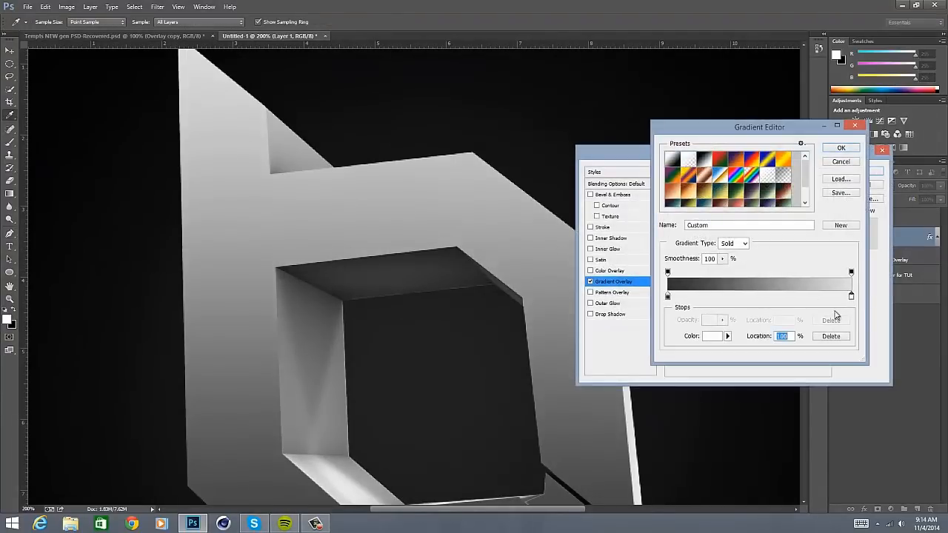
double_click(852, 297)
drag(530, 220, 487, 209)
key(Return)
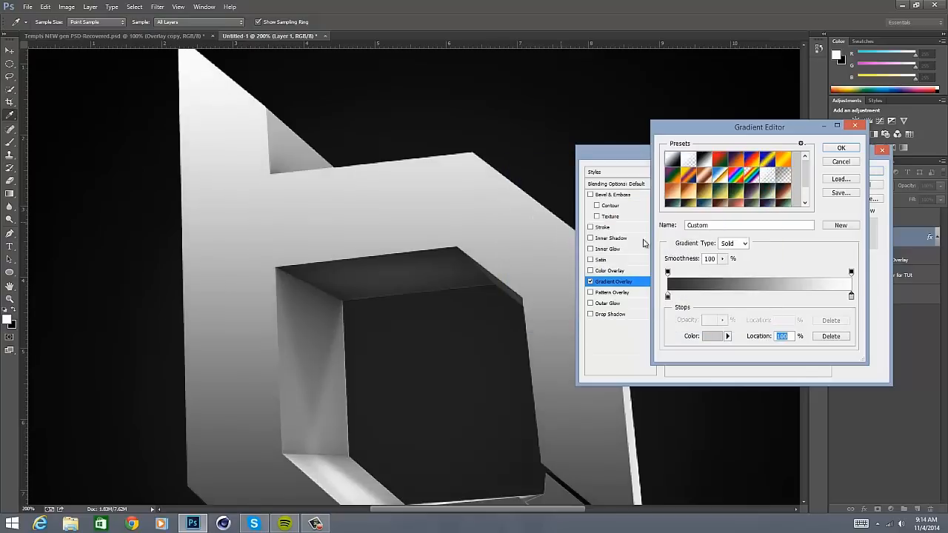
drag(852, 297, 834, 315)
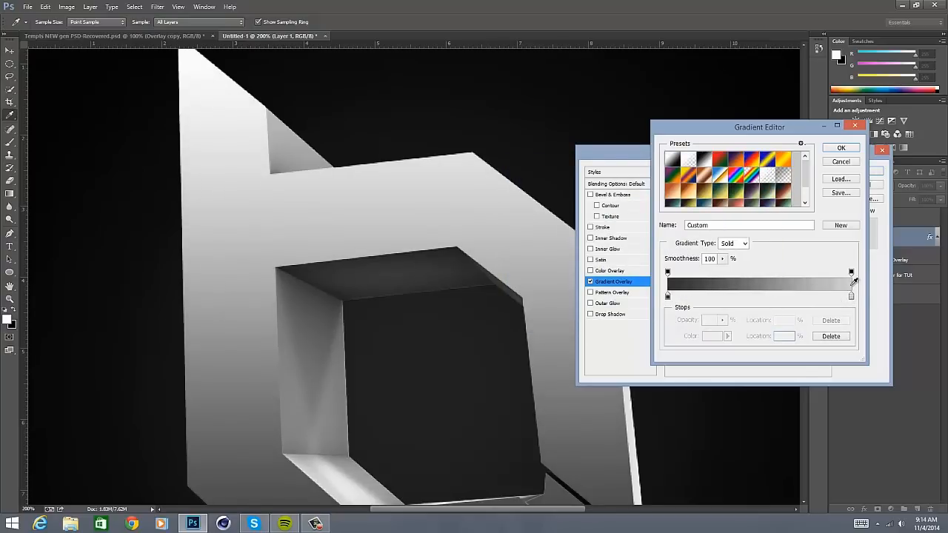
click(842, 150)
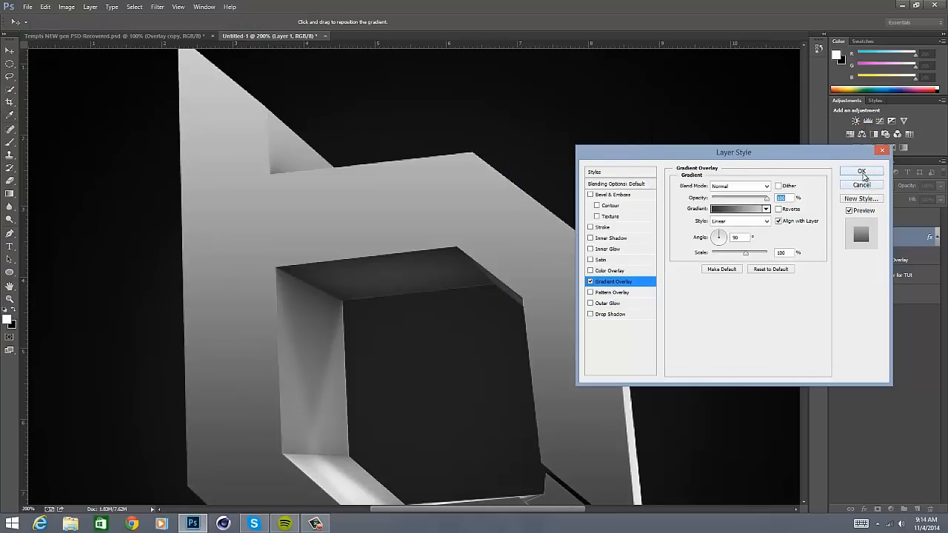
click(862, 172)
- Rasterize the layer style of Layer 1 so the gradient becomes part of its pixels
right_click(937, 237)
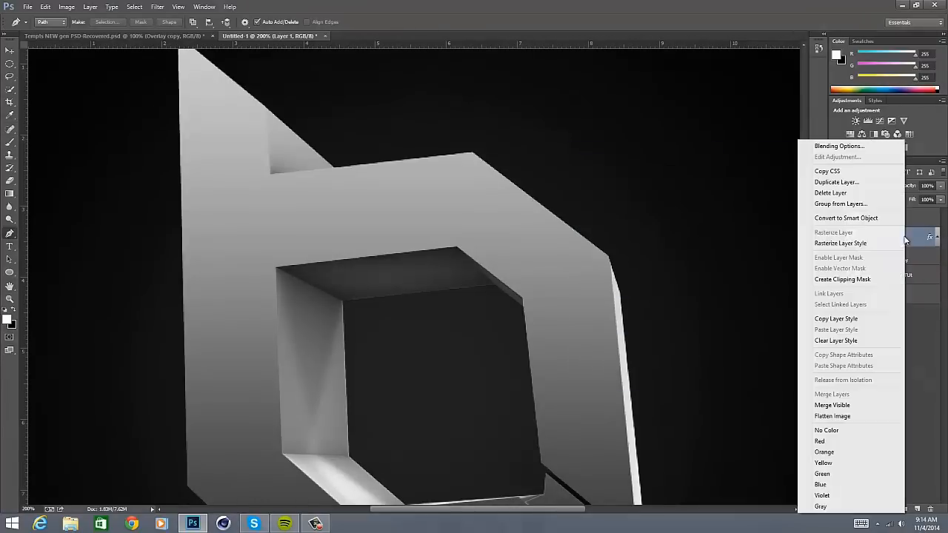
click(847, 244)
key(ctrl+minus)
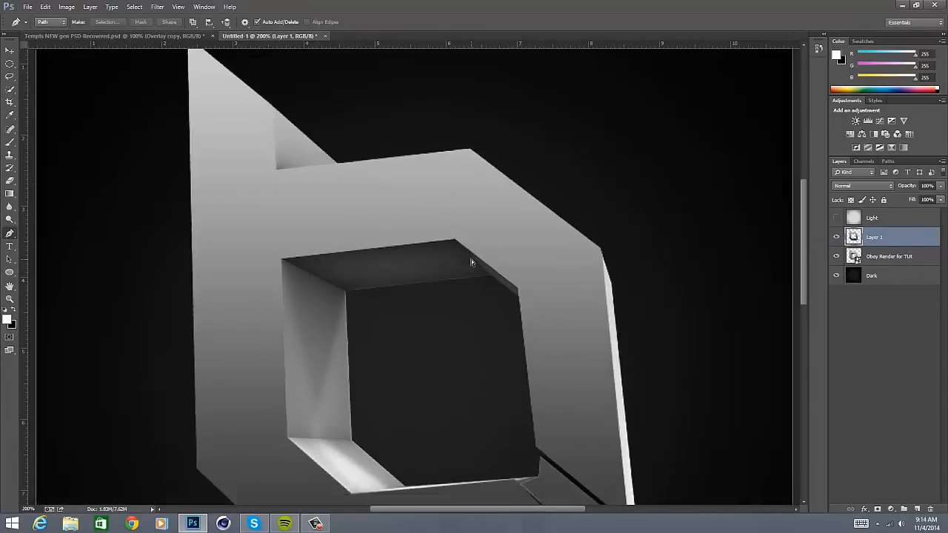
key(ctrl+plus)
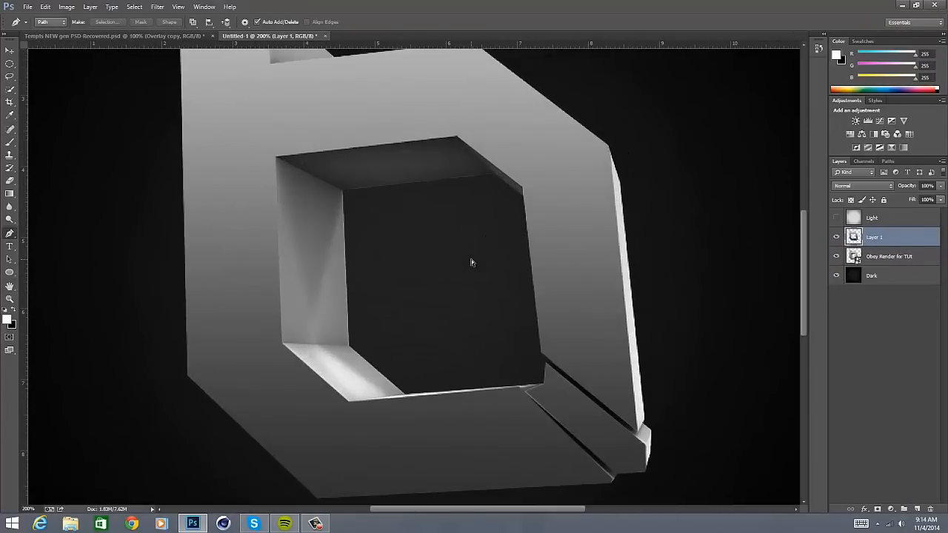
key(ctrl+minus)
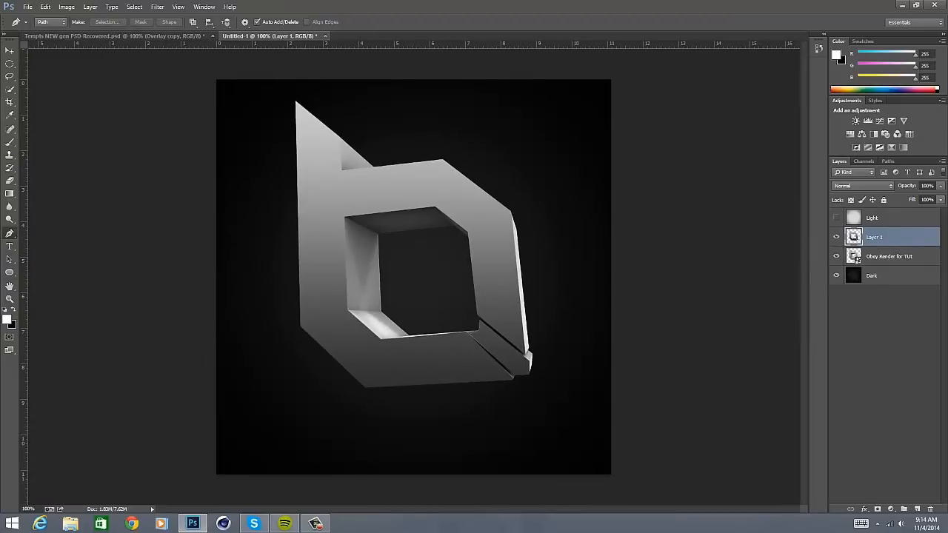
- Rename Layer 1 as Overlay and the Obey Render for TUt layer as Logo
double_click(874, 236)
text(Overlay)
key(Return)
double_click(892, 256)
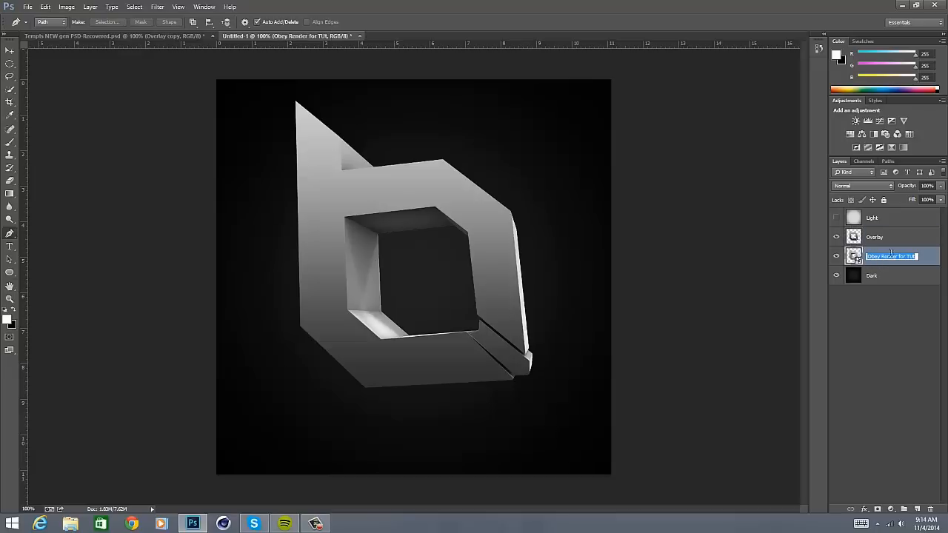
key(BackSpace)
key(Return)
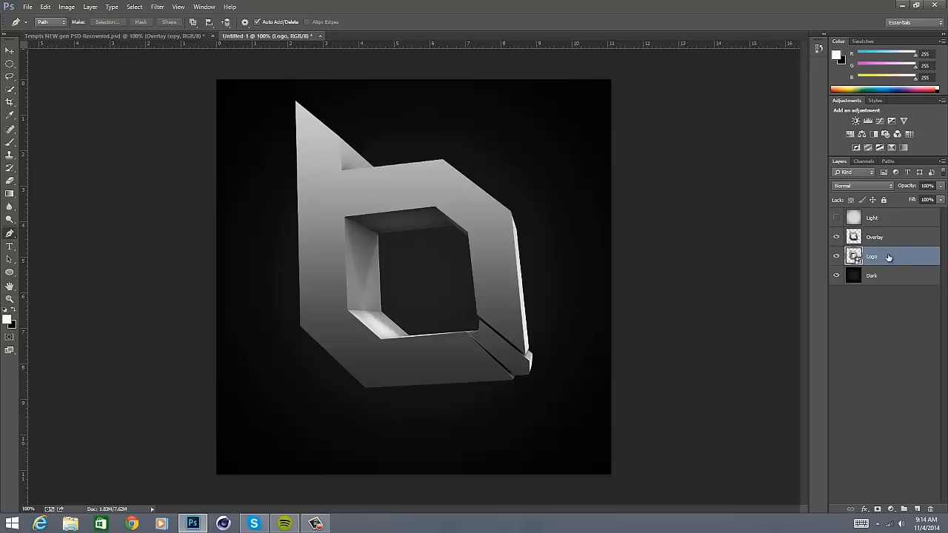
- Rasterize the Logo layer and hide the Overlay layer
right_click(883, 258)
click(842, 262)
click(837, 236)
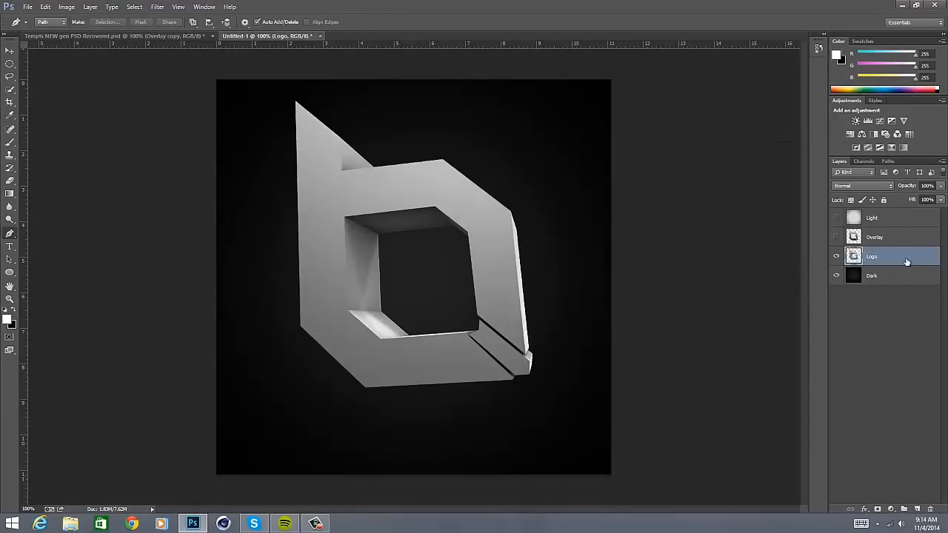
- Lower the Logo layer's lightness to -38 with Hue/Saturation and show the Overlay layer again
key(ctrl+u)
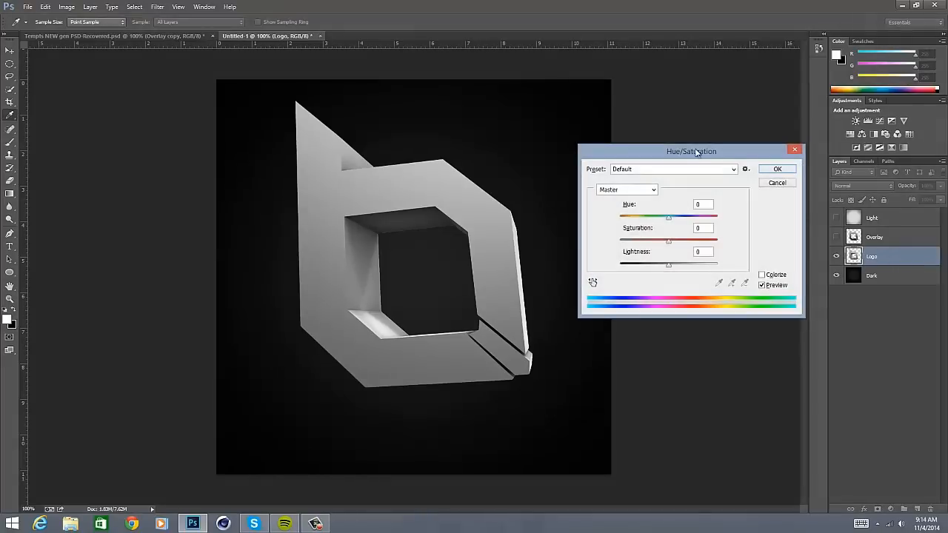
drag(696, 152, 689, 152)
click(643, 265)
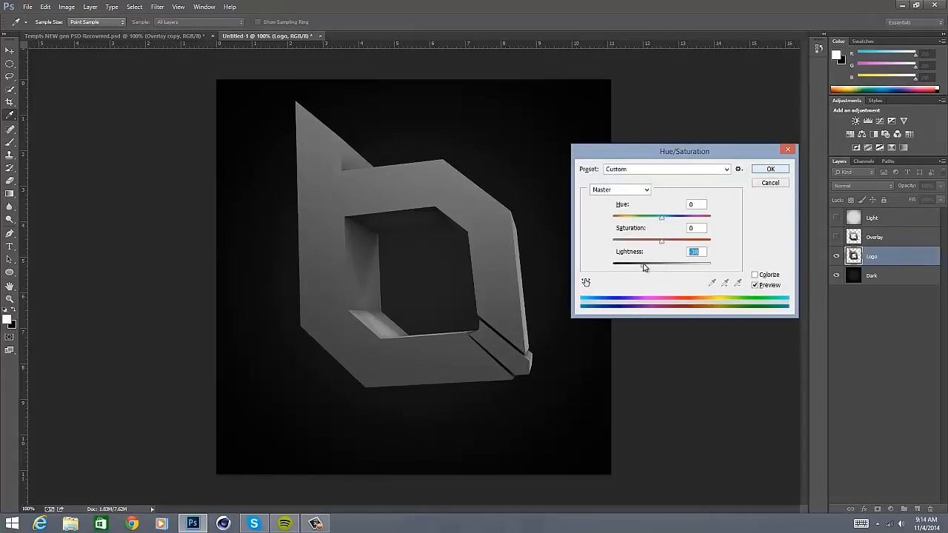
key(Return)
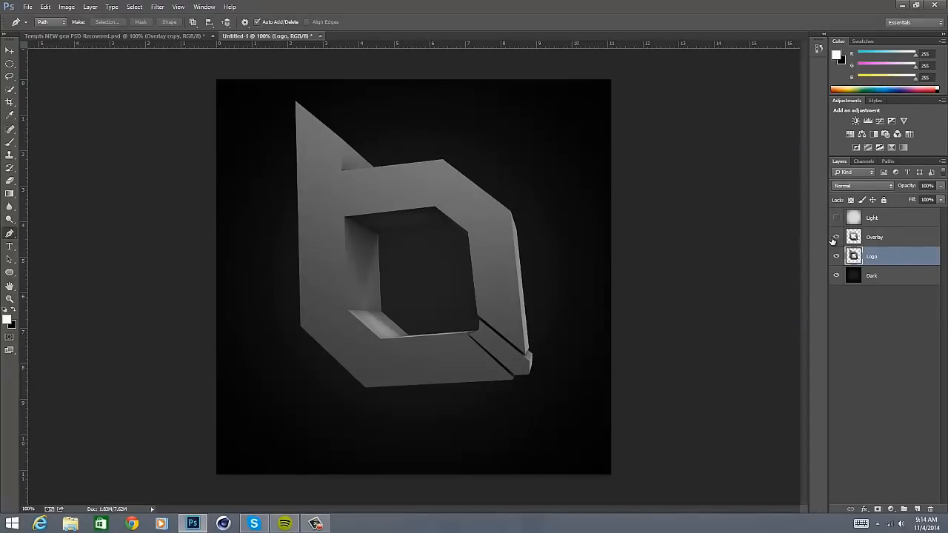
click(834, 238)
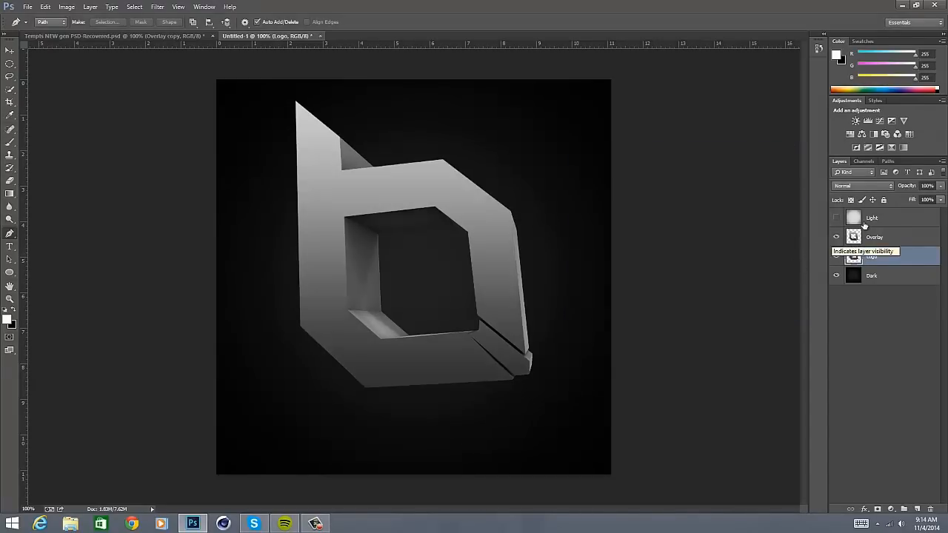
key(ctrl+plus)
scroll(567, 296, up, 2)
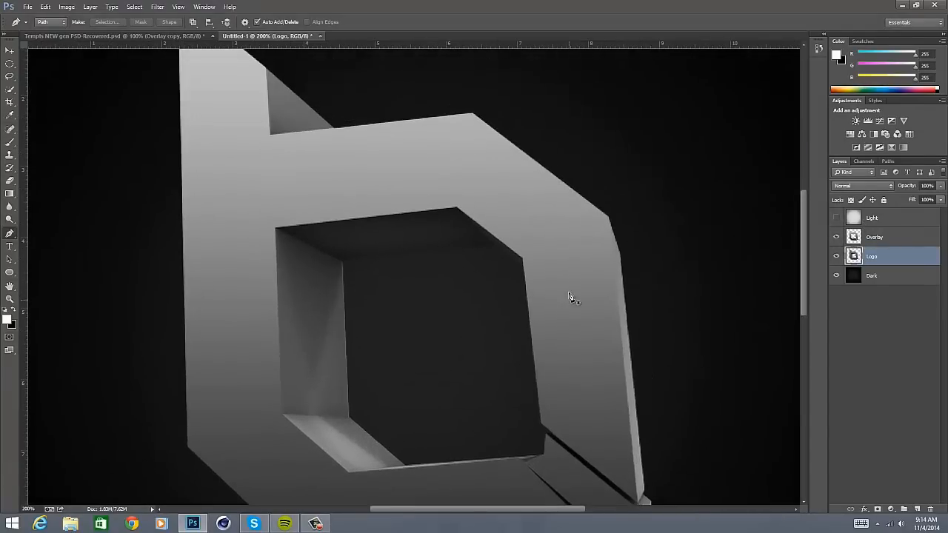
key(ctrl+minus)
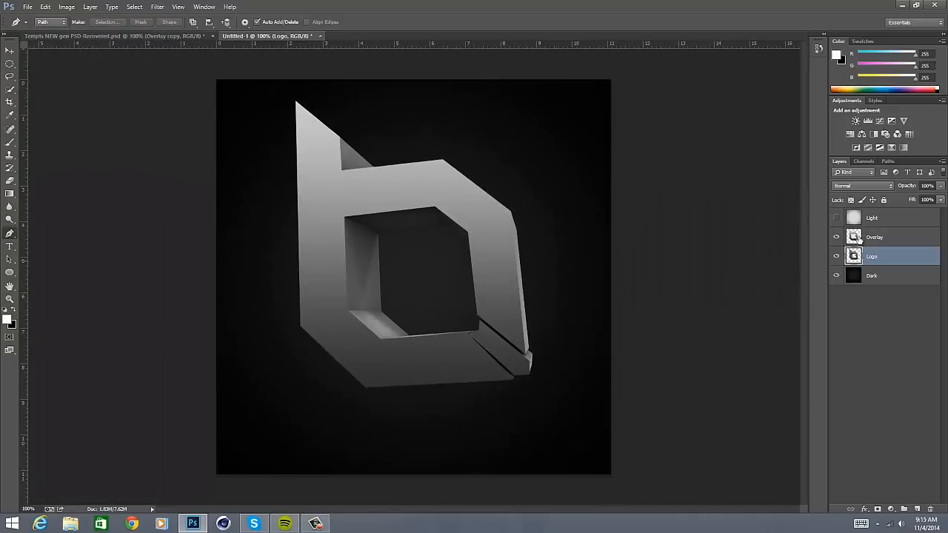
- Duplicate the Overlay layer
key(alt+bracketright)
click(7, 52)
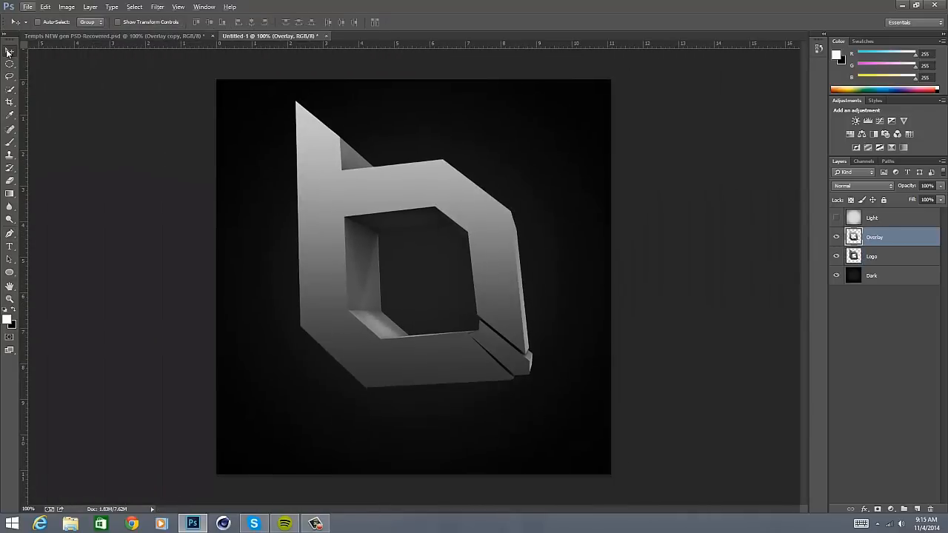
key(ctrl+j)
- Add a white #ffffff Inner Glow with a size of 24 px to the Overlay copy layer
click(864, 509)
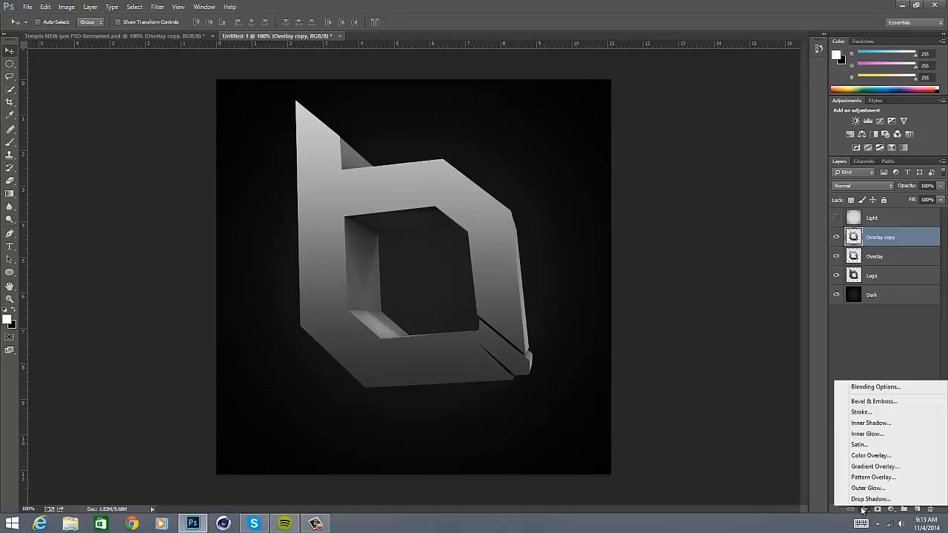
click(878, 435)
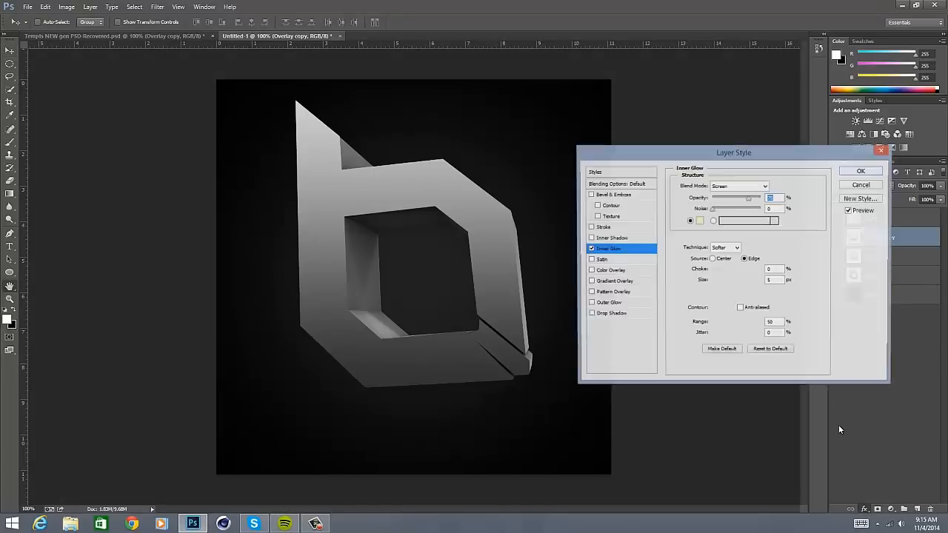
click(699, 221)
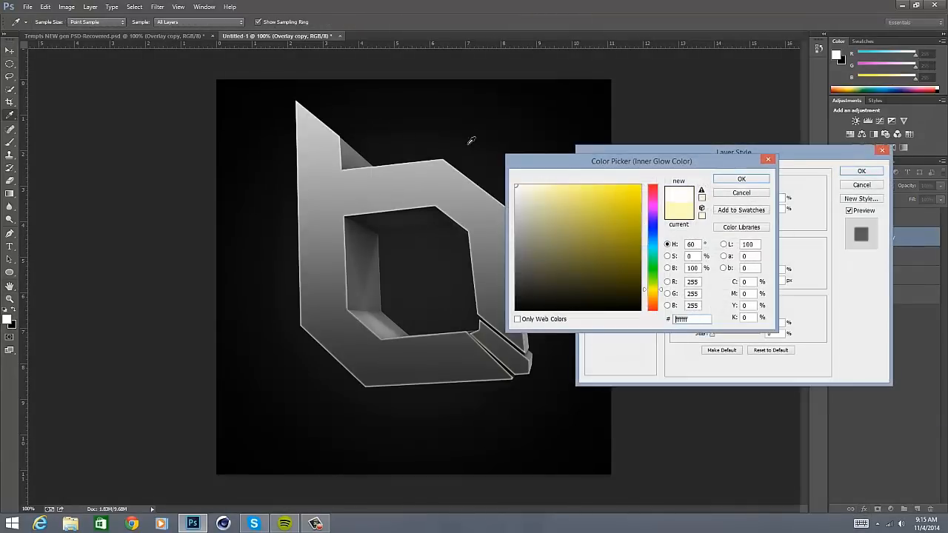
click(744, 182)
drag(723, 283, 718, 282)
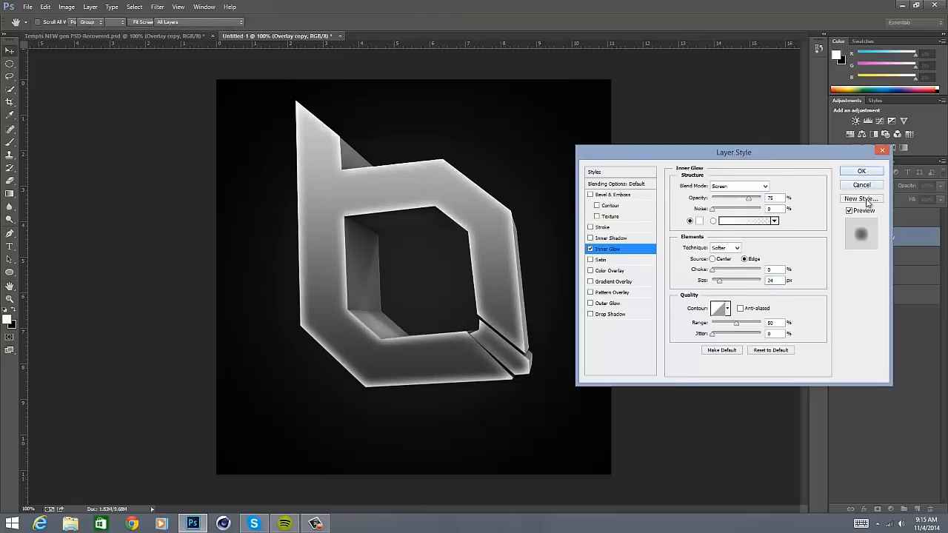
click(851, 171)
- Move the Light layer directly above the Dark layer and set the Overlay copy layer's fill to 0%
drag(898, 217, 900, 299)
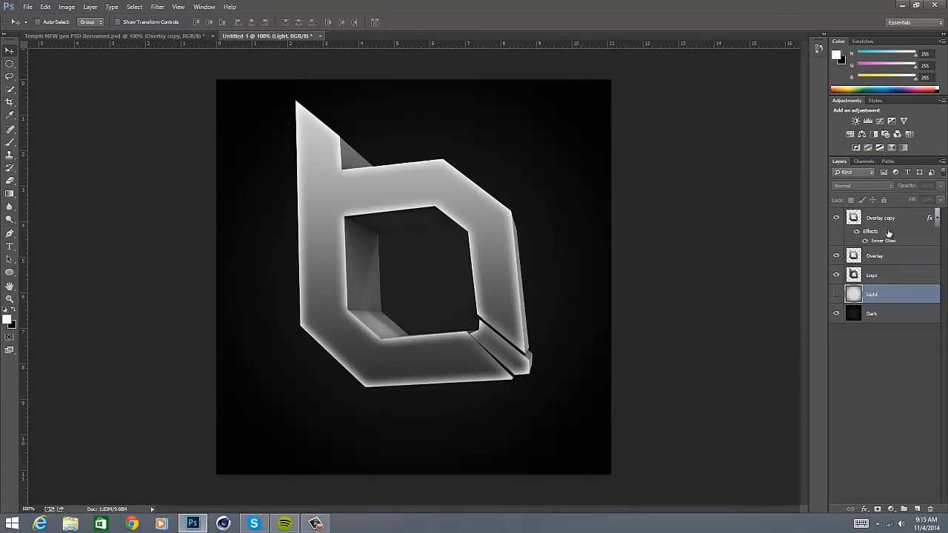
click(887, 221)
drag(941, 202, 872, 217)
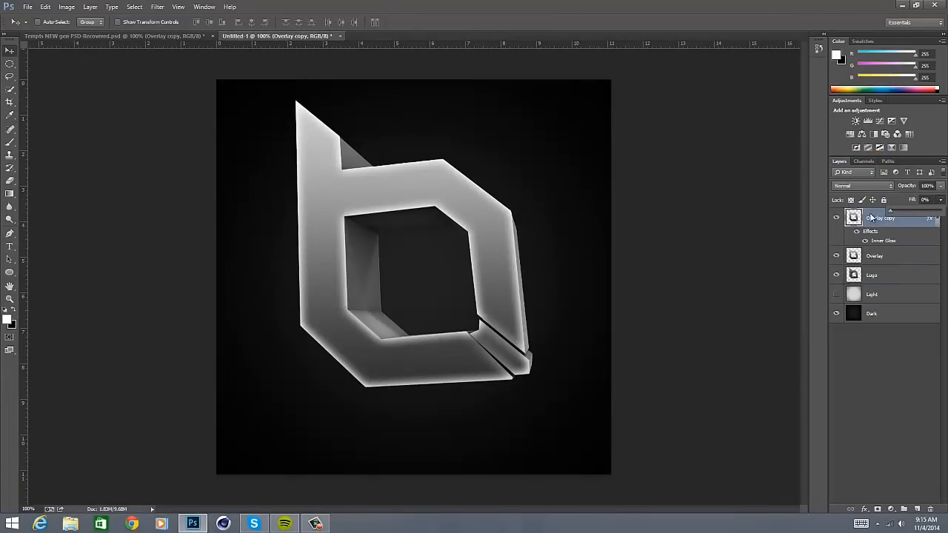
- Rename the Overlay copy layer as Glow
right_click(872, 221)
click(897, 222)
double_click(894, 220)
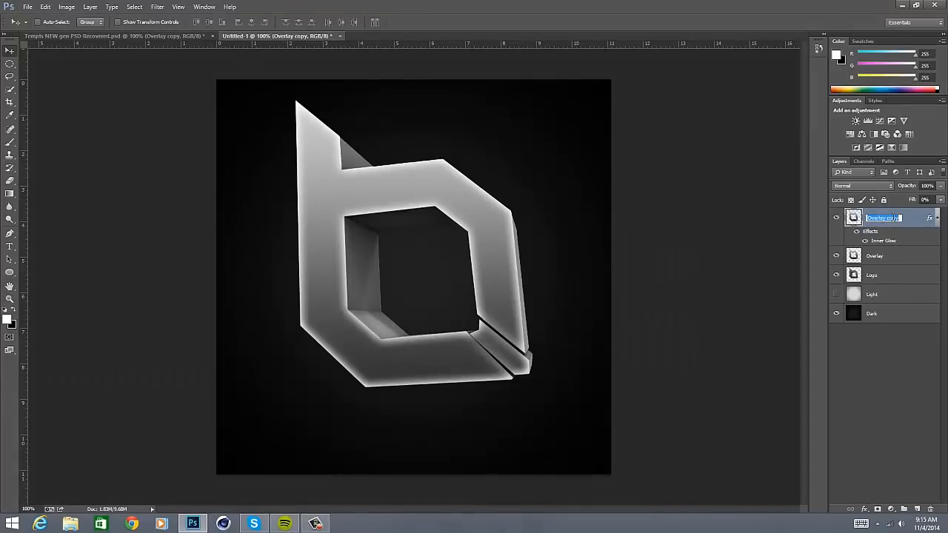
text(Glow)
key(Return)
- Place the cool-landscape-ice-world image directly above the Overlay layer
click(894, 263)
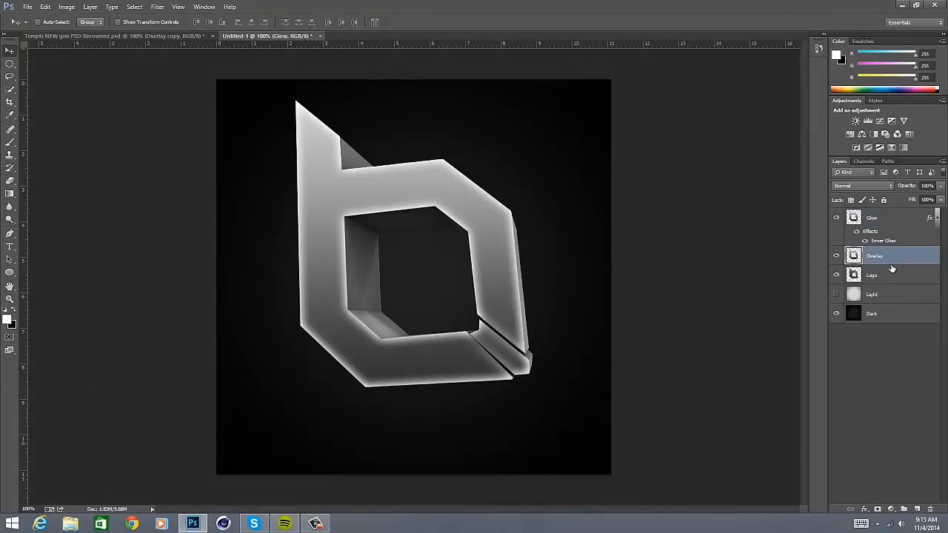
click(27, 7)
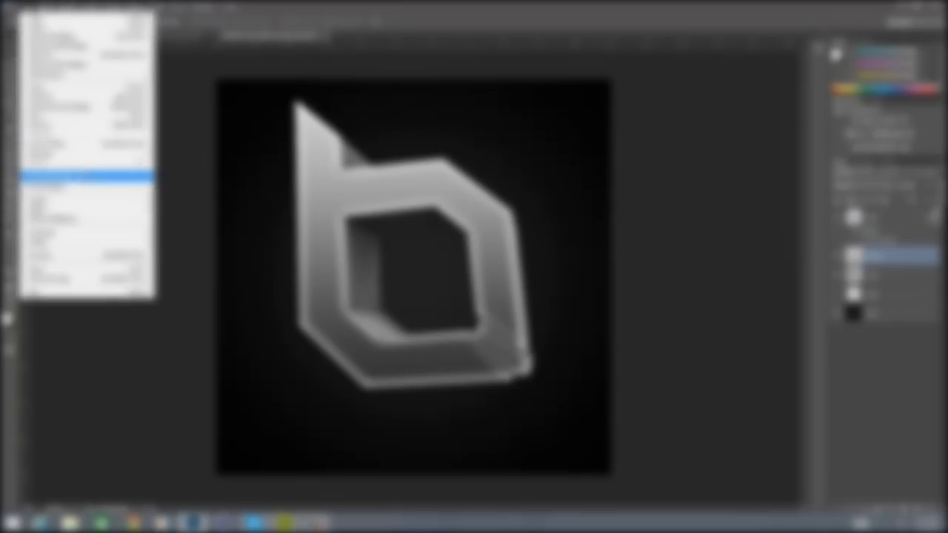
click(86, 176)
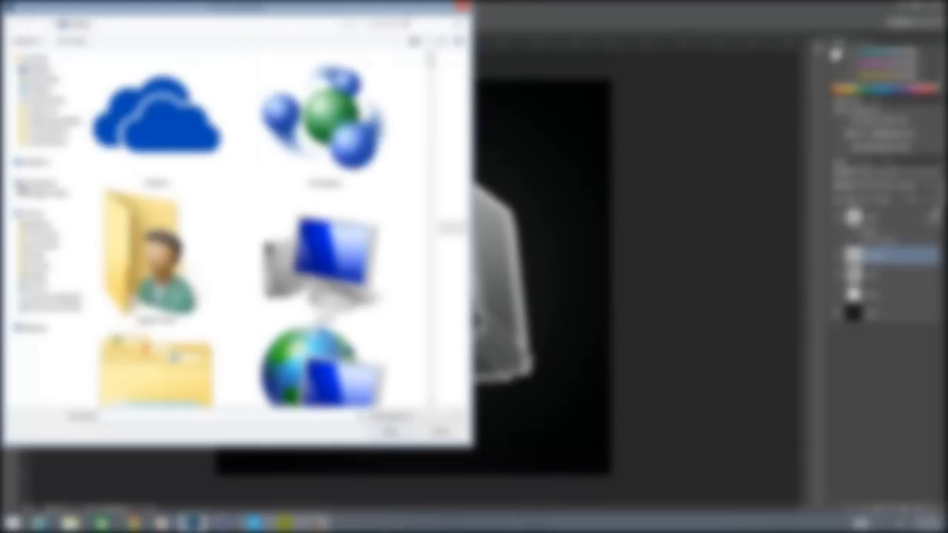
text(te)
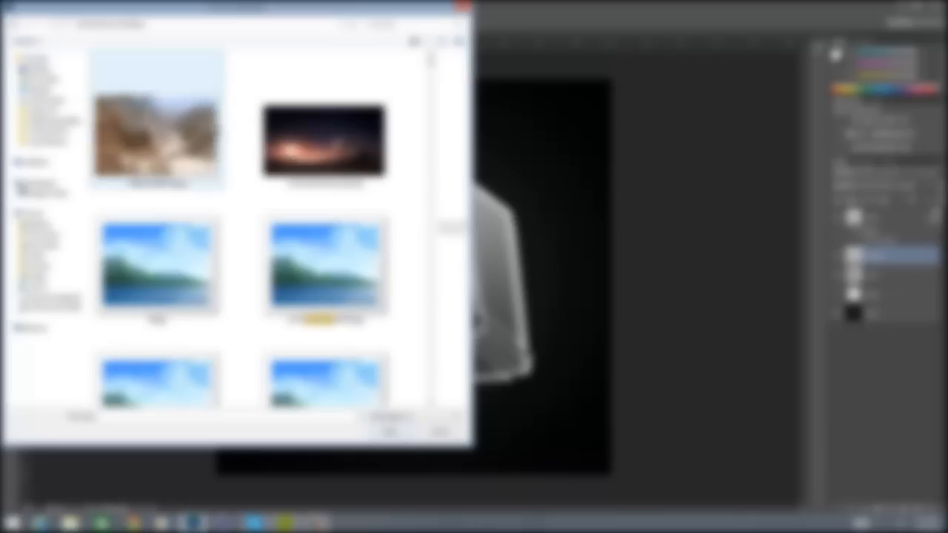
scroll(454, 226, down, 2)
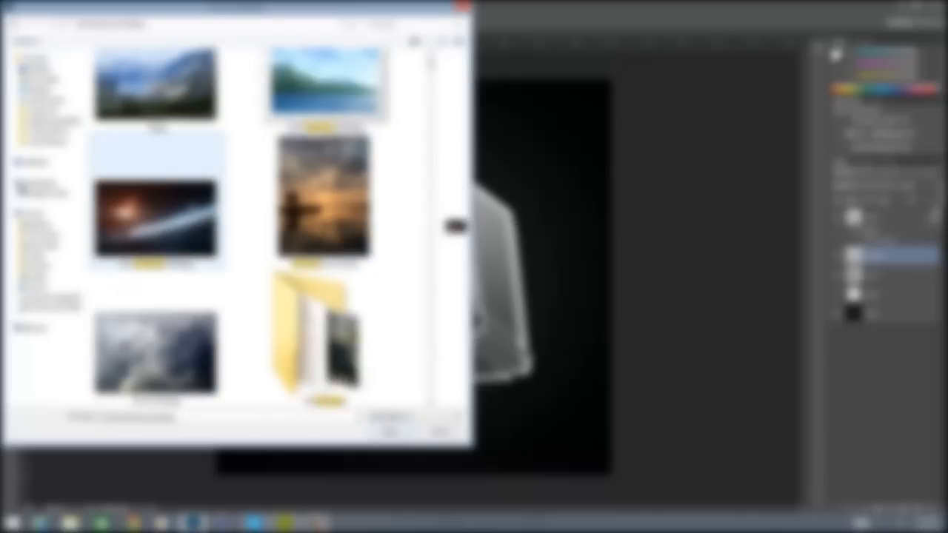
scroll(454, 226, down, 2)
scroll(454, 225, down, 6)
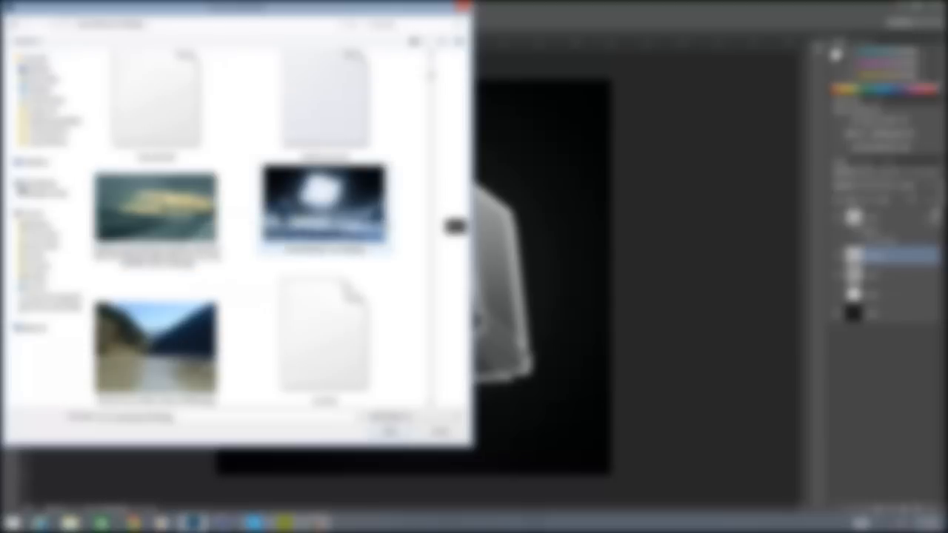
scroll(322, 221, down, 1)
double_click(348, 111)
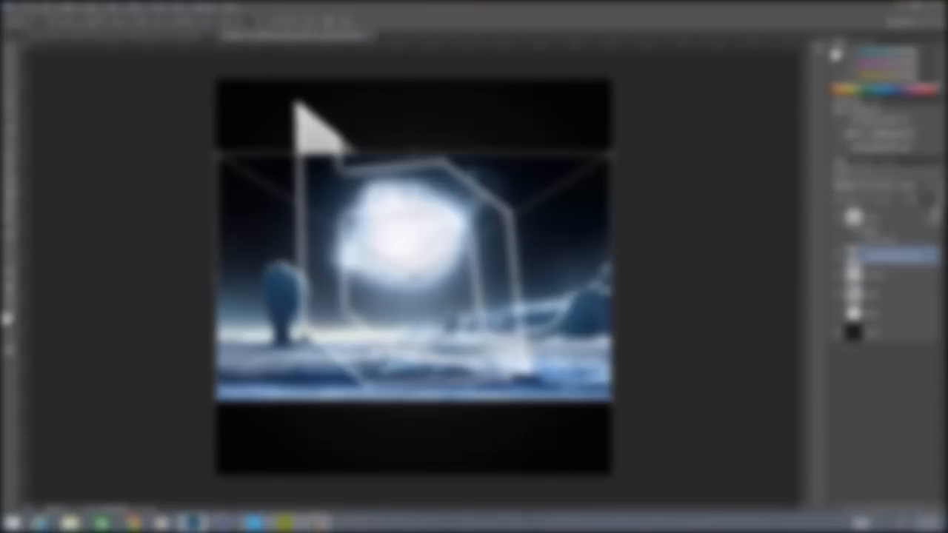
- Enlarge the placed landscape image to about 75.6% and move it slightly up over the logo
drag(613, 400, 698, 420)
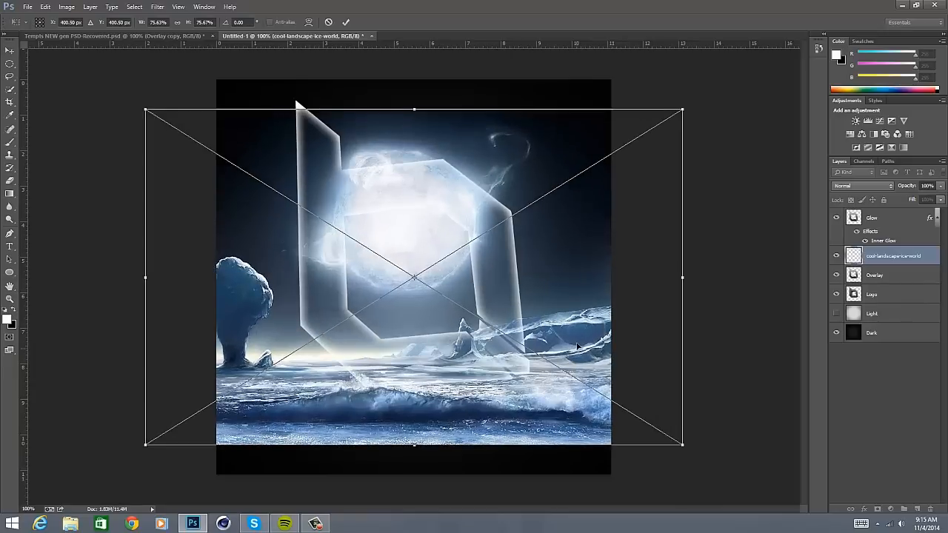
drag(593, 363, 592, 345)
key(Return)
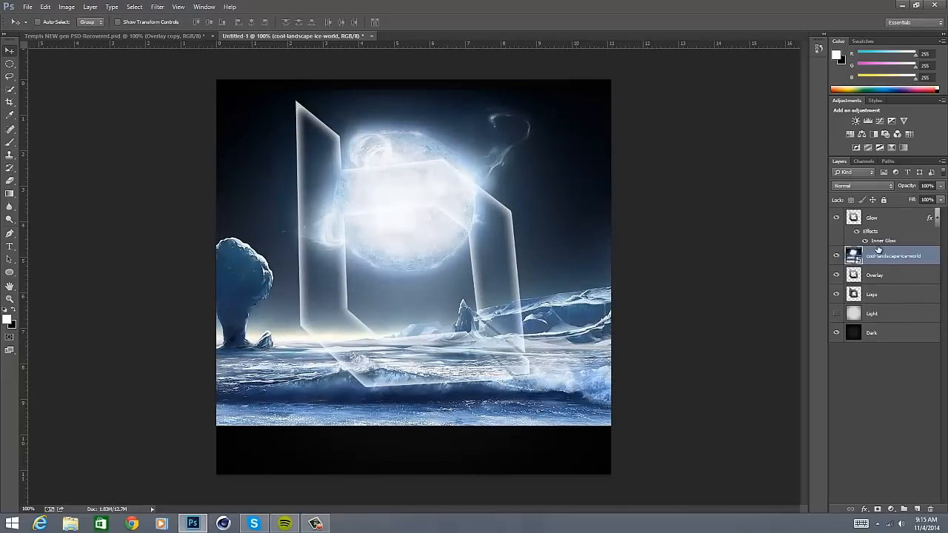
- Clip the cool-landscape-ice-world layer to the Overlay layer with a clipping mask
right_click(881, 257)
click(894, 255)
right_click(894, 255)
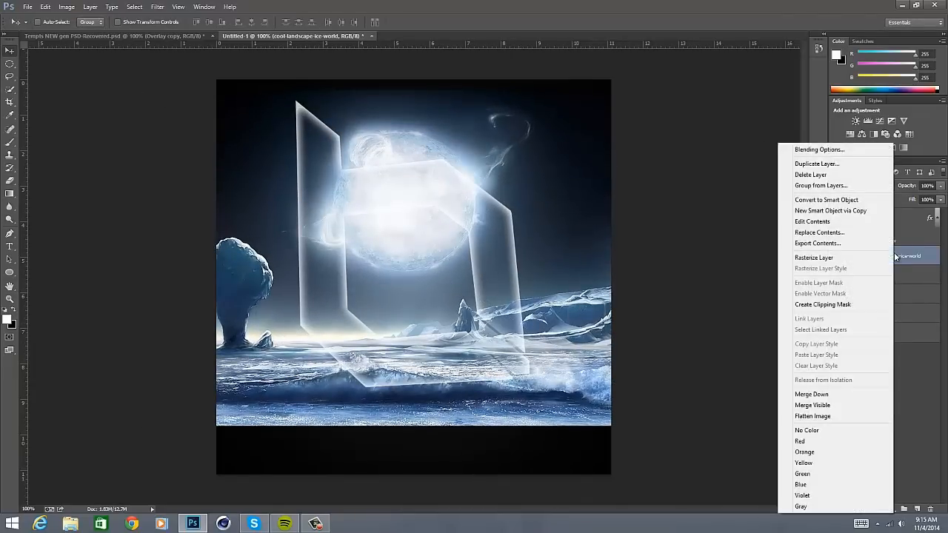
click(857, 305)
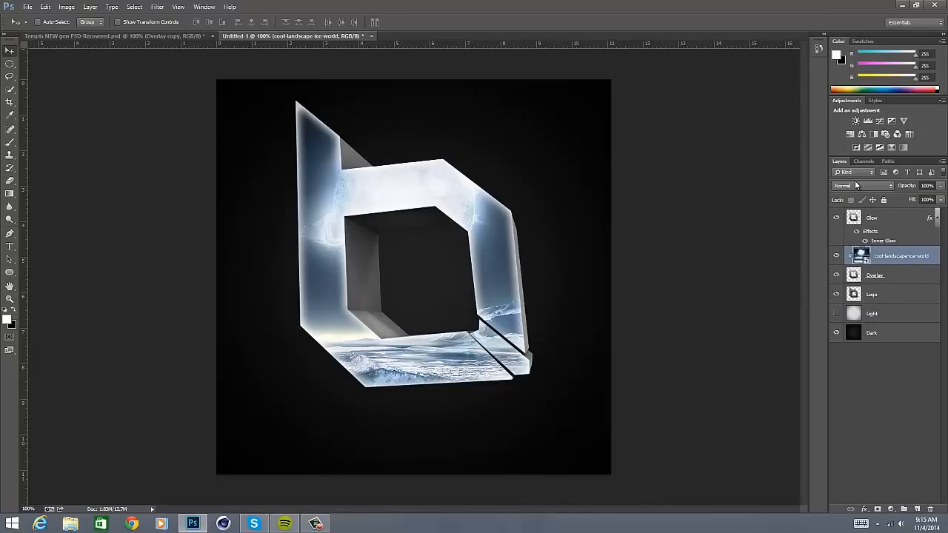
- Compare the logo with and without the Glow layer and collapse that layer's effects list
click(836, 218)
click(836, 219)
click(938, 217)
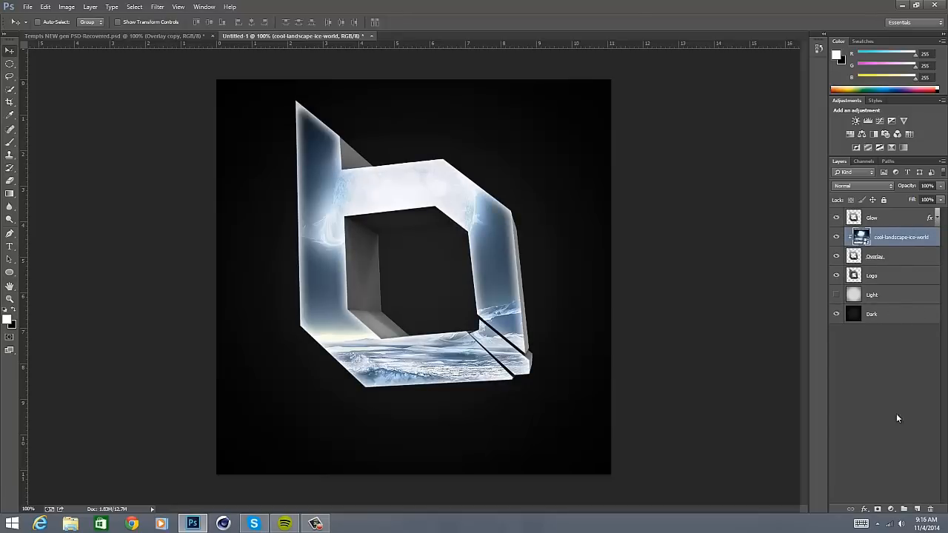
- Set the Type tool's font to COUTURE Bold
key(t)
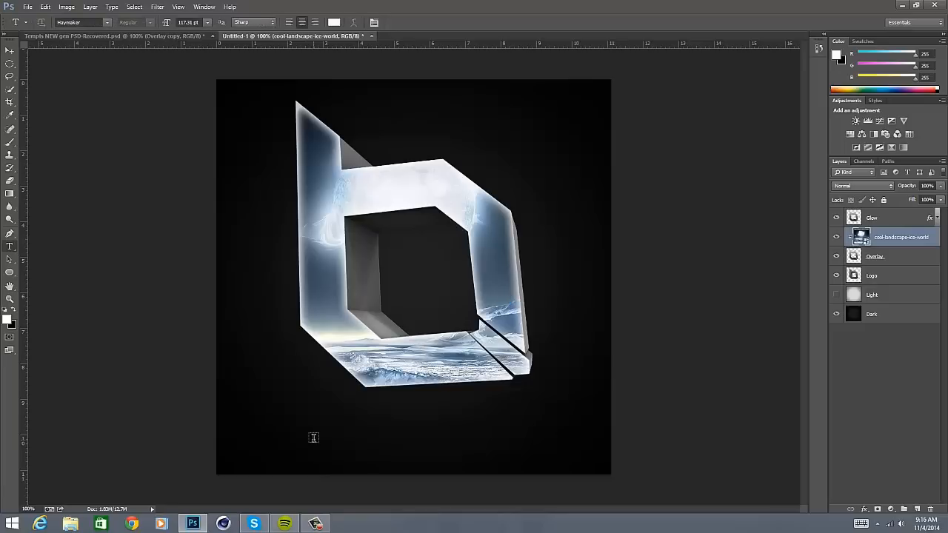
click(107, 22)
click(83, 25)
click(83, 23)
text(cou)
key(Down)
key(Down)
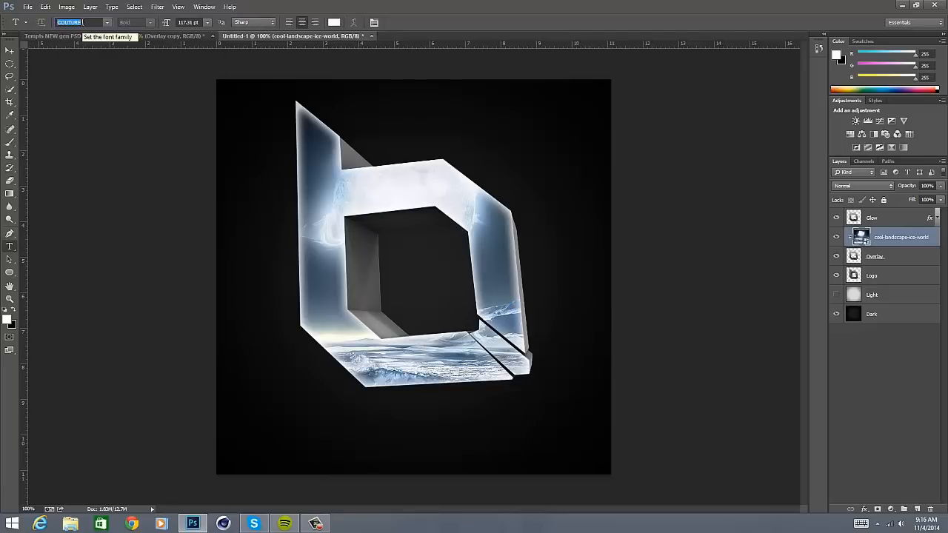
- Add the text NAME below the logo and centre it horizontally on the canvas
click(355, 448)
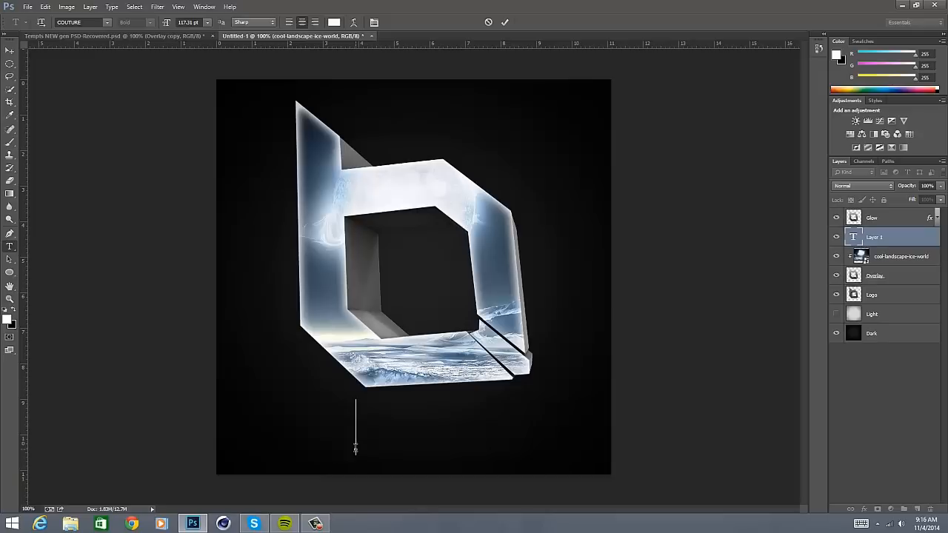
text(NAME)
key(ctrl+a)
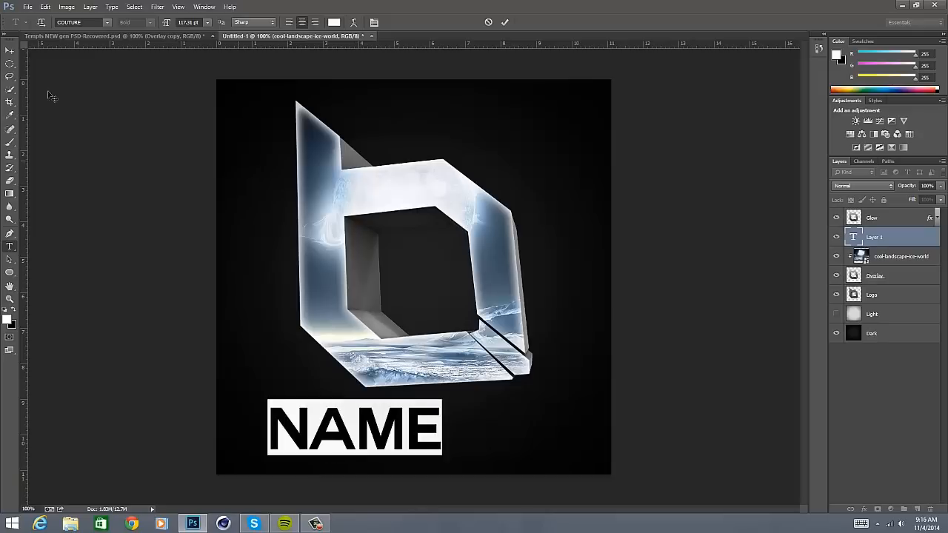
click(8, 54)
key(ctrl+a)
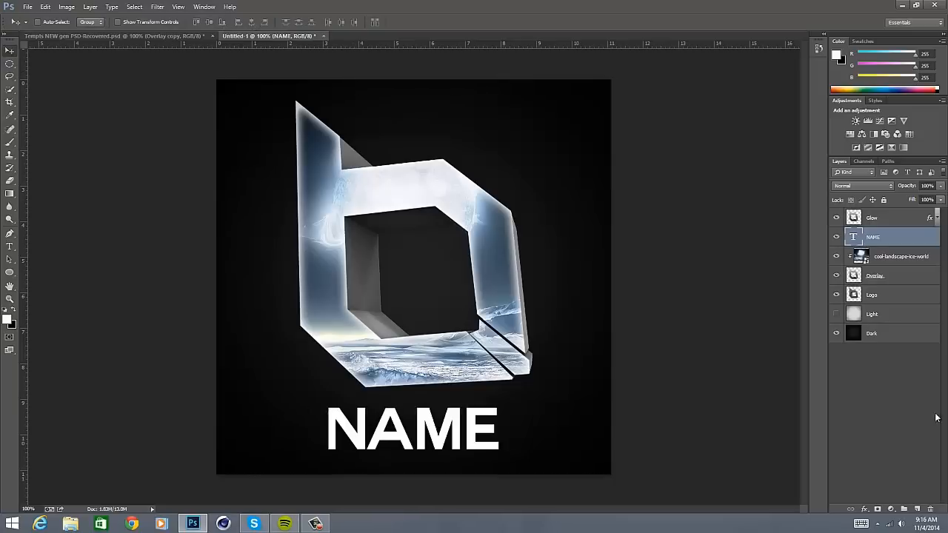
- Add a linear Gradient Overlay from mid-grey to white at 90° to the NAME text layer
click(864, 510)
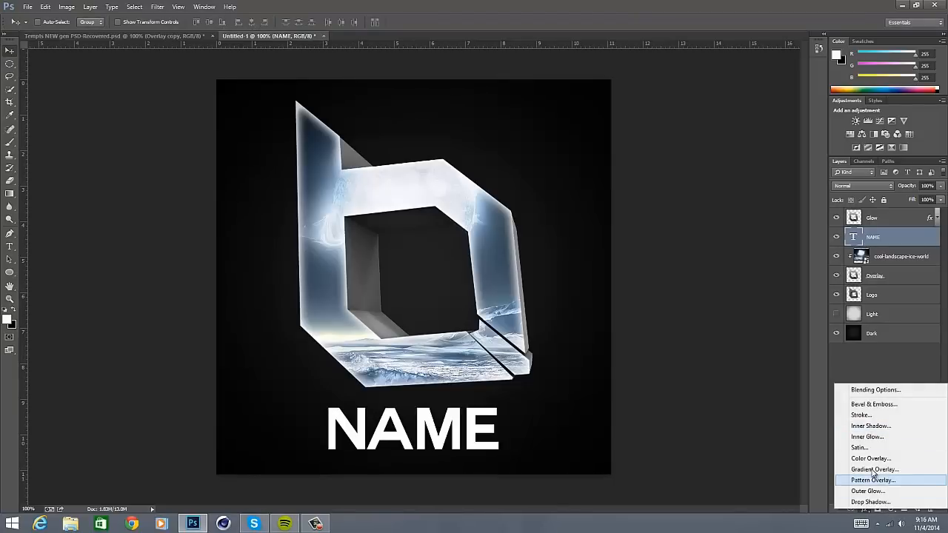
click(868, 469)
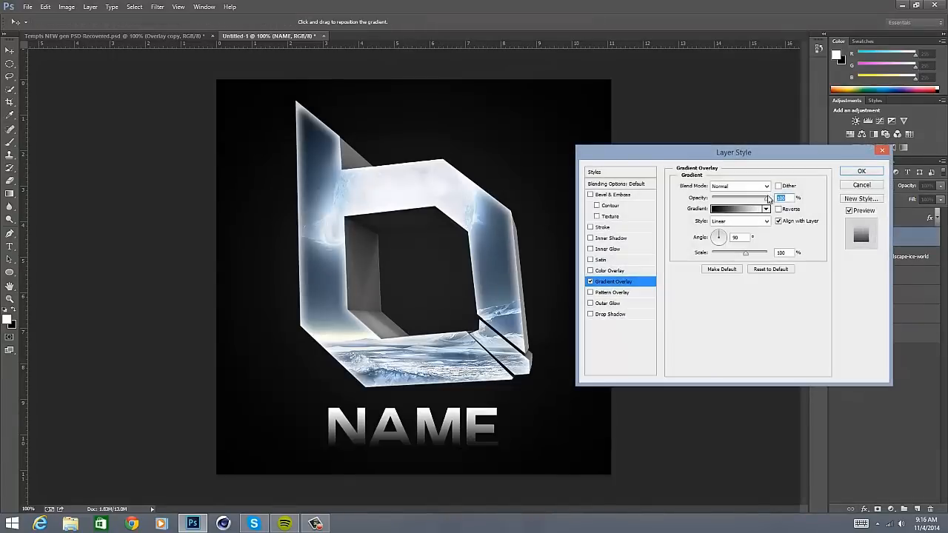
click(737, 209)
click(667, 296)
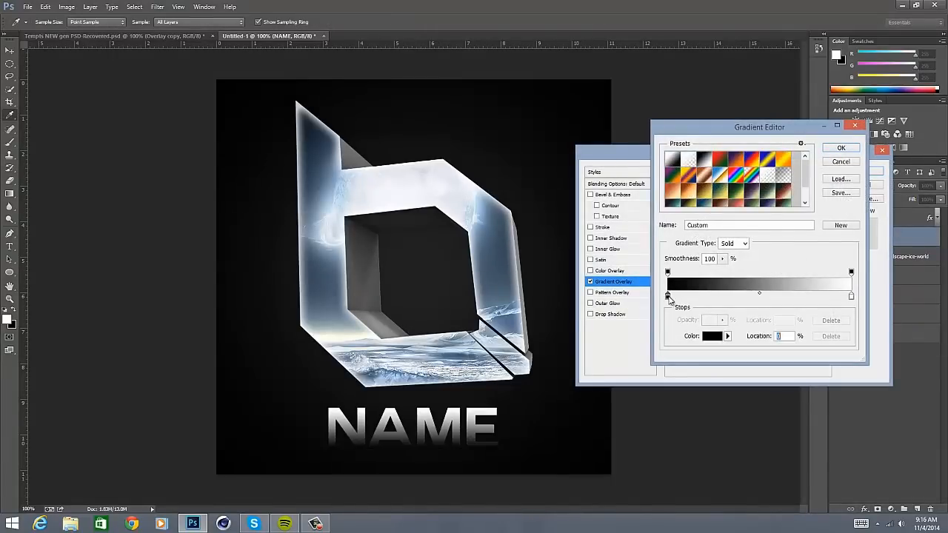
double_click(669, 298)
drag(561, 266, 482, 254)
key(Return)
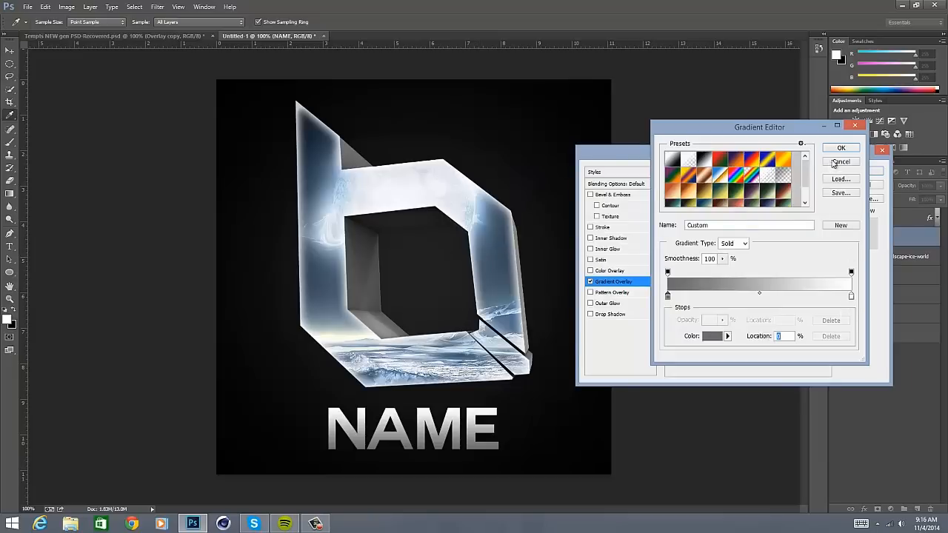
click(839, 149)
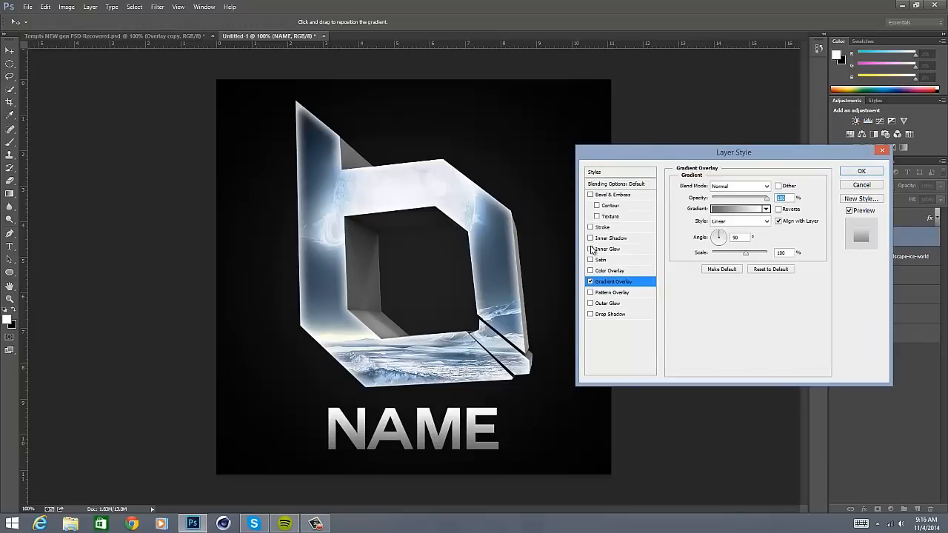
- Add a white Inner Glow with 75% opacity and a size of 5 px to the NAME layer
click(611, 249)
click(700, 221)
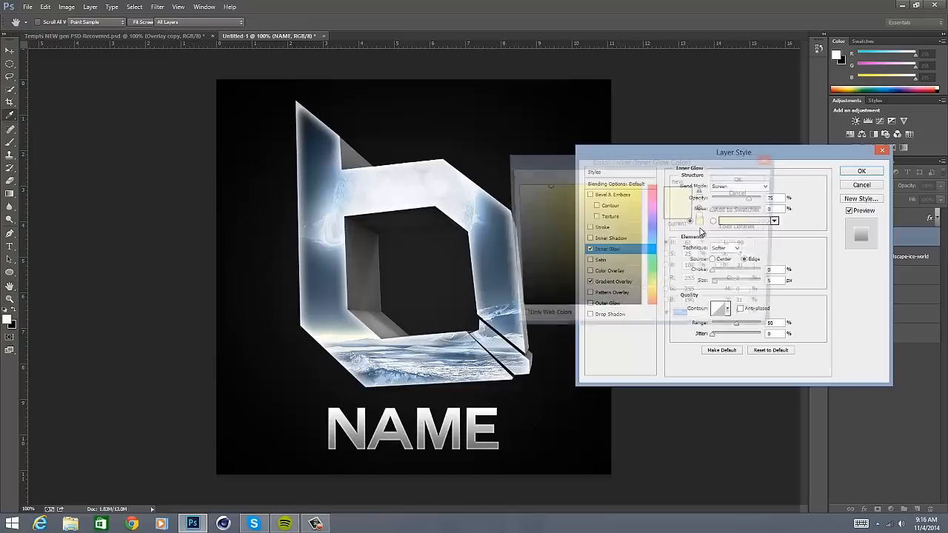
click(741, 179)
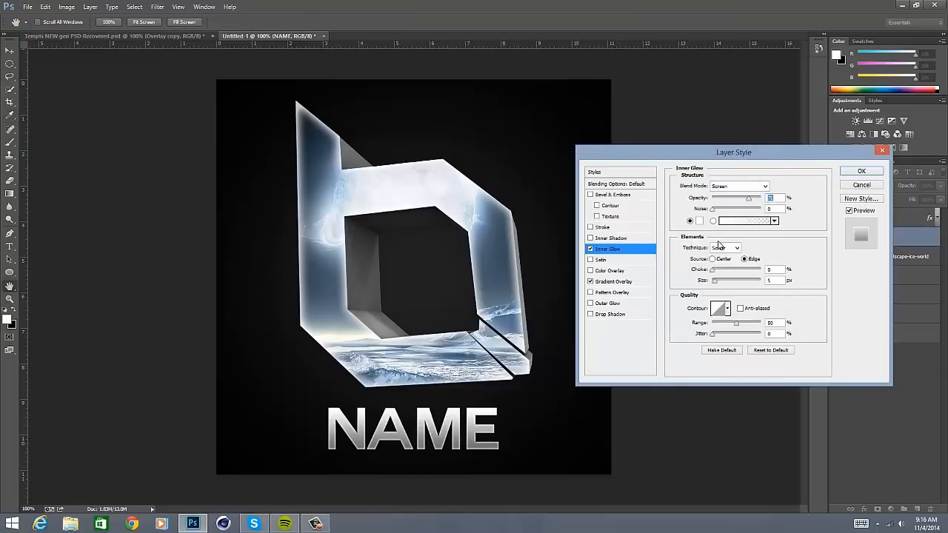
- Add a Drop Shadow with a 90° angle to the NAME layer and apply the layer styles
click(610, 314)
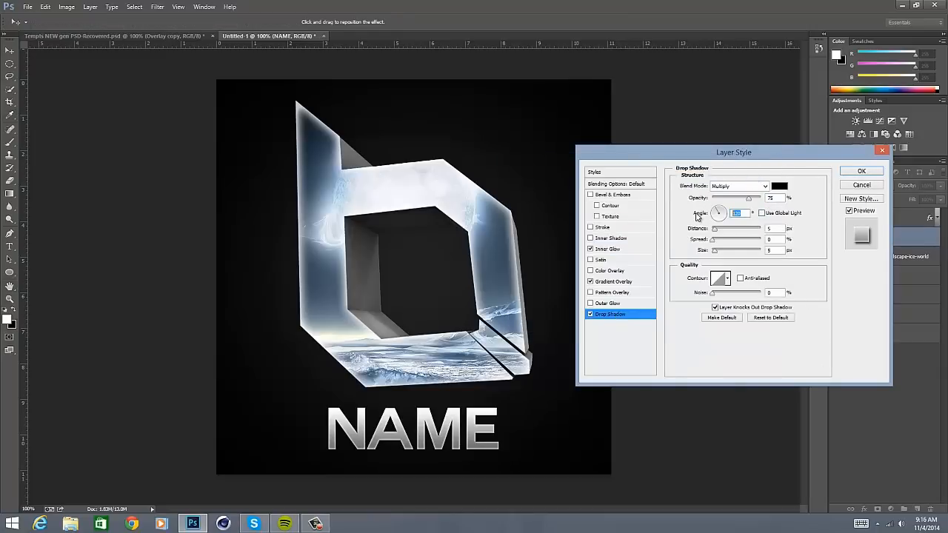
text(90)
key(Tab)
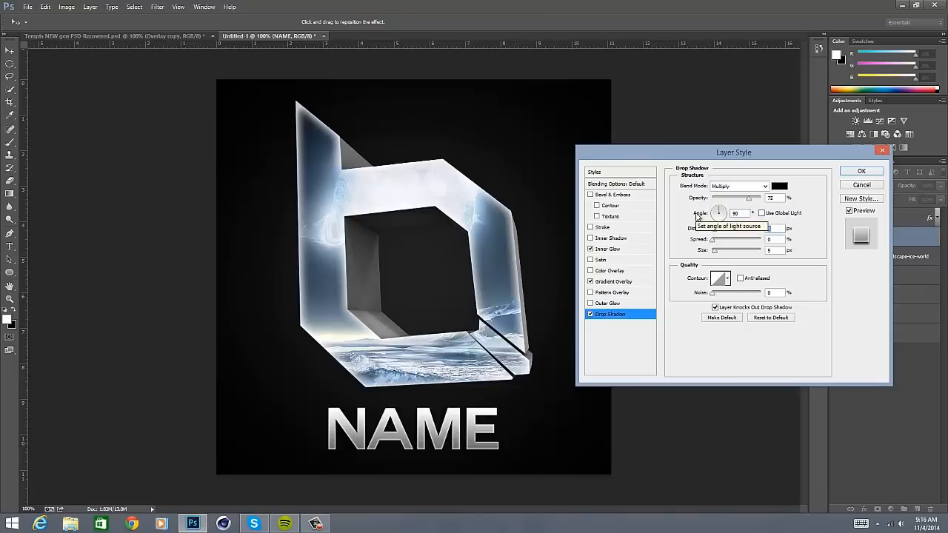
click(860, 172)
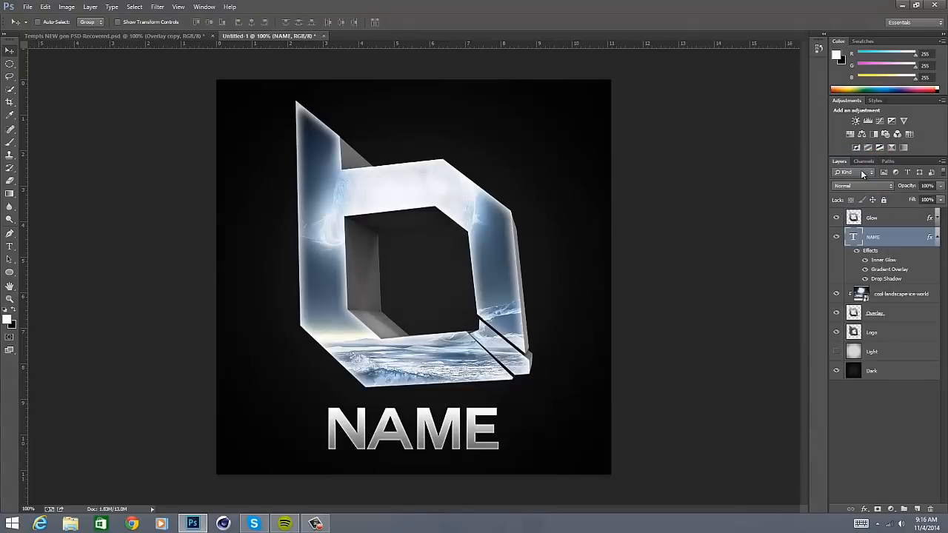
- Check the styled NAME text up close, and hide the cool-landscape-ice-world layer
key(ctrl+plus)
key(ctrl+plus)
key(ctrl+minus)
key(ctrl+minus)
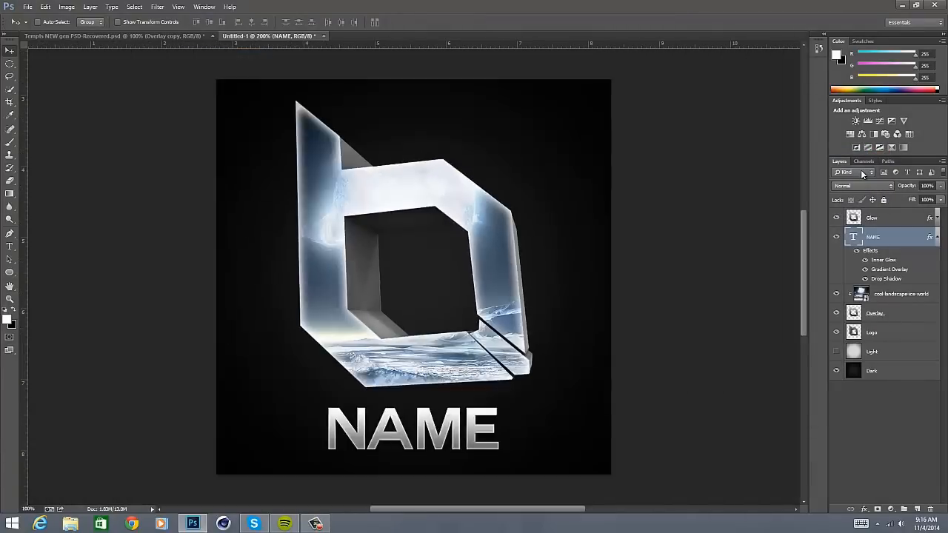
key(ctrl+plus)
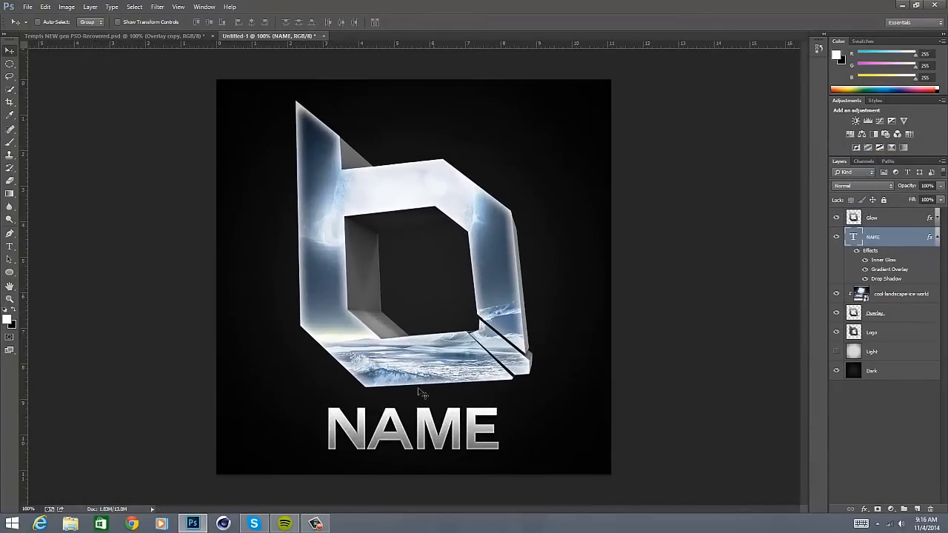
click(836, 296)
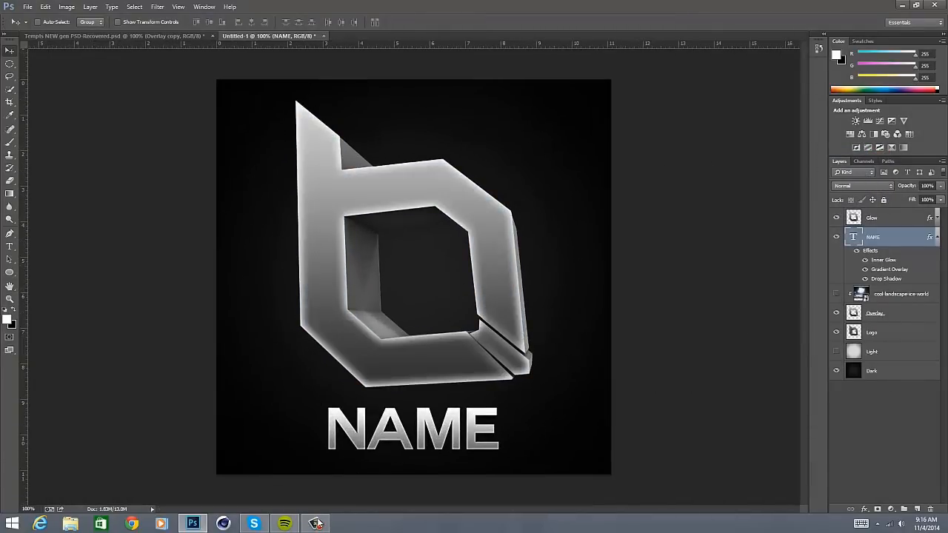
mouse_move(322, 526)
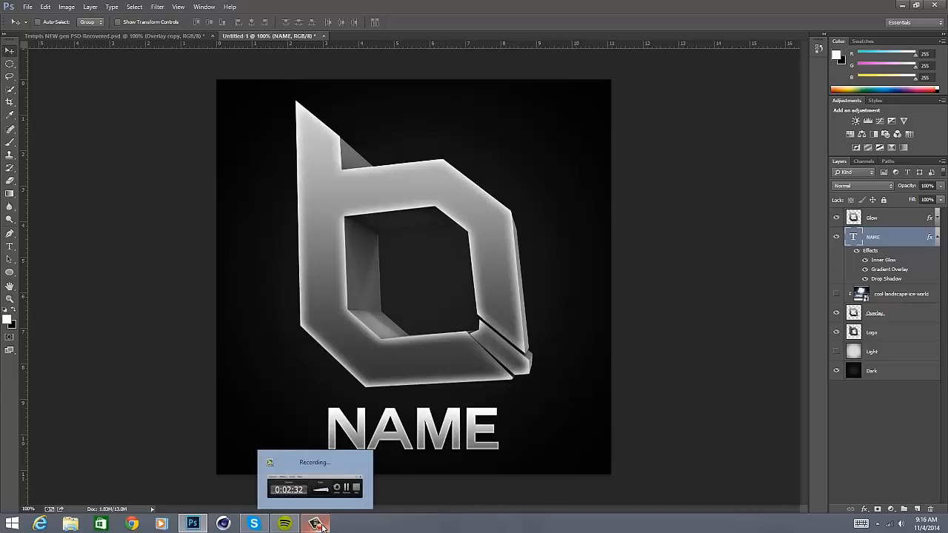
click(323, 526)
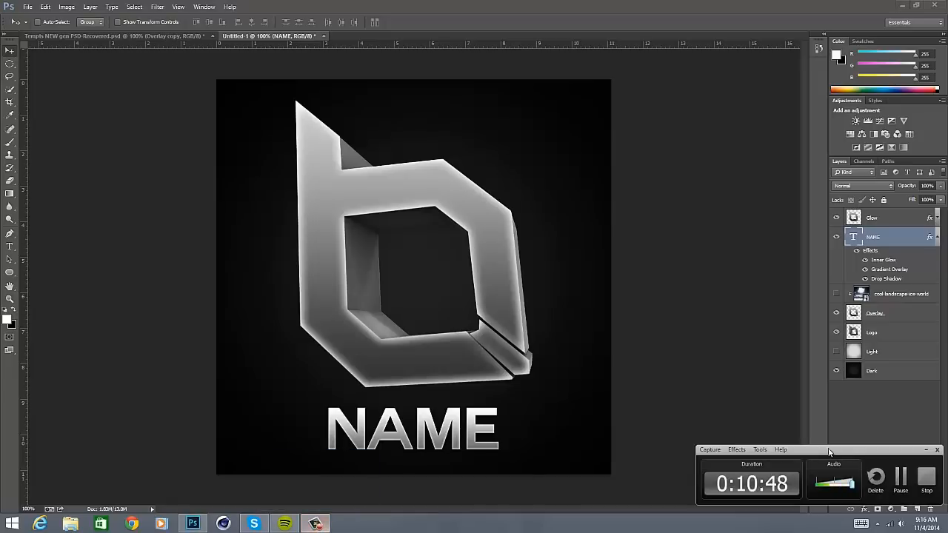